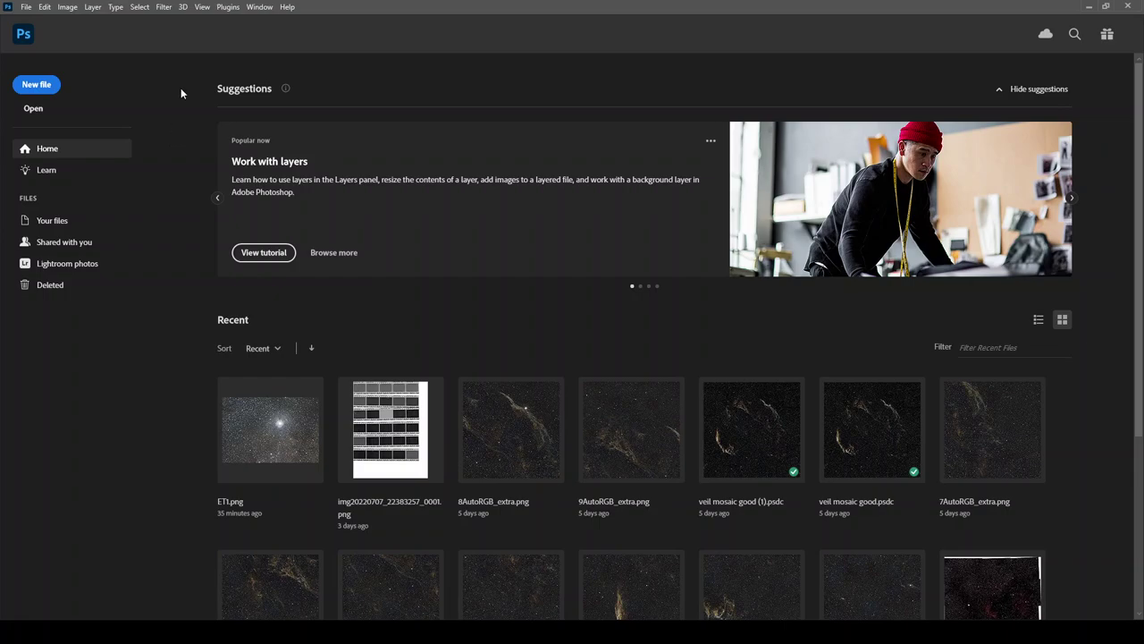
Step: In the Open dialog, list files in Details view sorted by type and select ET1.png through ET6.png
{"action": "left_click", "coordinate": [27, 7]}
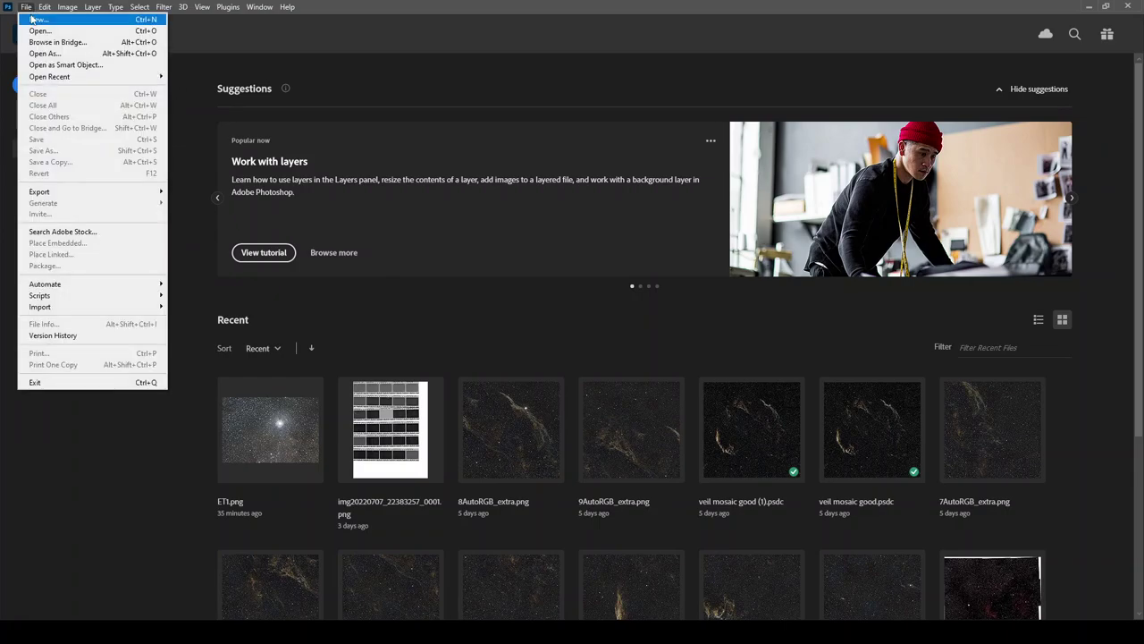
{"action": "left_click", "coordinate": [40, 30]}
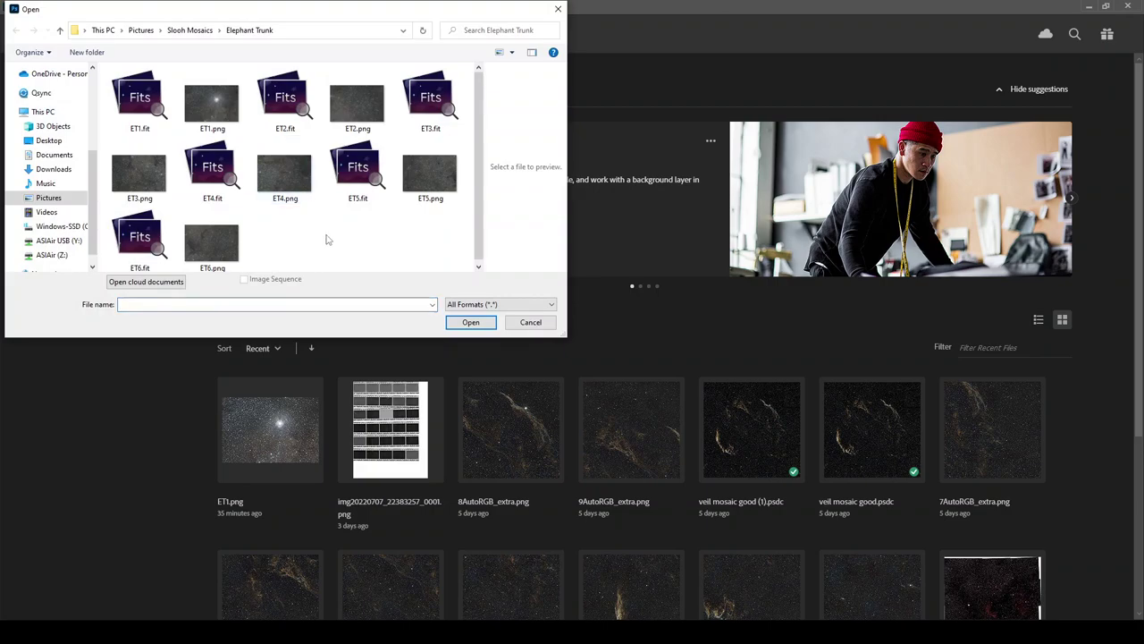
{"action": "key", "text": "ctrl+shift+6"}
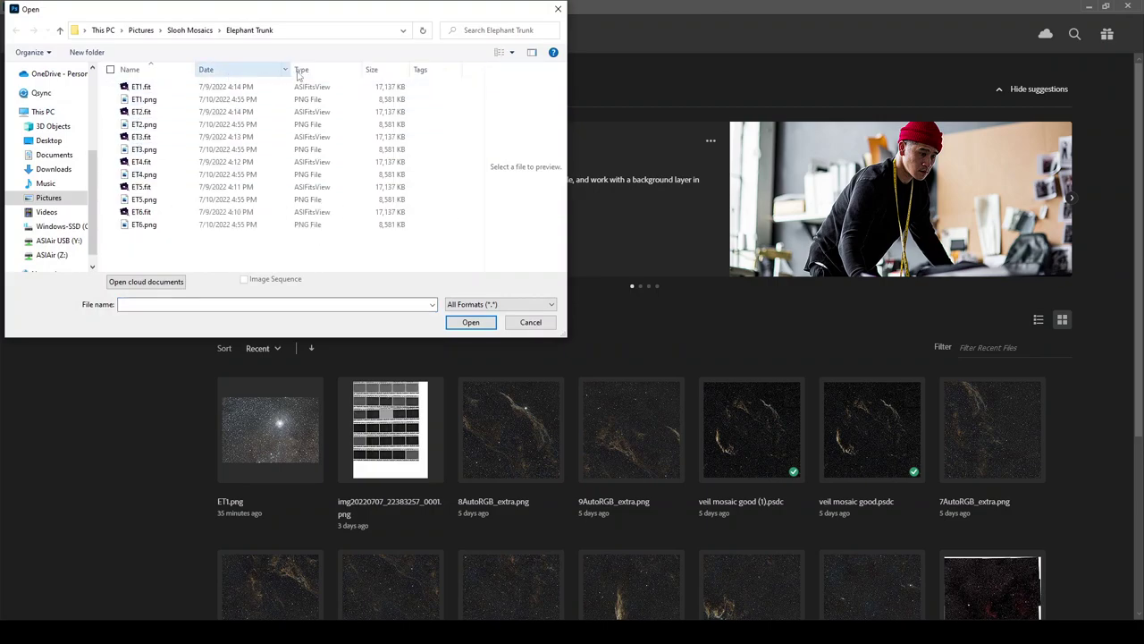
{"action": "left_click", "coordinate": [299, 70]}
{"action": "left_click", "coordinate": [147, 89]}
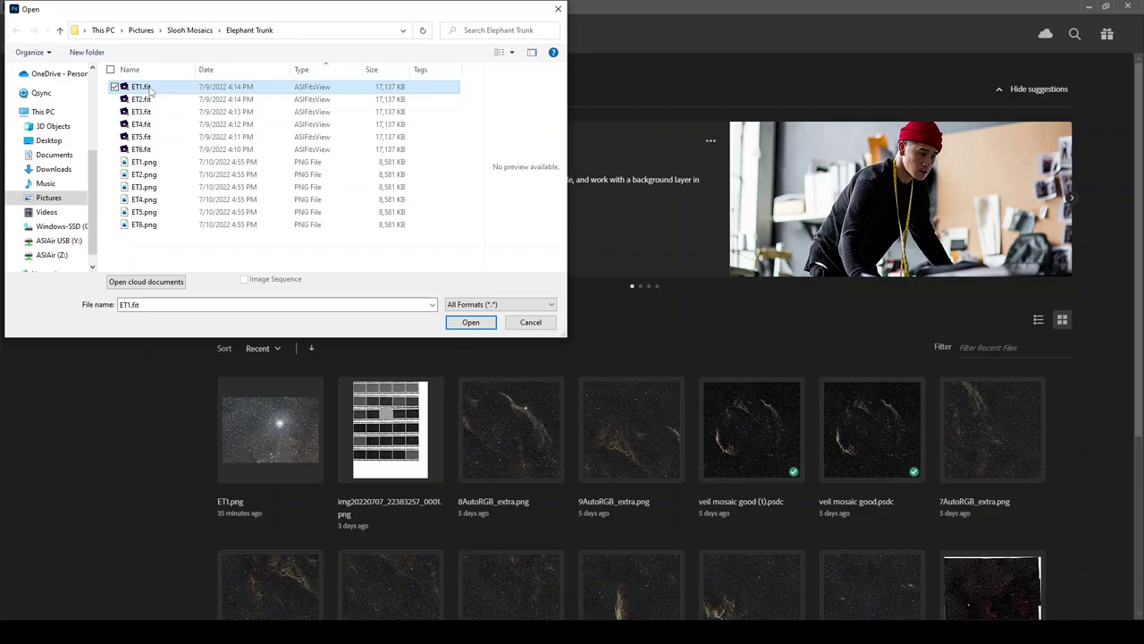
{"action": "left_click", "coordinate": [145, 163]}
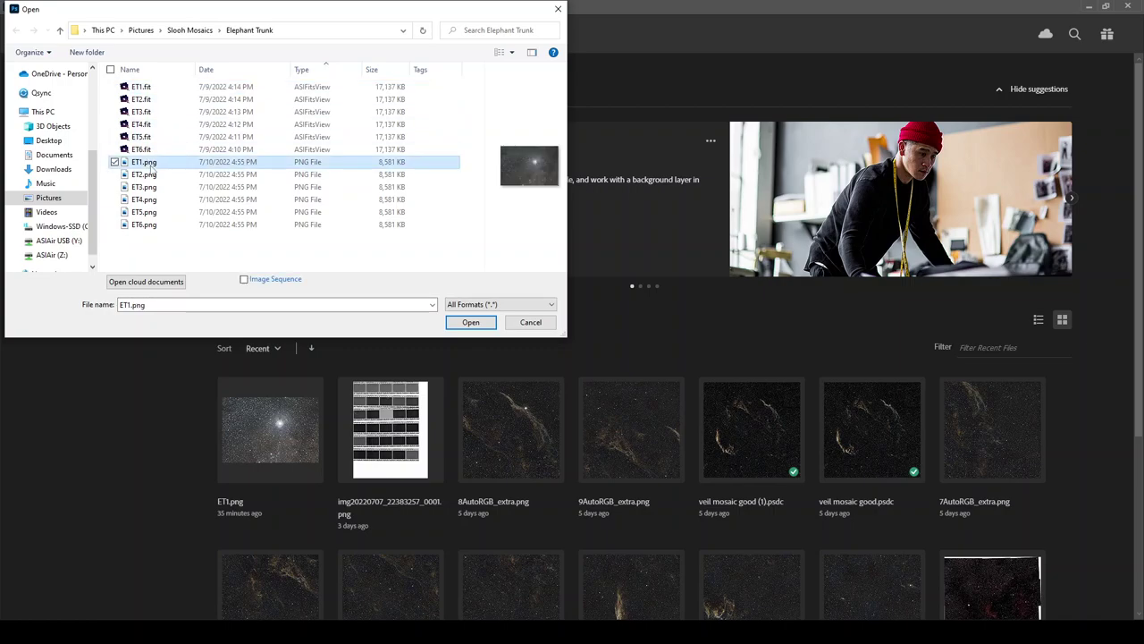
{"action": "left_click", "coordinate": [156, 229], "text": "shift"}
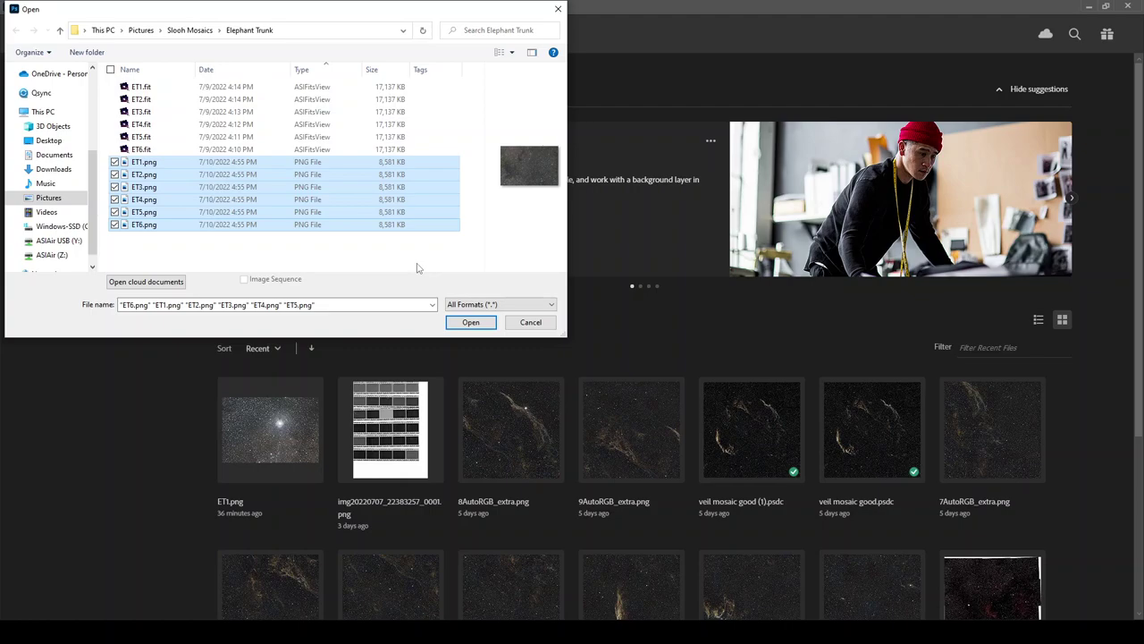
Step: Open ET1.png–ET6.png as six documents and review each tab, finishing on ET1.png
{"action": "left_click", "coordinate": [476, 324]}
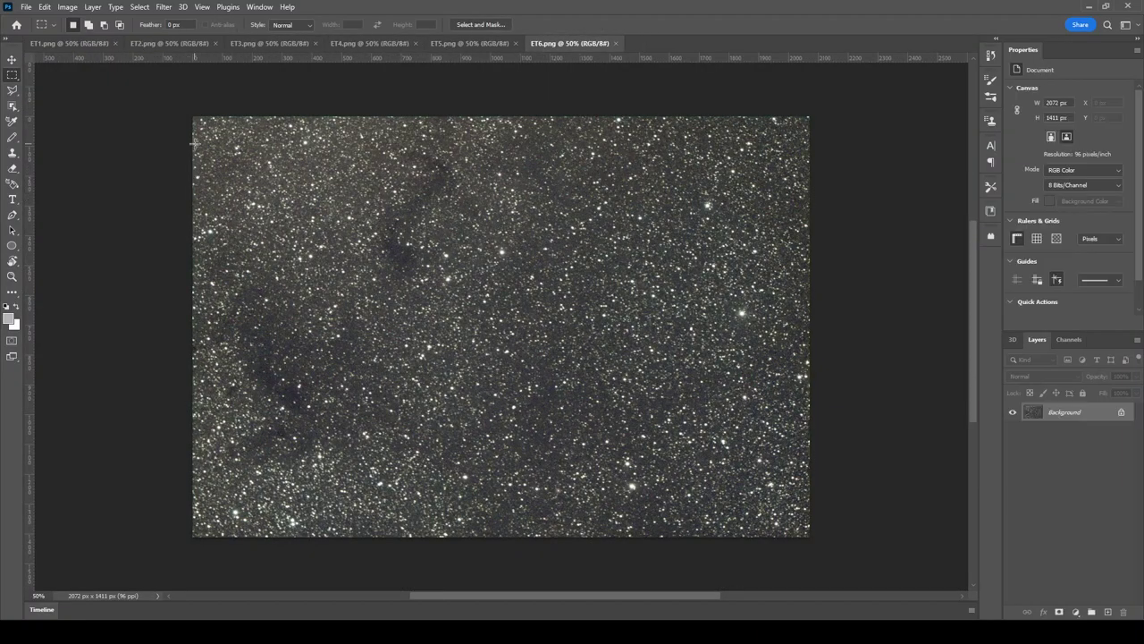
{"action": "left_click", "coordinate": [90, 43]}
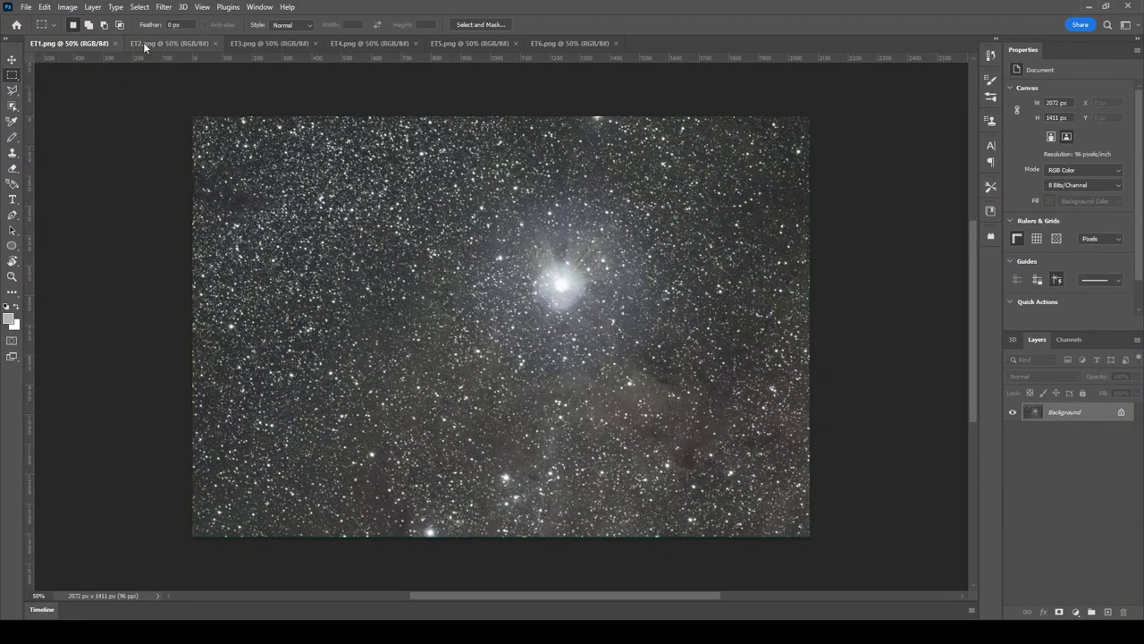
{"action": "left_click", "coordinate": [155, 44]}
{"action": "left_click", "coordinate": [259, 41]}
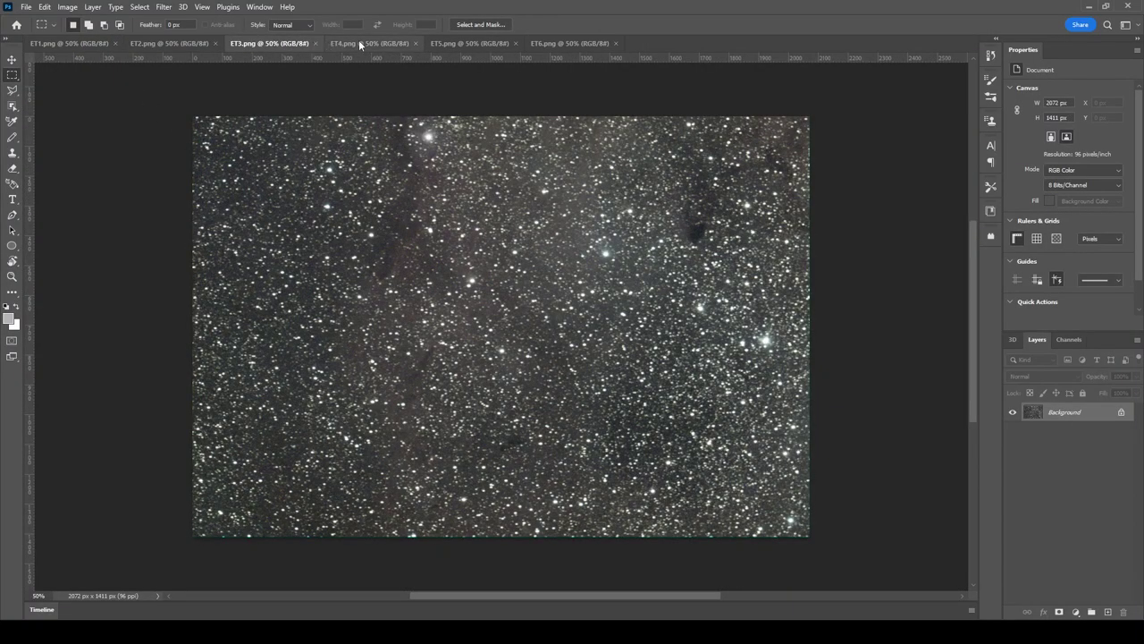
{"action": "left_click", "coordinate": [360, 41]}
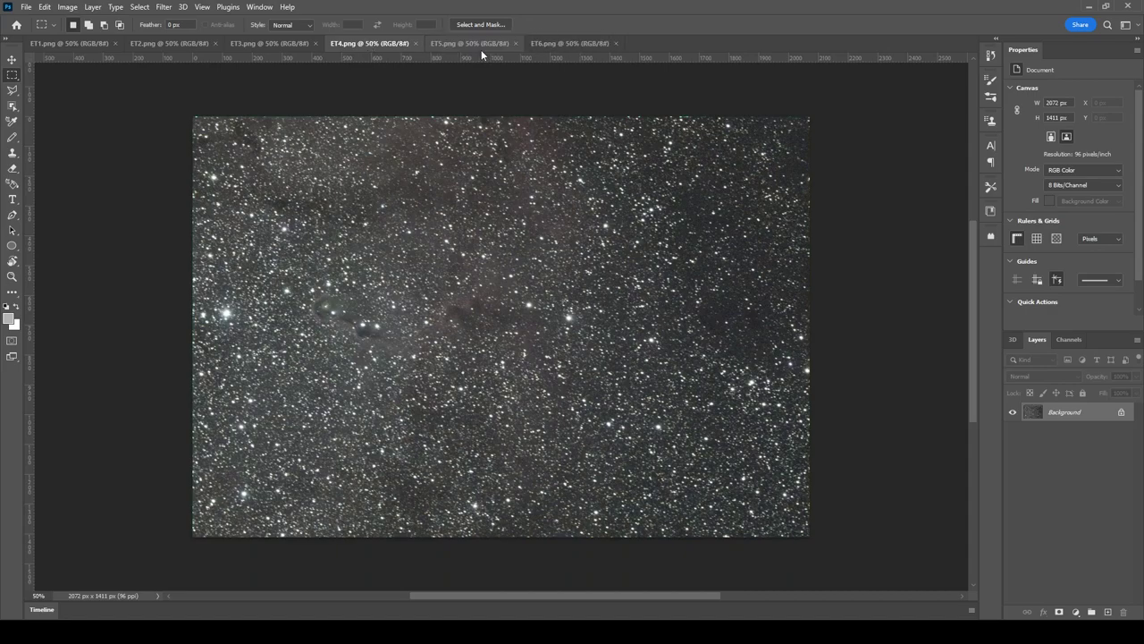
{"action": "left_click", "coordinate": [538, 42]}
{"action": "left_click", "coordinate": [484, 43]}
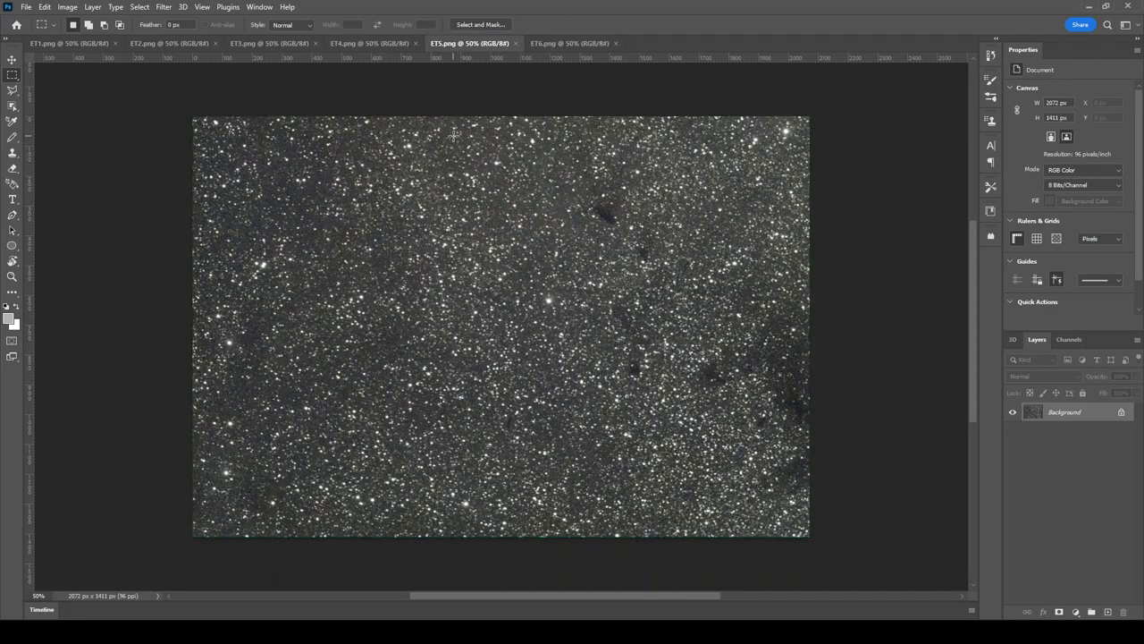
{"action": "left_click", "coordinate": [79, 42]}
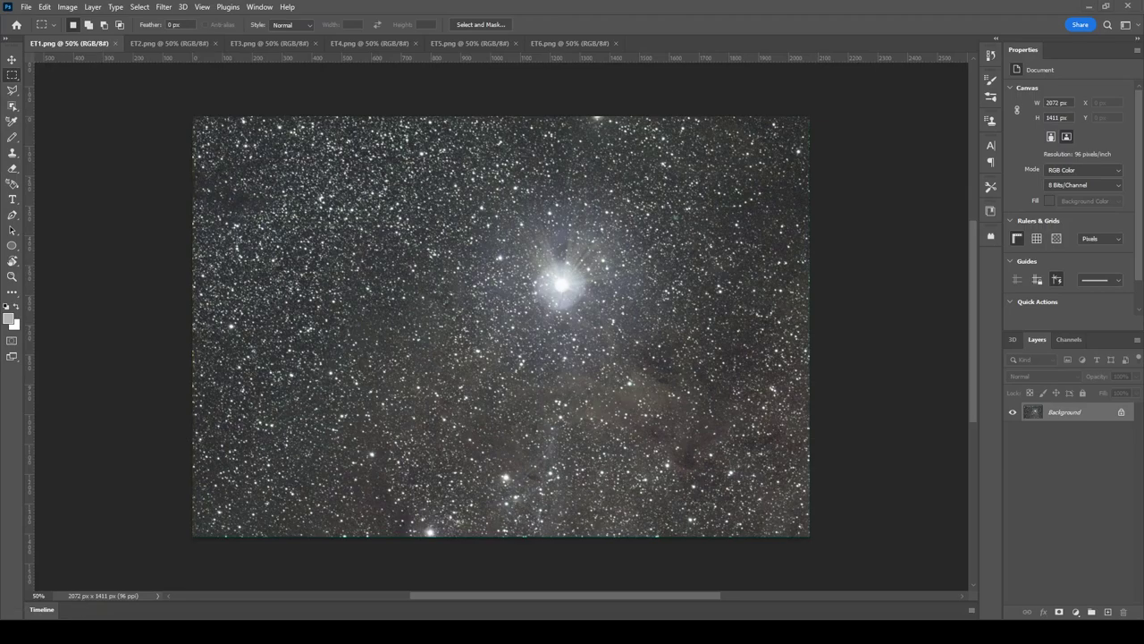
Step: Launch Calculator and compute 2072 × 2 = 4,144 and 1411 × 3 = 4,233
{"action": "key", "text": "super"}
{"action": "type", "text": "alcu"}
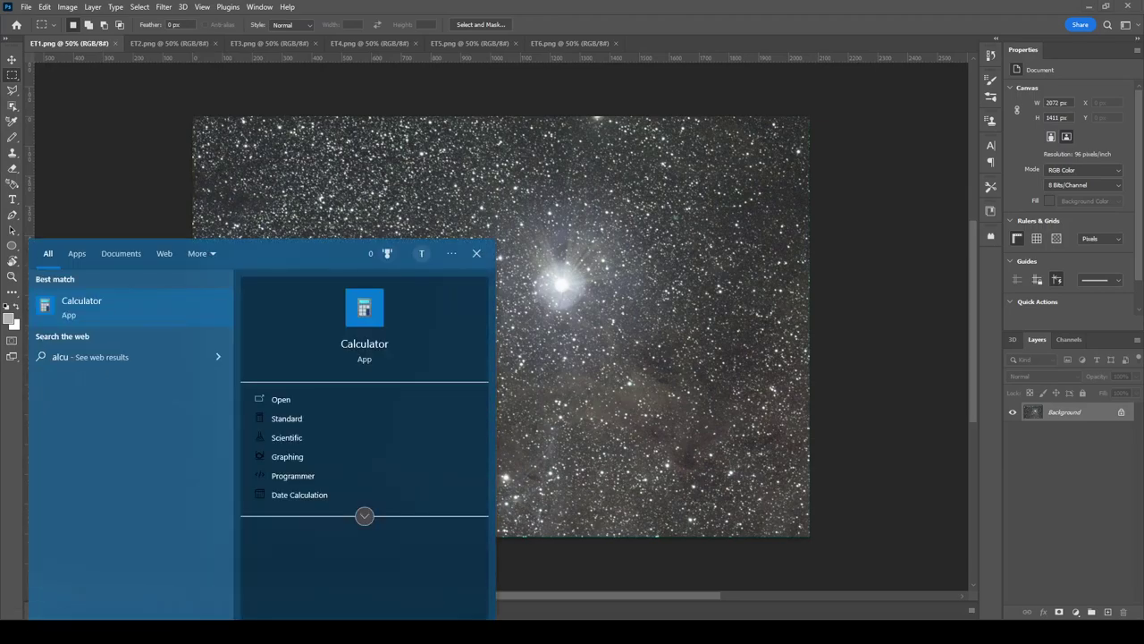
{"action": "key", "text": "Return"}
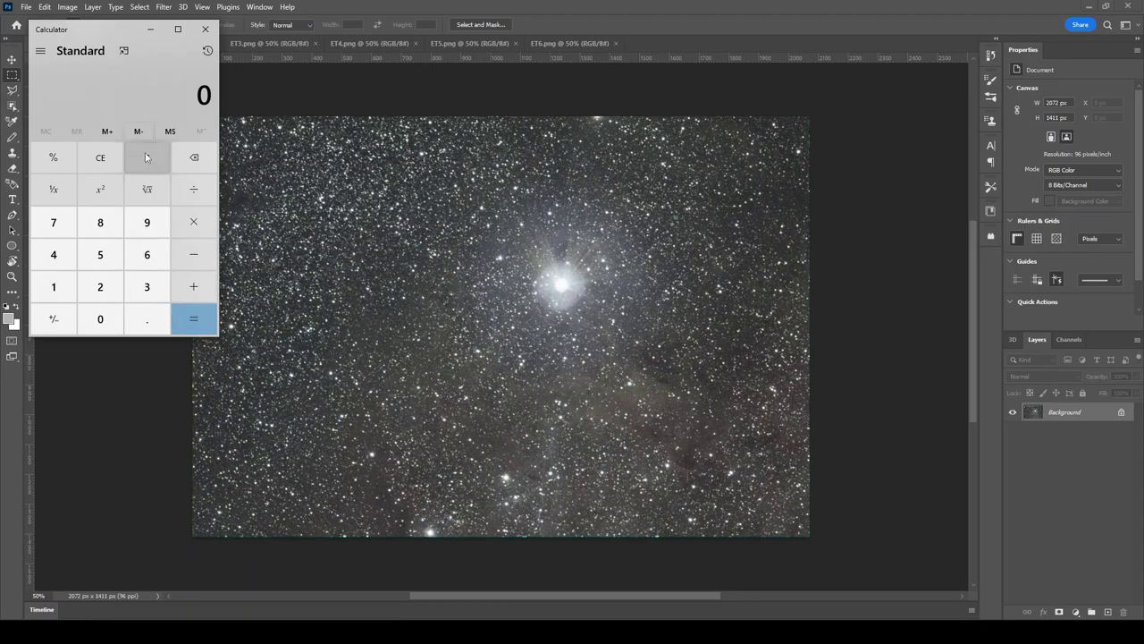
{"action": "type", "text": "2072"}
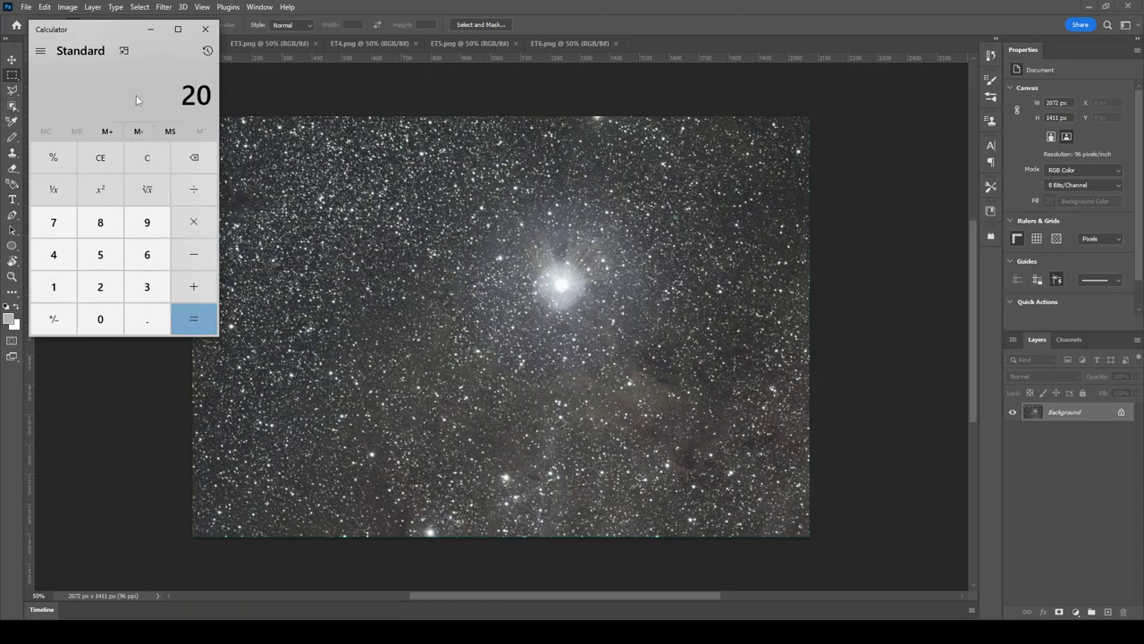
{"action": "type", "text": "*2"}
{"action": "key", "text": "Return"}
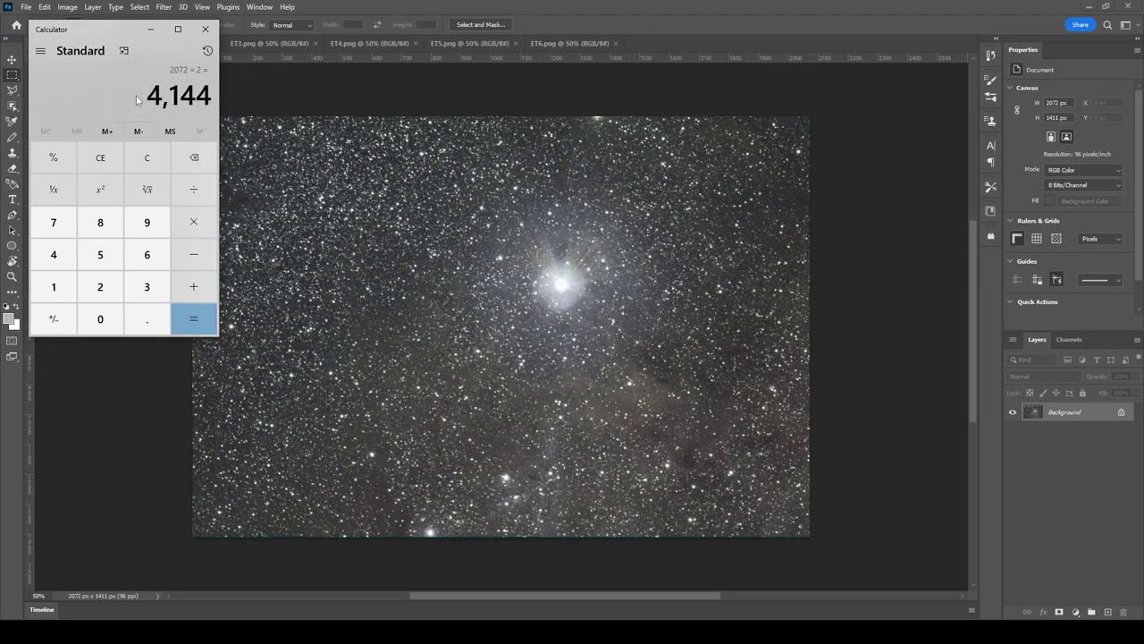
{"action": "type", "text": "1411*3"}
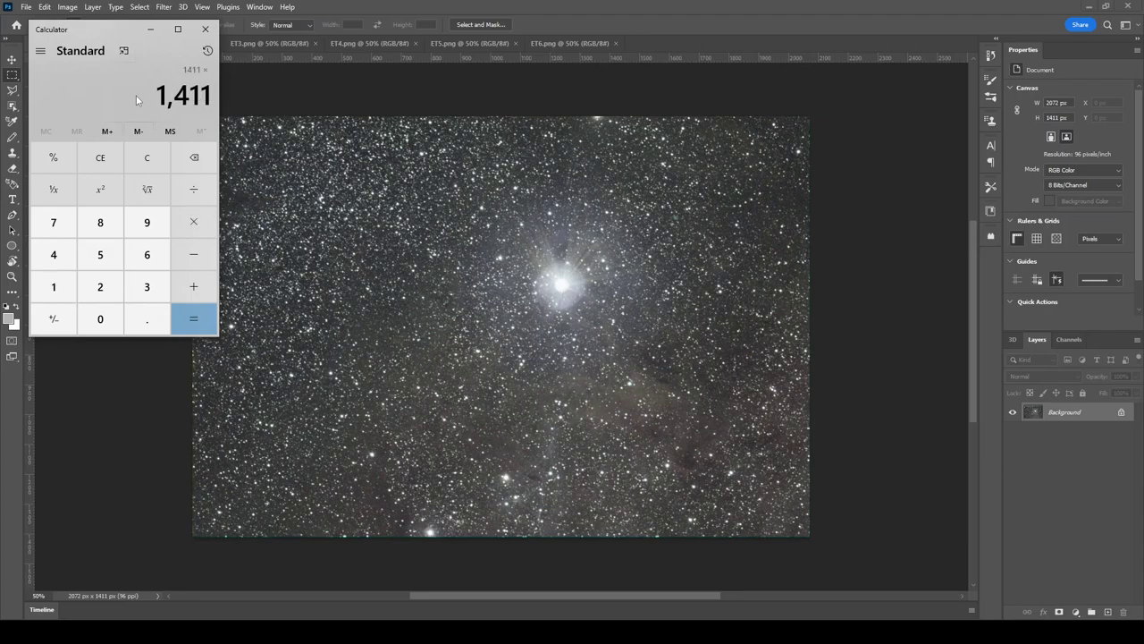
{"action": "key", "text": "Return"}
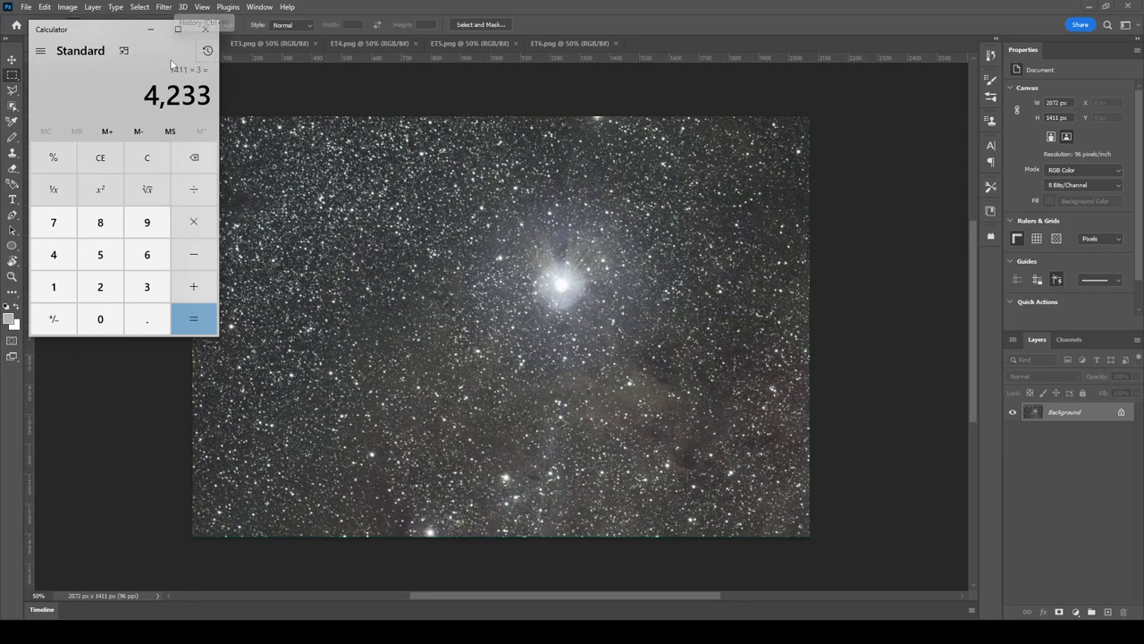
Step: Enlarge the Calculator window, show its calculation history, and return to Photoshop
{"action": "left_click_drag", "start_coordinate": [219, 195], "coordinate": [317, 196]}
{"action": "left_click_drag", "start_coordinate": [281, 344], "coordinate": [282, 445]}
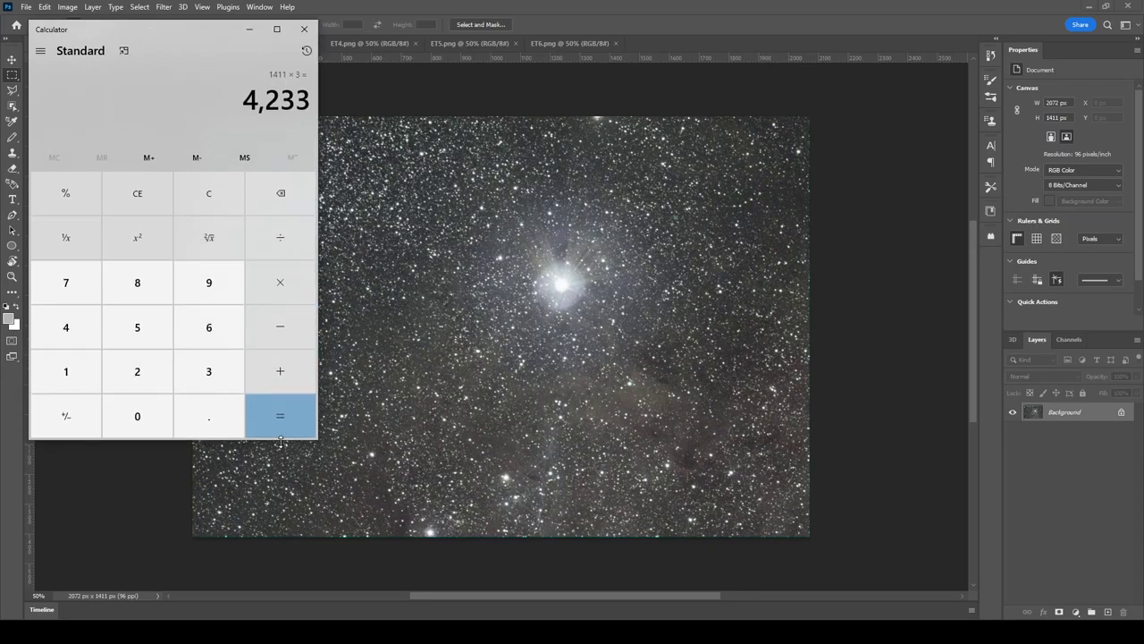
{"action": "left_click", "coordinate": [307, 51]}
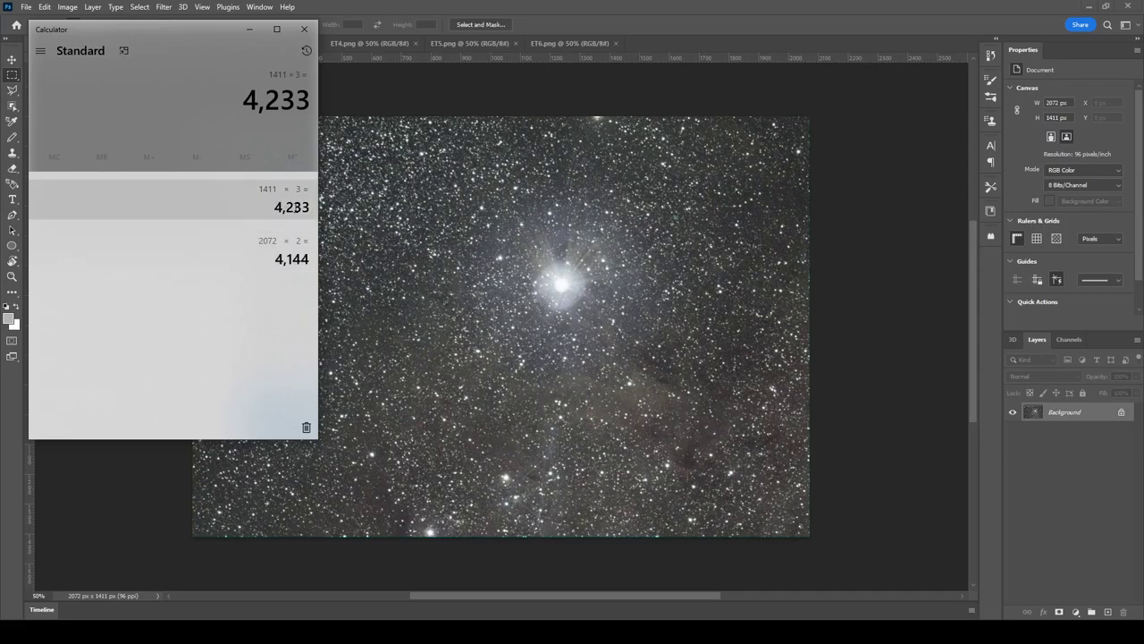
{"action": "left_click", "coordinate": [373, 94]}
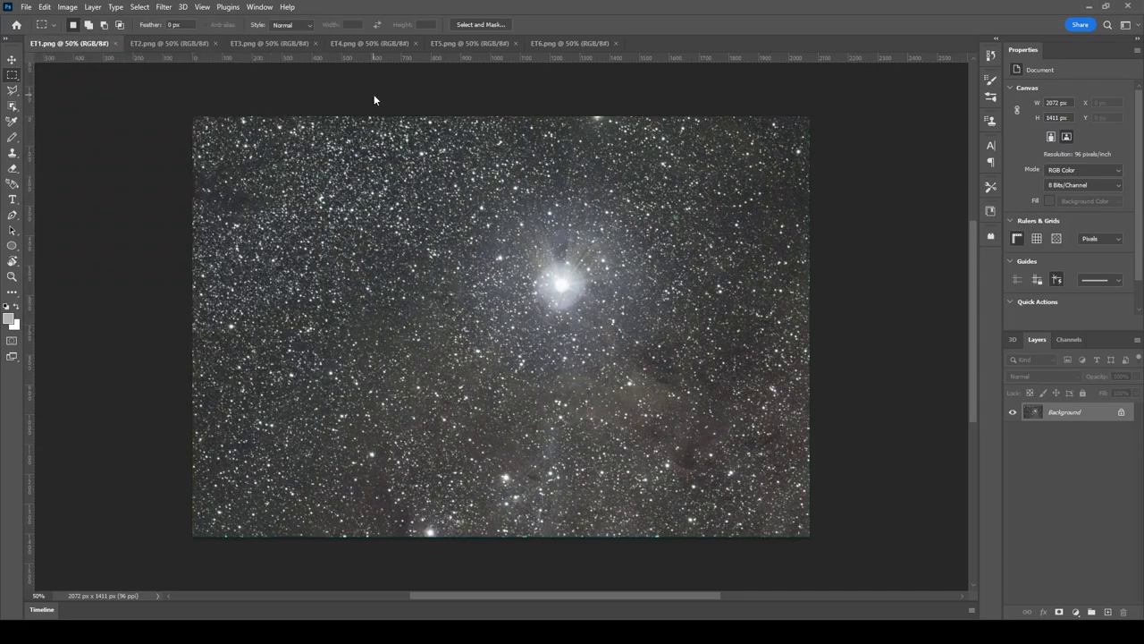
Step: Create a transparent 4144 × 4233 px document at 96 pixels/inch
{"action": "left_click", "coordinate": [27, 7]}
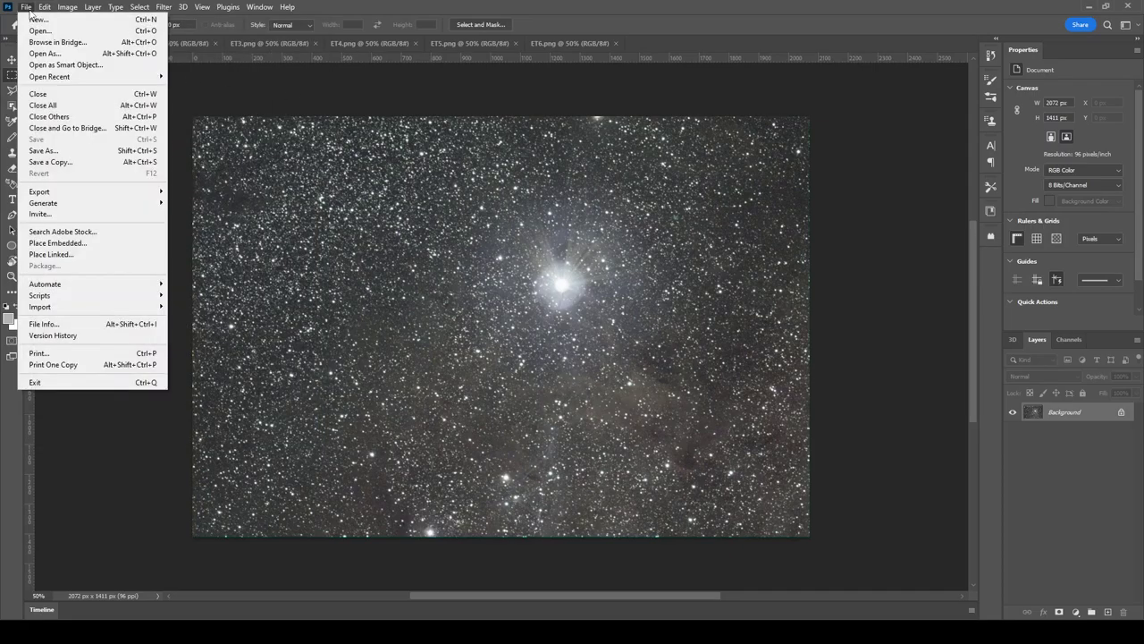
{"action": "left_click", "coordinate": [38, 21]}
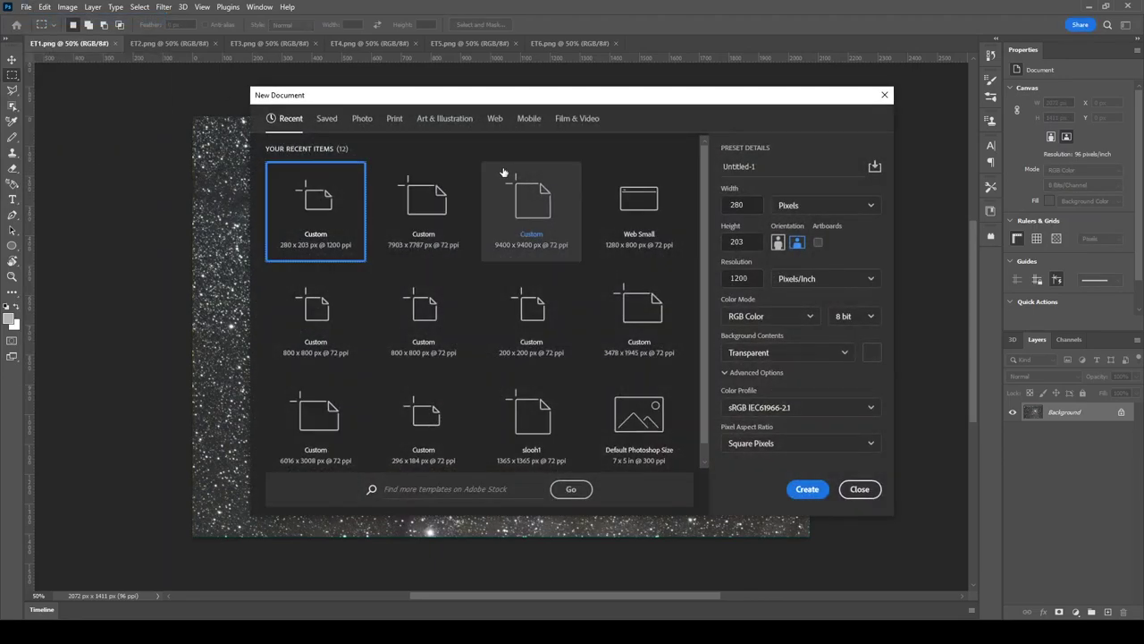
{"action": "left_click", "coordinate": [749, 205]}
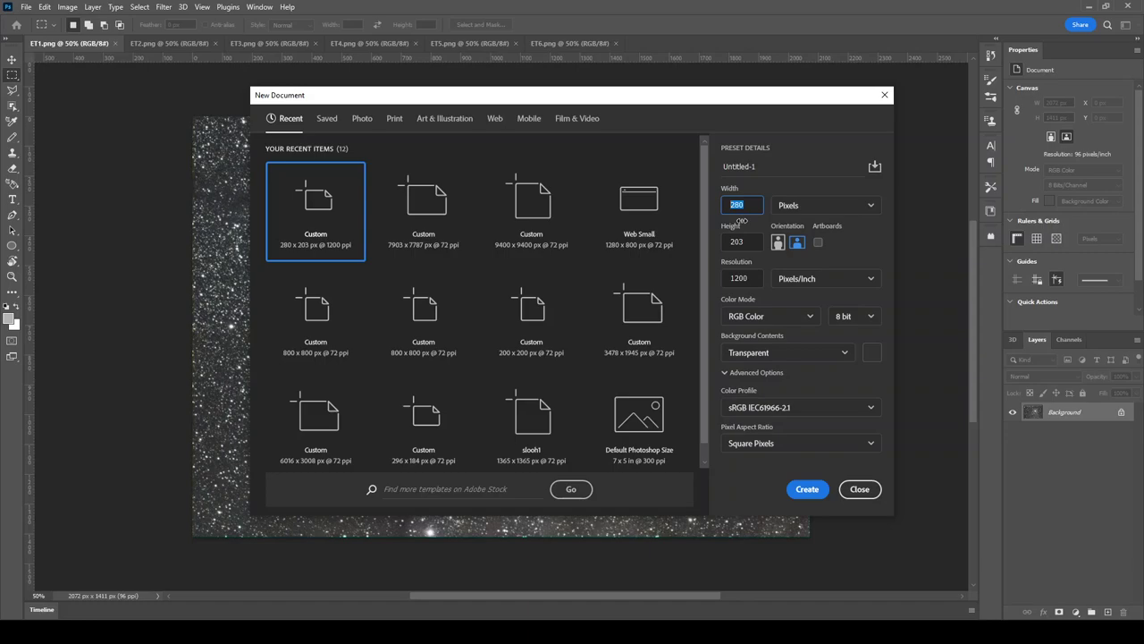
{"action": "type", "text": "4144"}
{"action": "key", "text": "Tab"}
{"action": "type", "text": "42"}
{"action": "key", "text": "alt+Tab"}
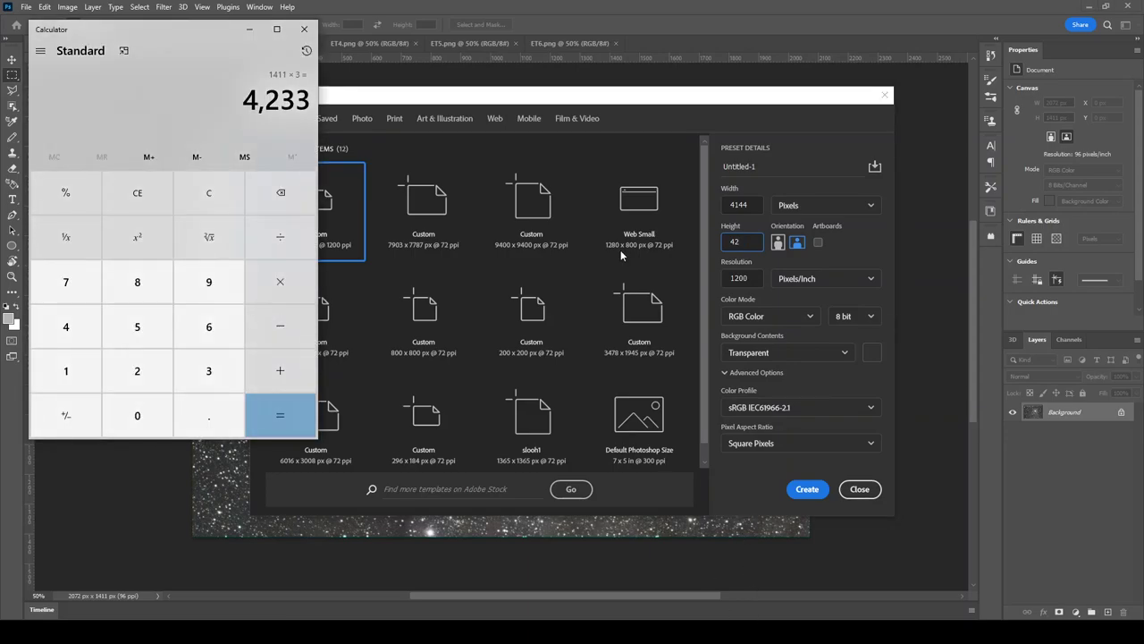
{"action": "key", "text": "alt+Tab"}
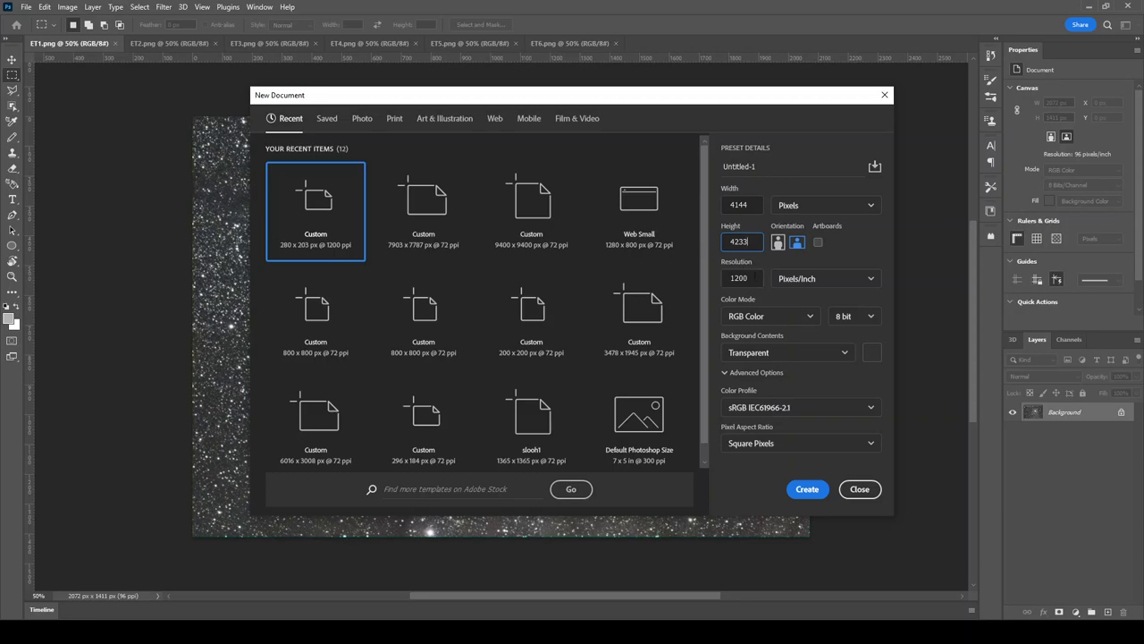
{"action": "key", "text": "Tab"}
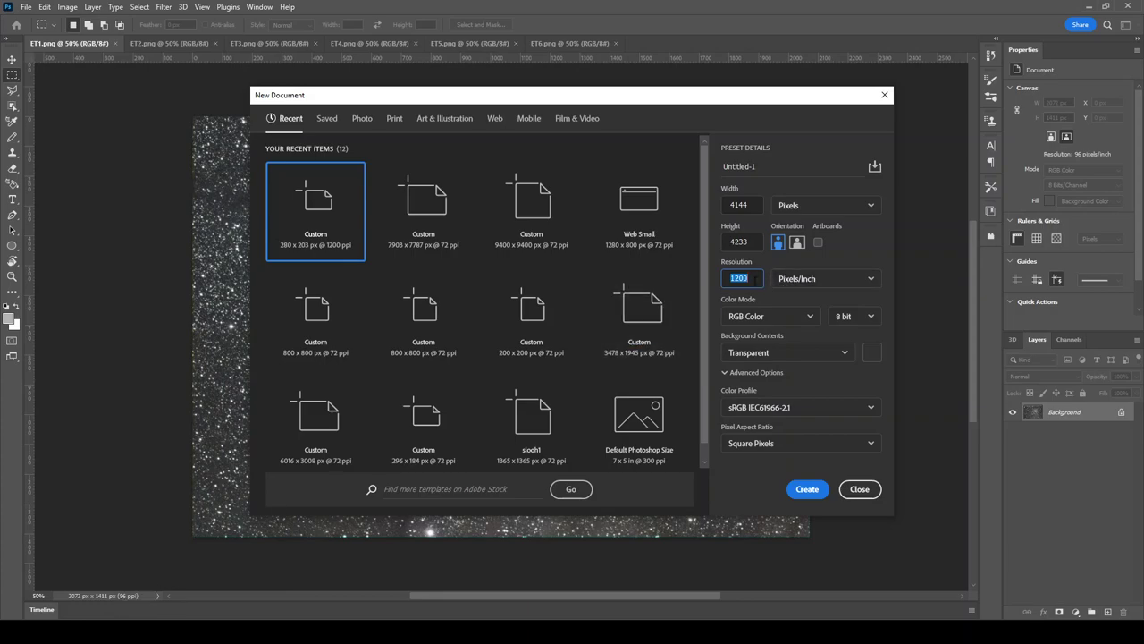
{"action": "type", "text": "96"}
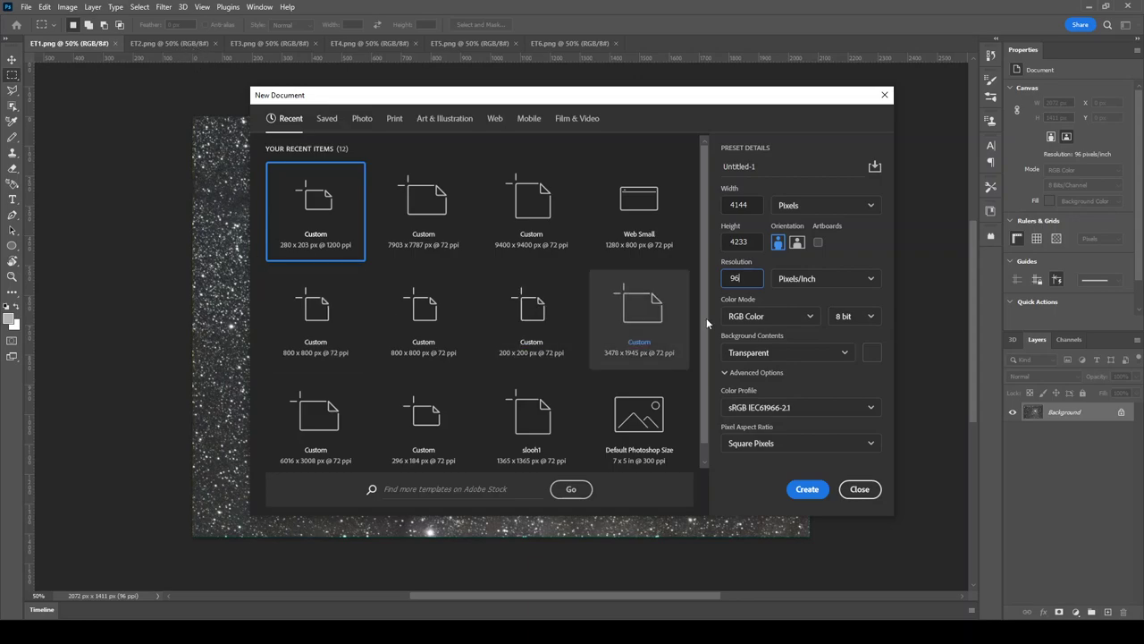
{"action": "left_click", "coordinate": [807, 490]}
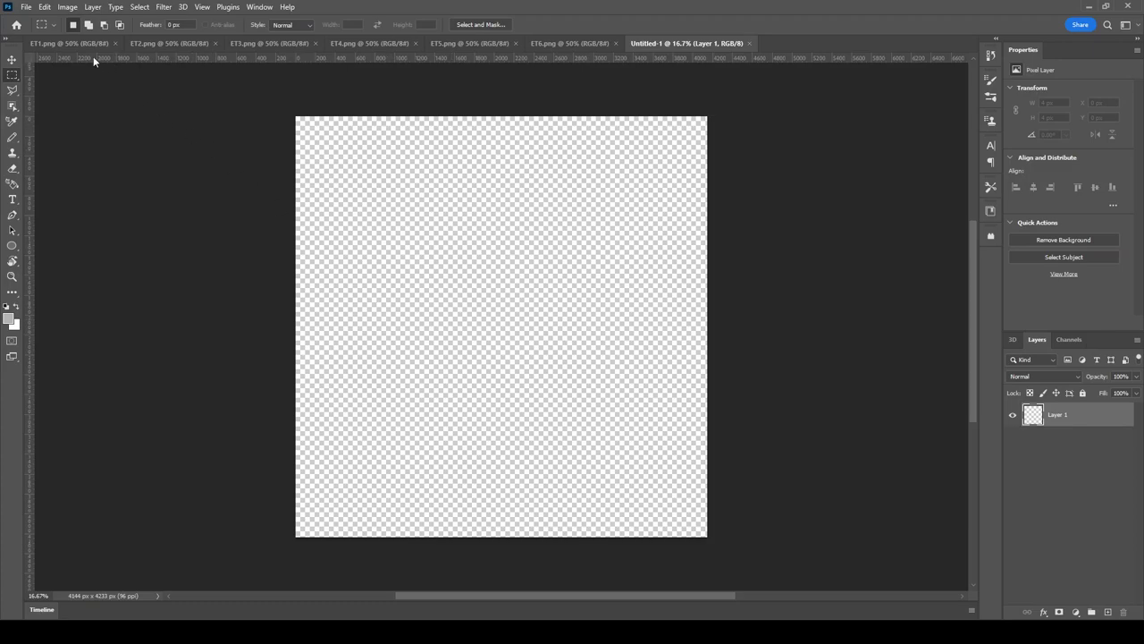
Step: Select all of ET1.png and copy it
{"action": "left_click", "coordinate": [75, 40]}
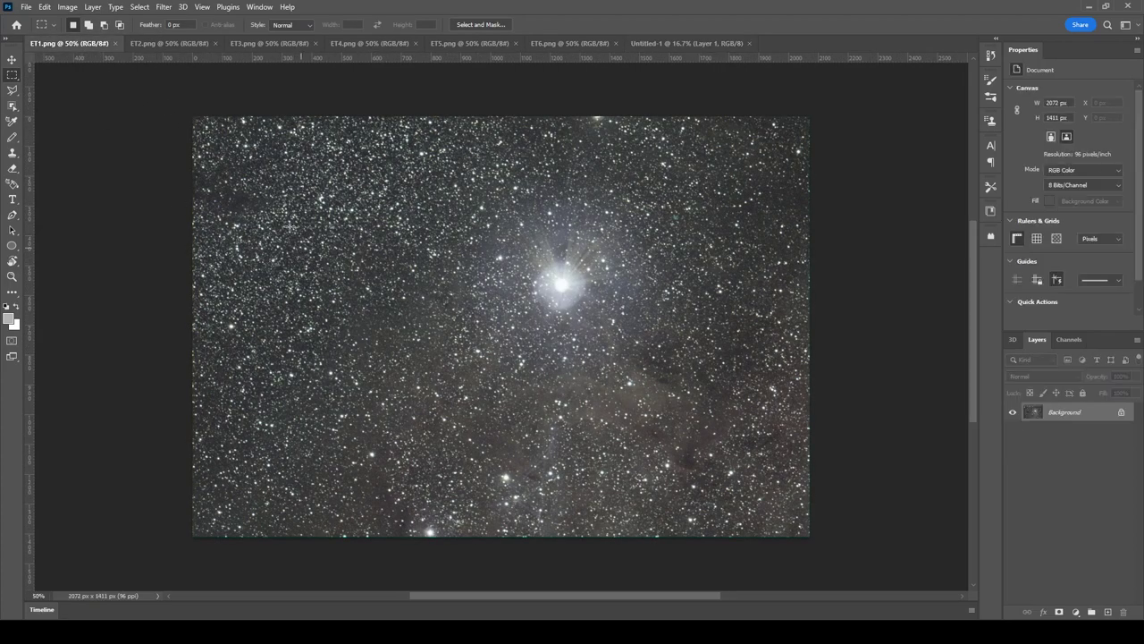
{"action": "left_click", "coordinate": [138, 8]}
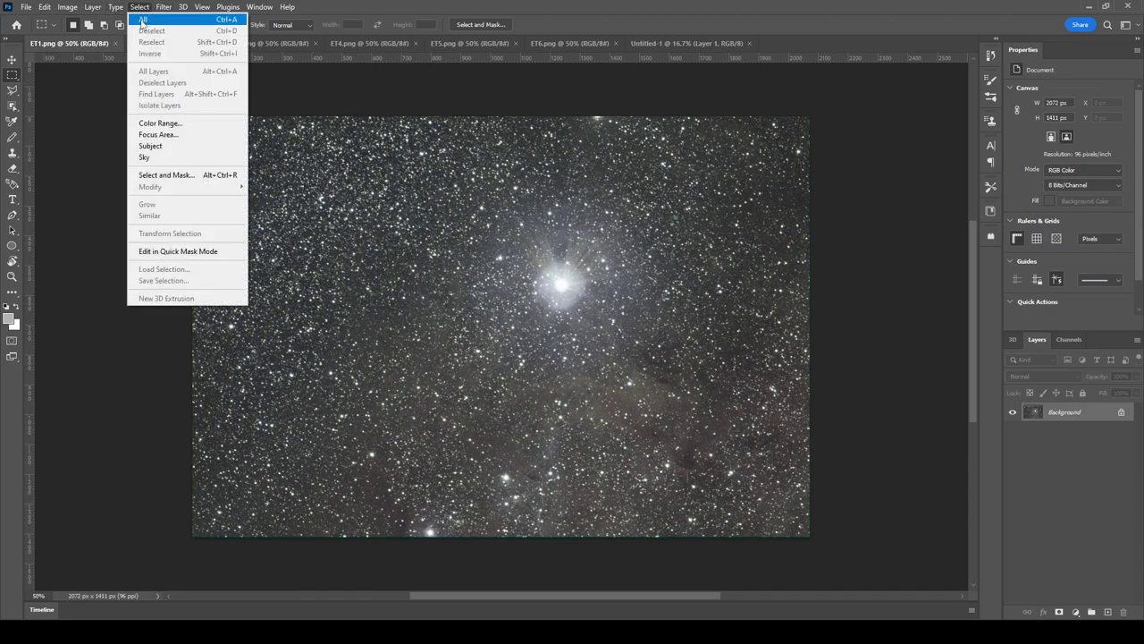
{"action": "left_click", "coordinate": [211, 25]}
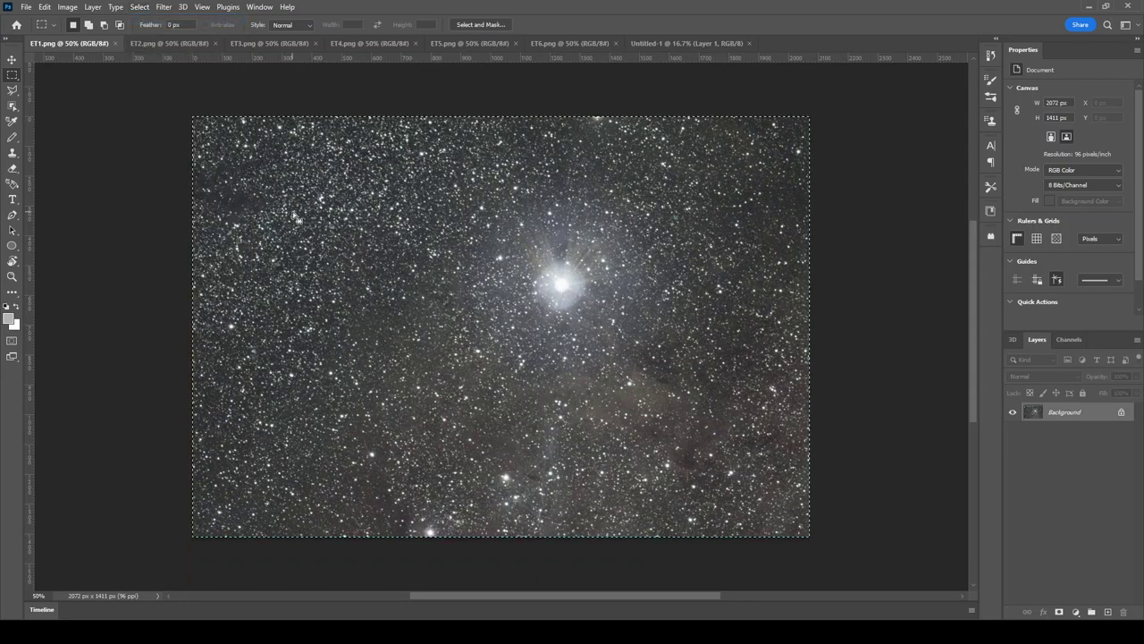
{"action": "left_click", "coordinate": [45, 8]}
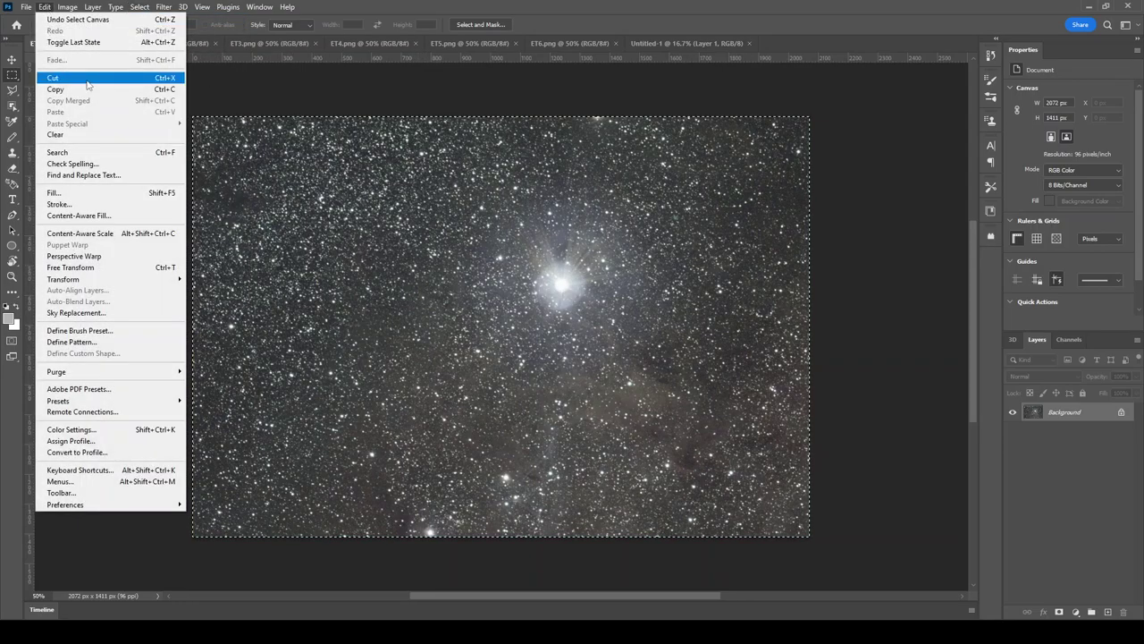
{"action": "left_click", "coordinate": [45, 8]}
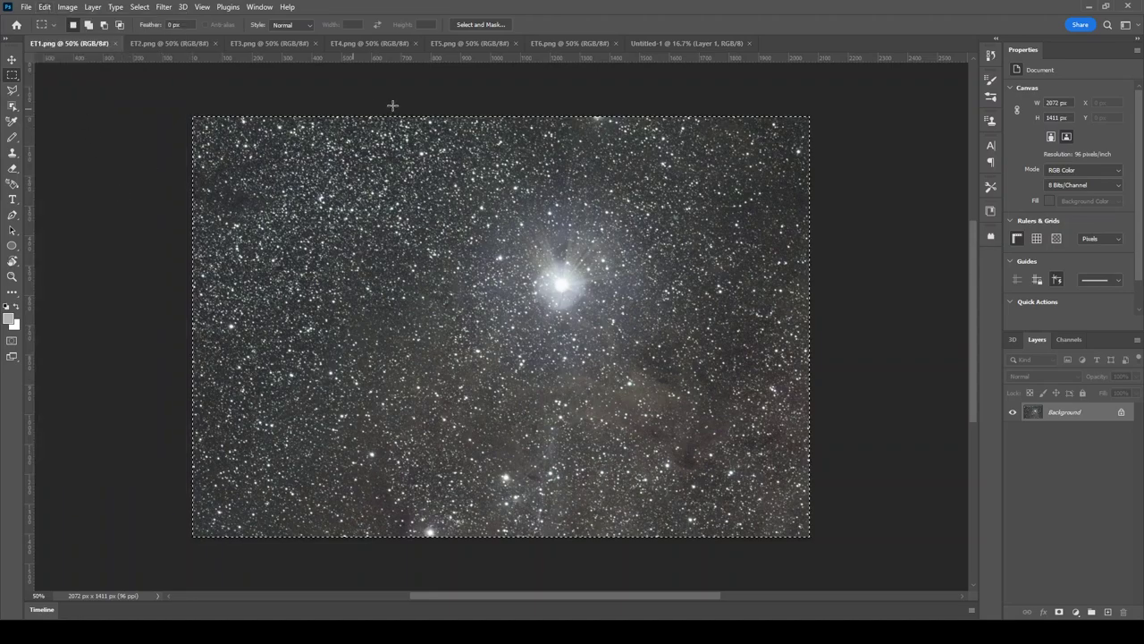
Step: Paste the ET1 image into Untitled-1 as Layer 1
{"action": "left_click", "coordinate": [655, 42]}
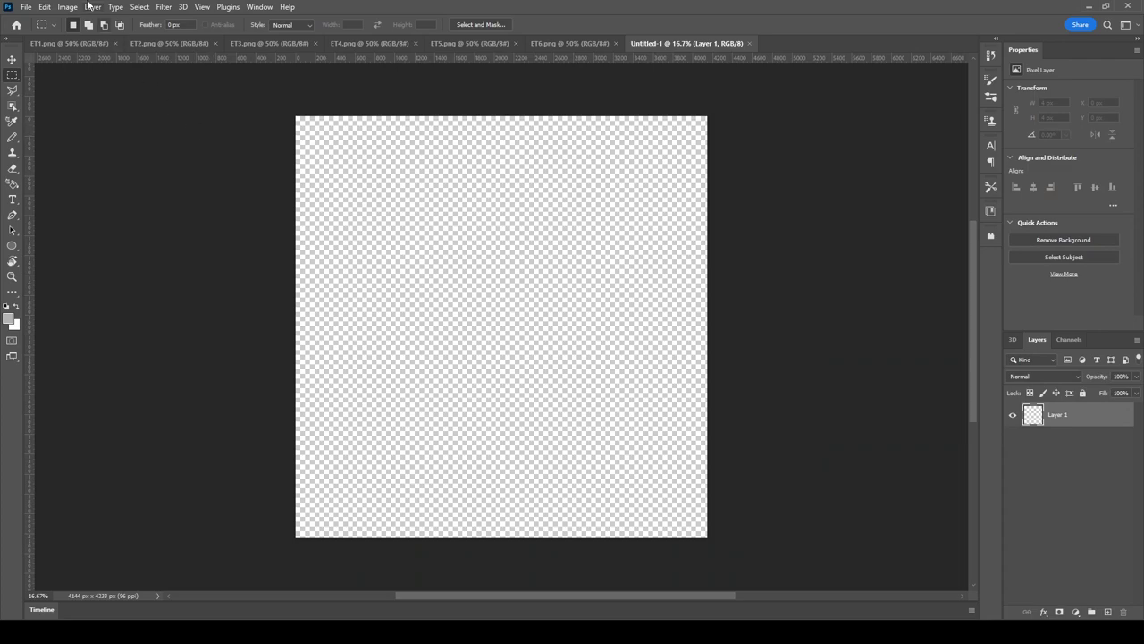
{"action": "left_click", "coordinate": [45, 7]}
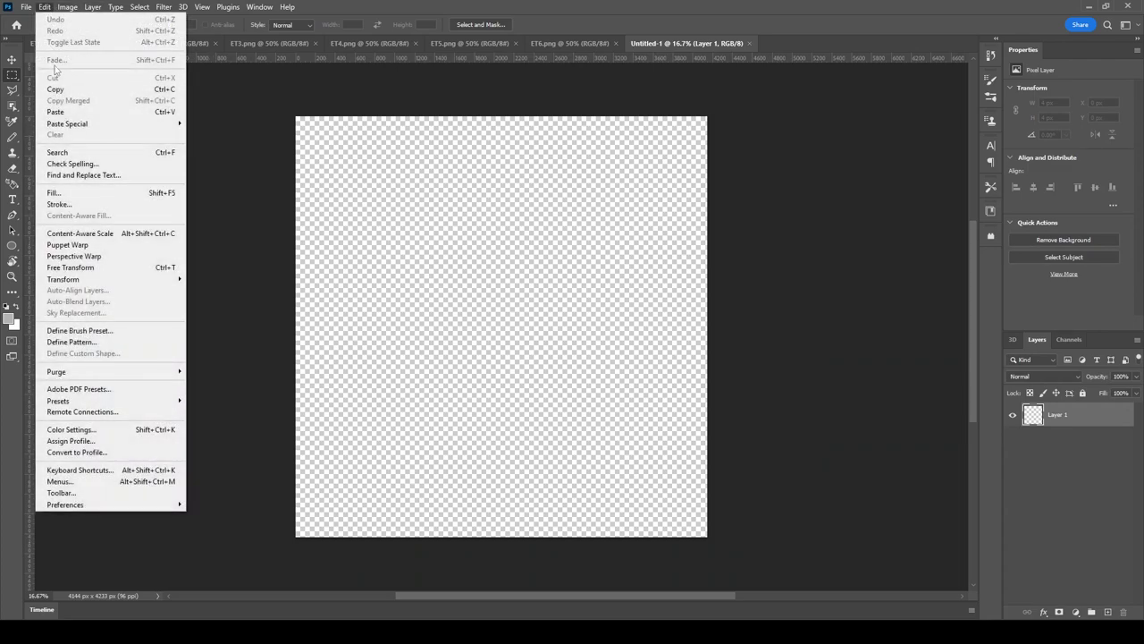
{"action": "left_click", "coordinate": [44, 8]}
{"action": "key", "text": "ctrl+v"}
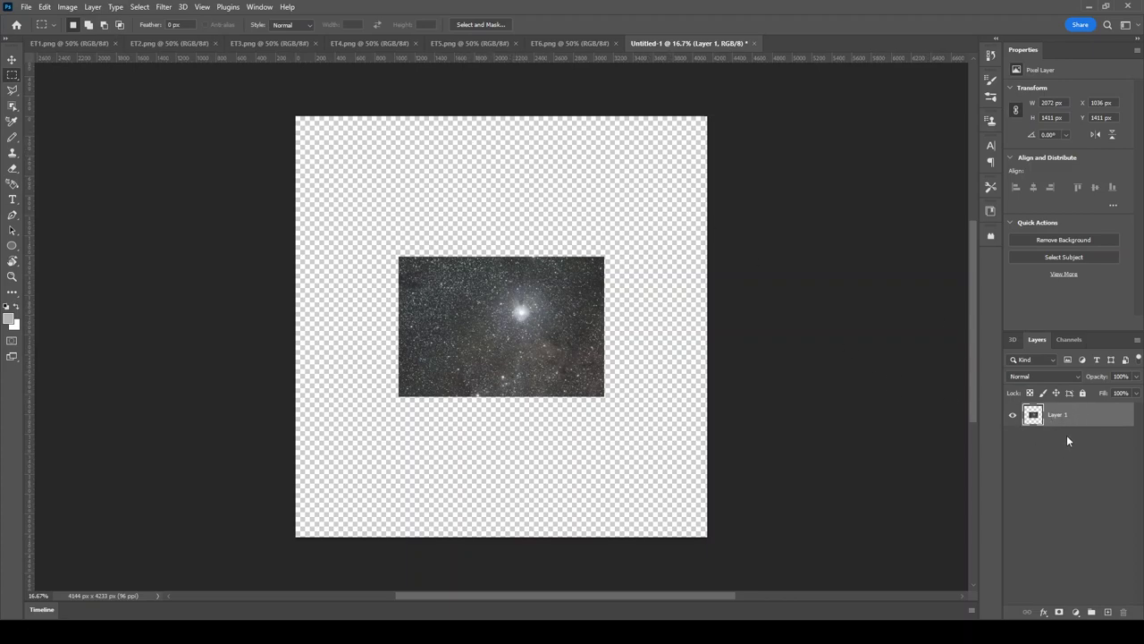
Step: Move the ET1 tile to the top-left corner and paste ET2 as Layer 2 at the upper right
{"action": "left_click", "coordinate": [13, 60]}
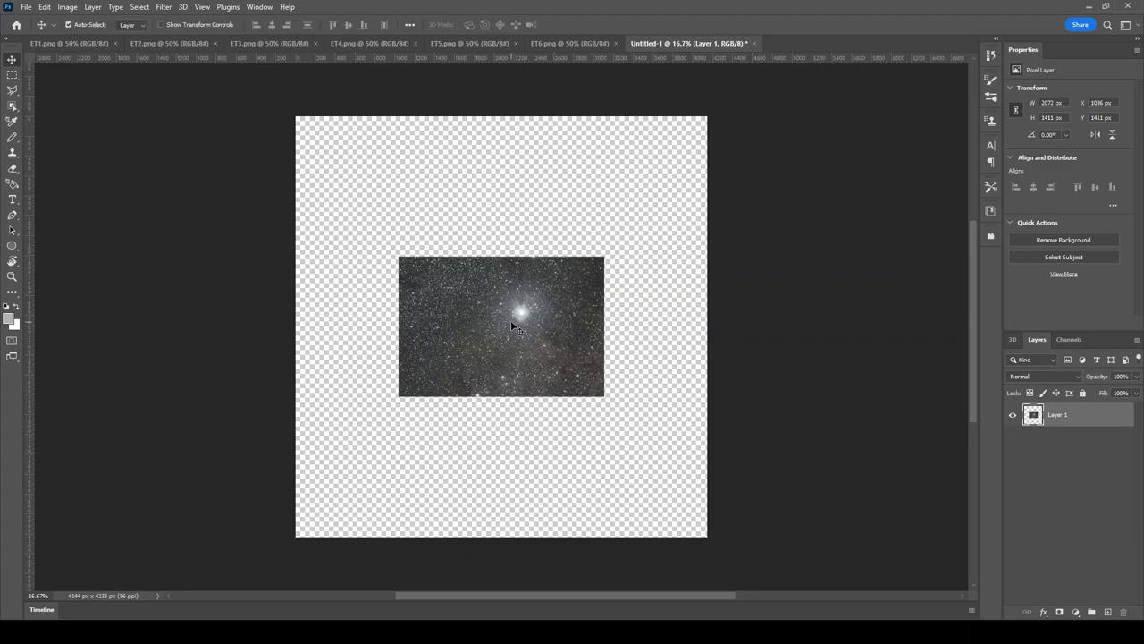
{"action": "left_click_drag", "start_coordinate": [510, 320], "coordinate": [411, 185]}
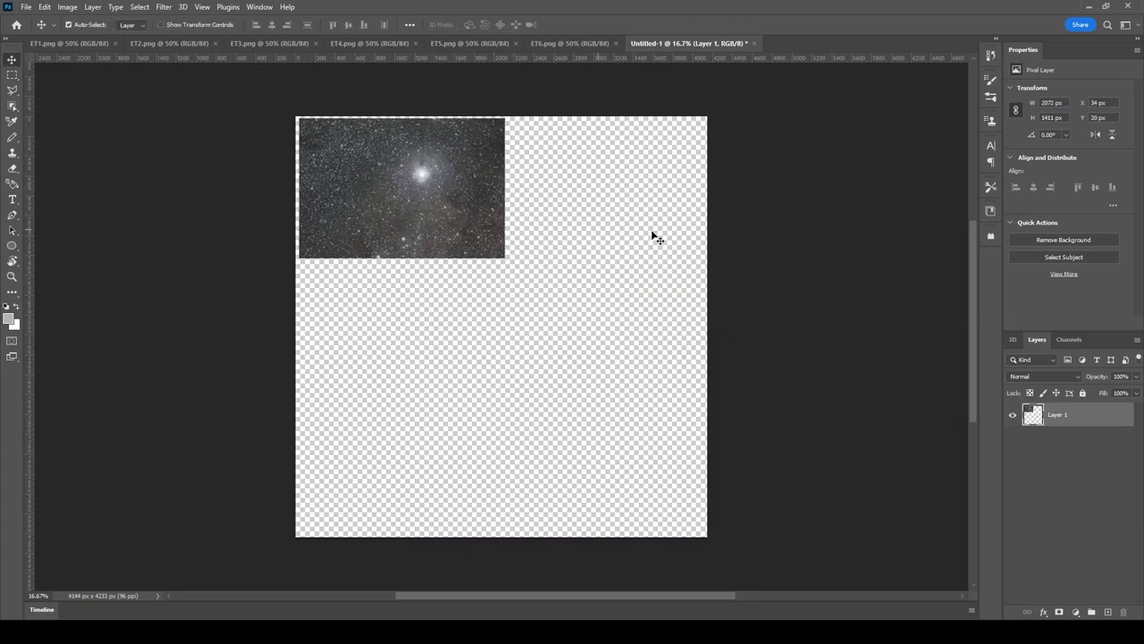
{"action": "left_click", "coordinate": [195, 45]}
{"action": "key", "text": "ctrl+a"}
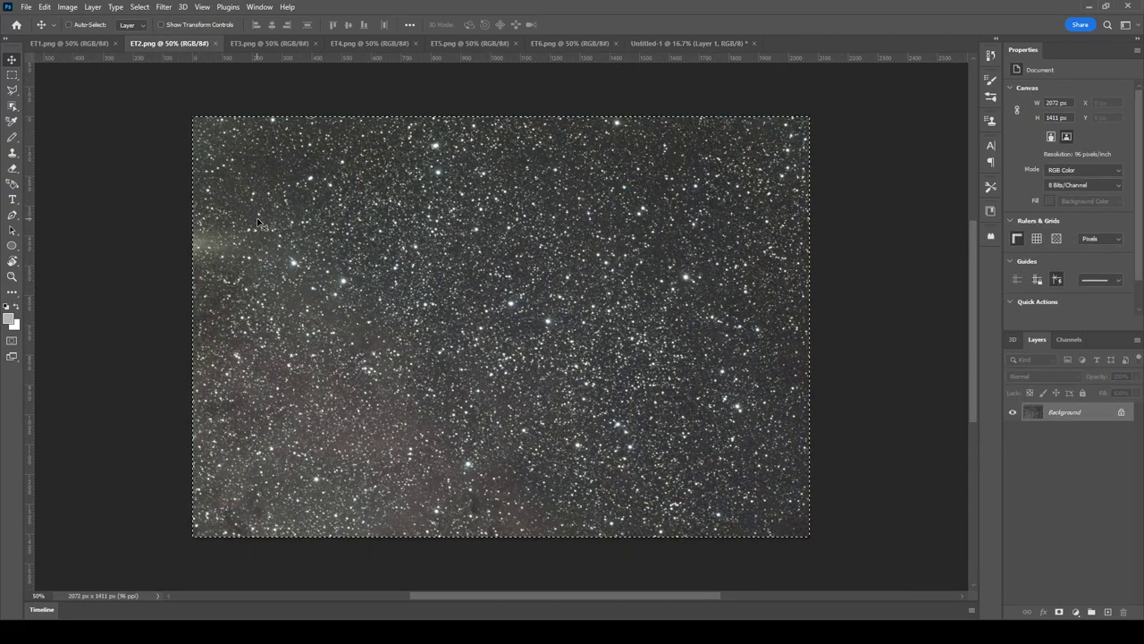
{"action": "left_click", "coordinate": [698, 43]}
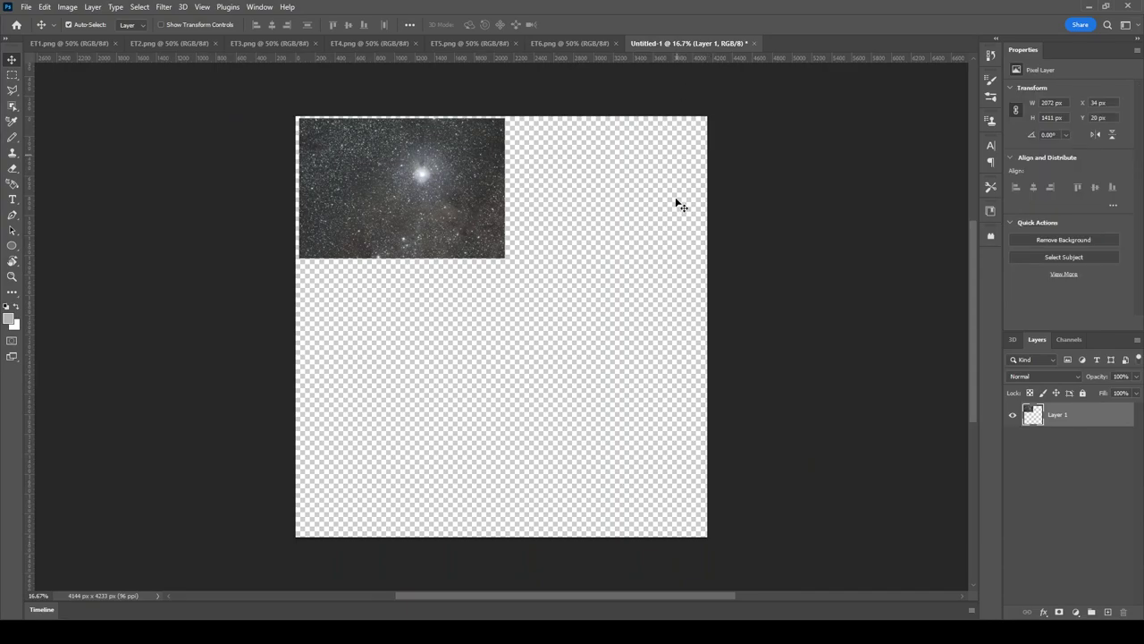
{"action": "key", "text": "ctrl+v"}
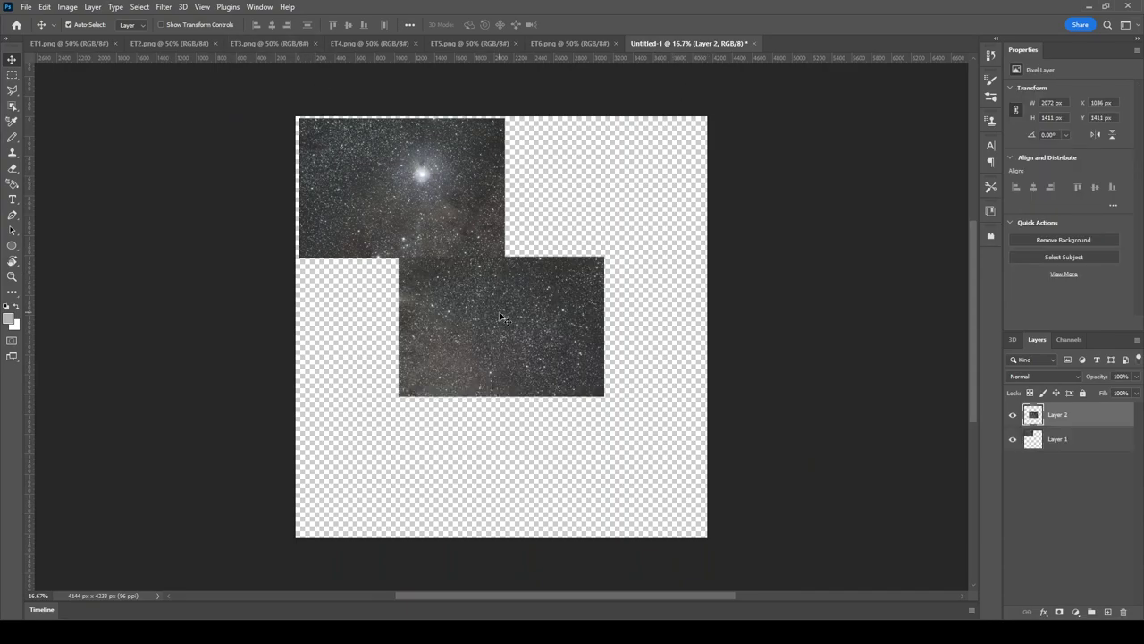
{"action": "left_click_drag", "start_coordinate": [511, 318], "coordinate": [606, 190]}
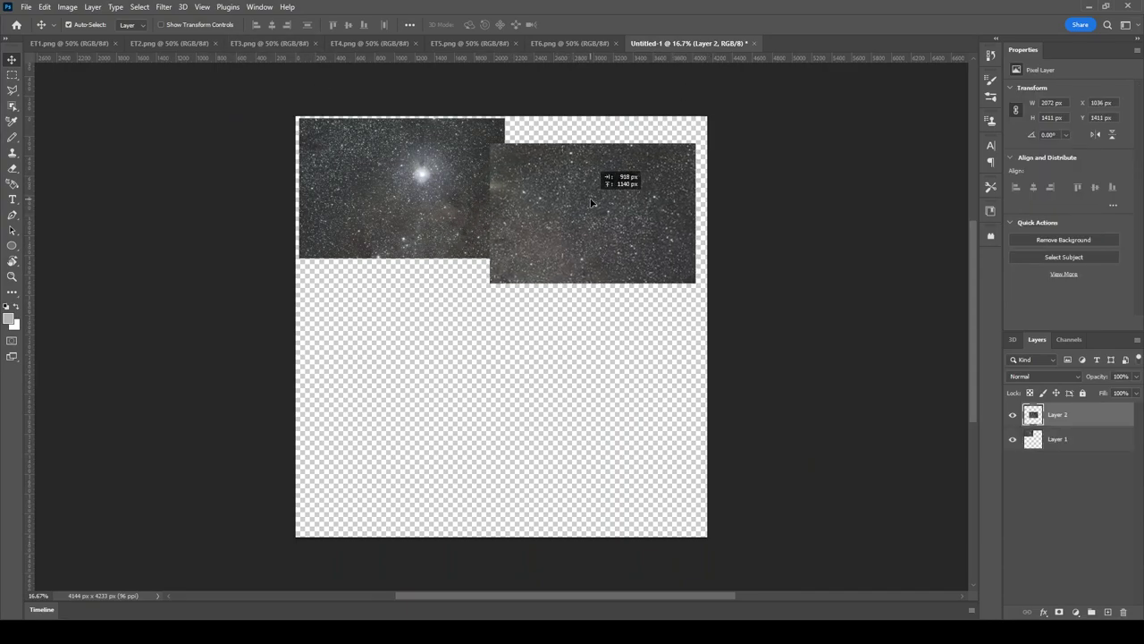
Step: Paste ET3 below the first tile and ET4 in the middle-right position as Layers 3 and 4
{"action": "left_click", "coordinate": [248, 43]}
{"action": "key", "text": "ctrl+a"}
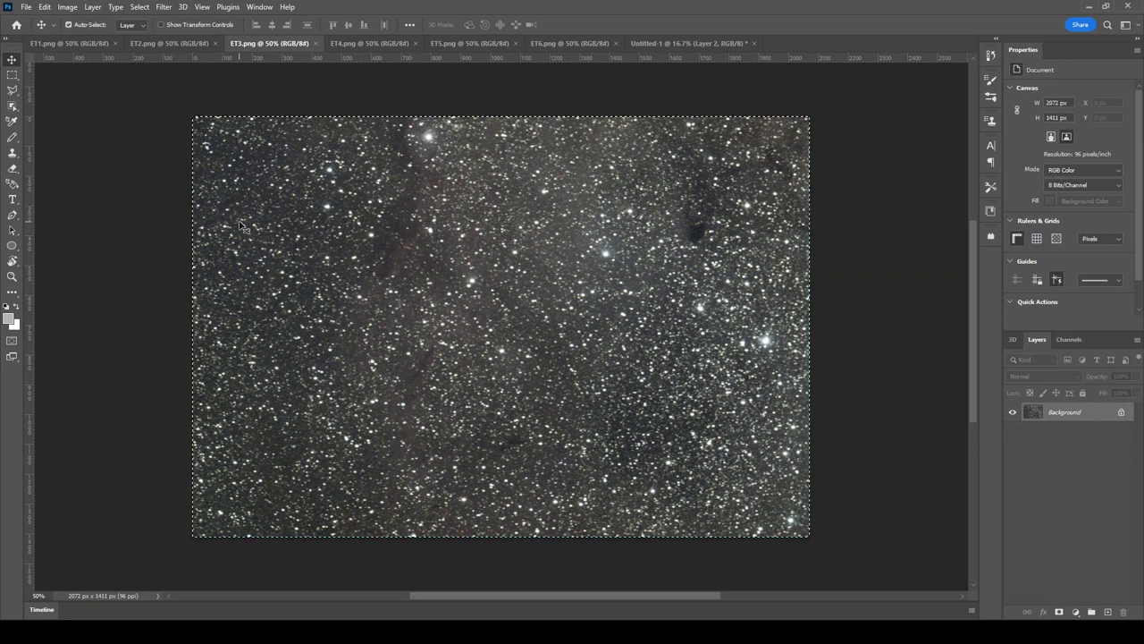
{"action": "left_click", "coordinate": [708, 46]}
{"action": "key", "text": "ctrl+v"}
{"action": "left_click_drag", "start_coordinate": [503, 255], "coordinate": [418, 254]}
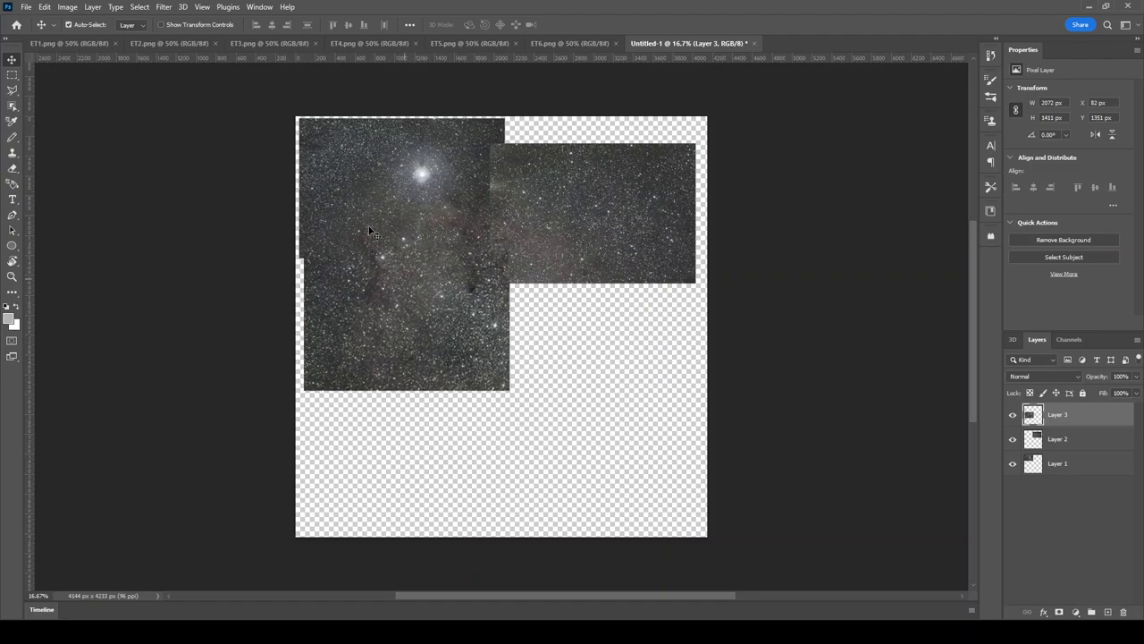
{"action": "left_click", "coordinate": [349, 43]}
{"action": "key", "text": "ctrl+a"}
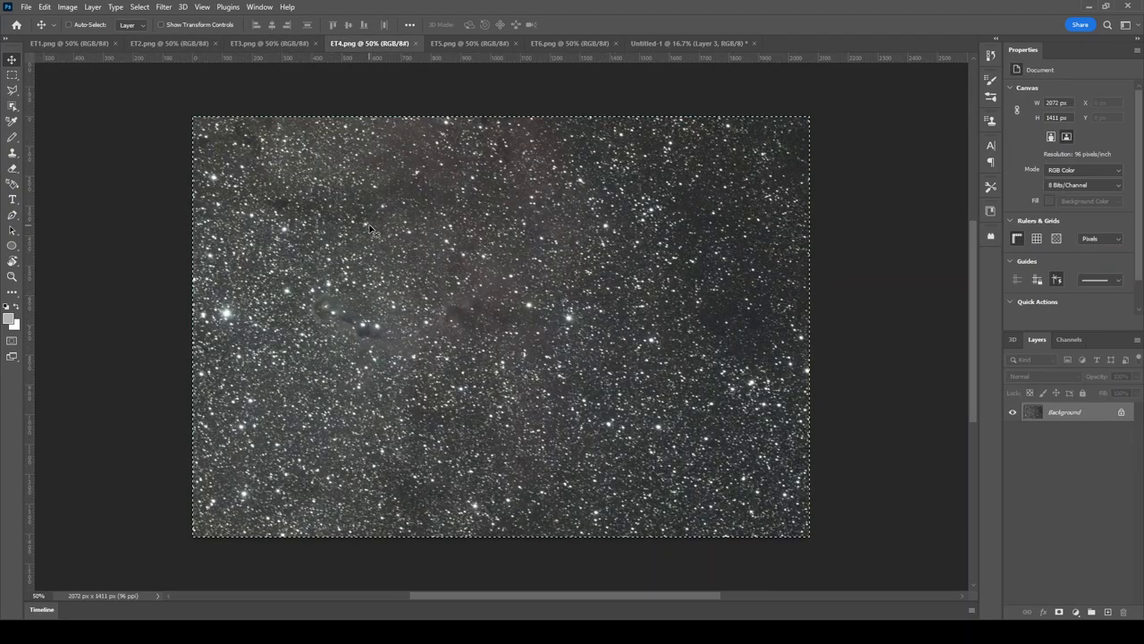
{"action": "left_click", "coordinate": [689, 43]}
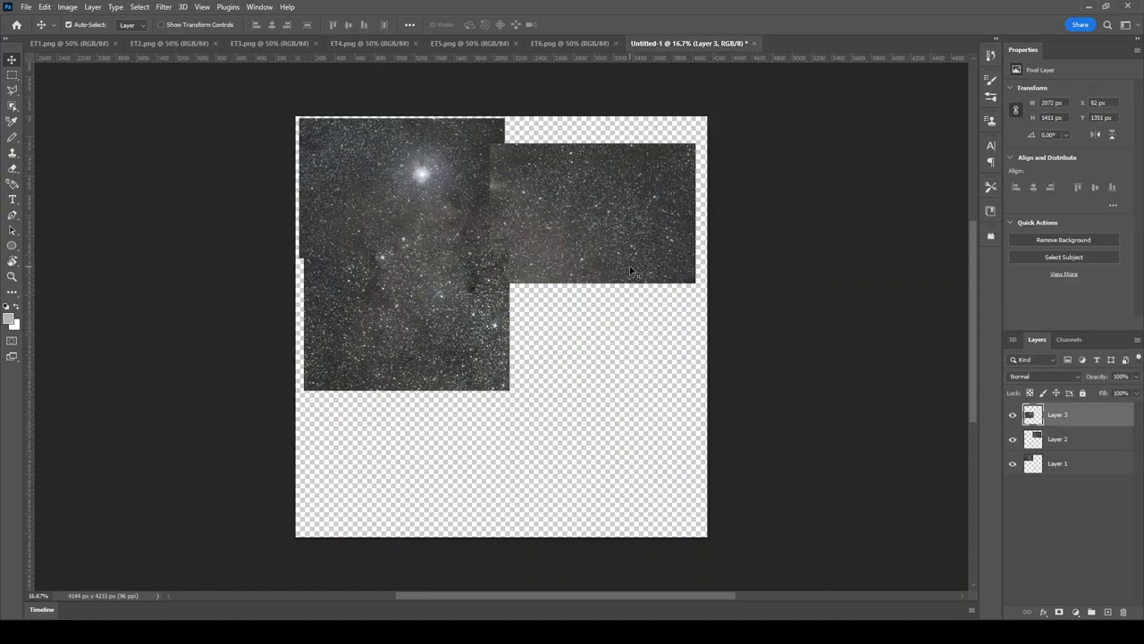
{"action": "key", "text": "ctrl+v"}
{"action": "left_click_drag", "start_coordinate": [544, 332], "coordinate": [637, 340]}
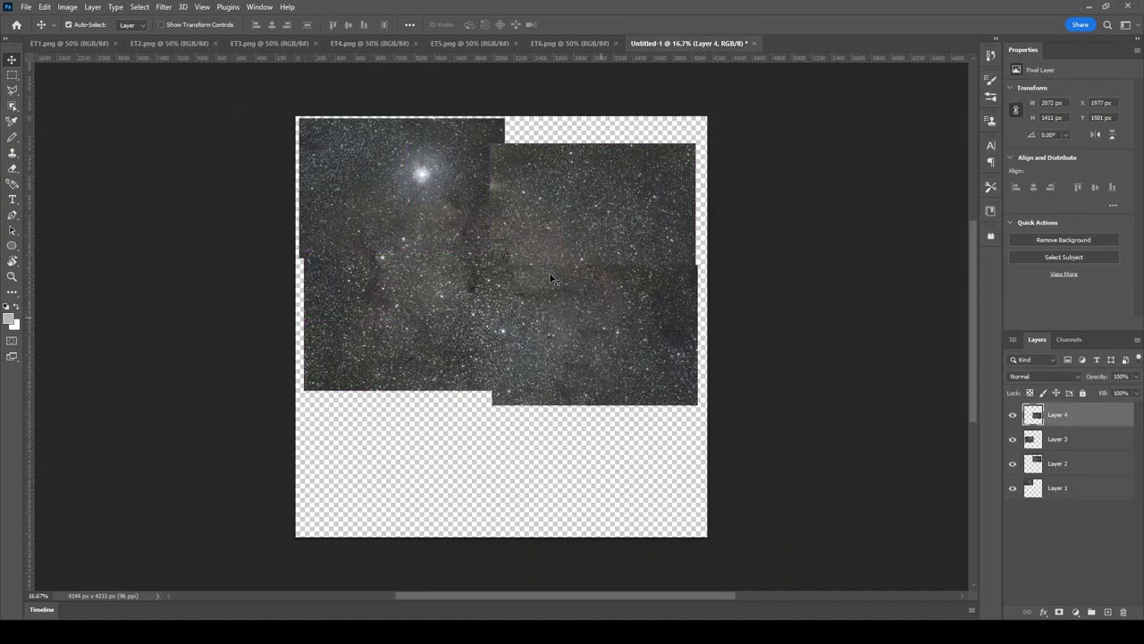
Step: Paste ET5 at the lower left and ET6 at the lower right as Layers 5 and 6
{"action": "left_click", "coordinate": [465, 43]}
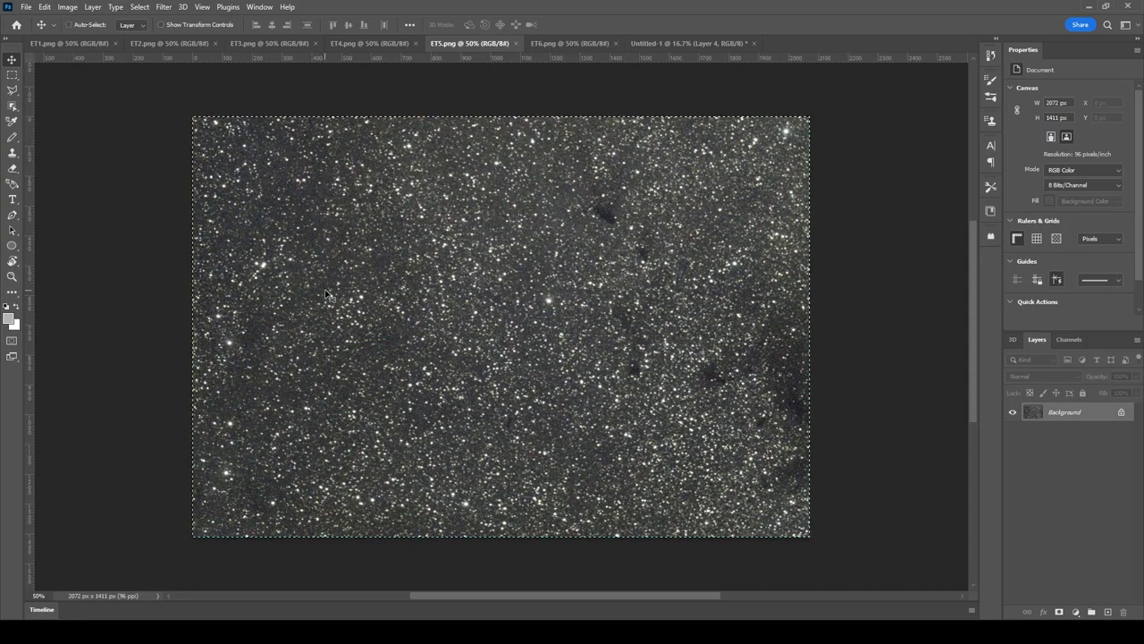
{"action": "key", "text": "ctrl+a"}
{"action": "left_click", "coordinate": [689, 43]}
{"action": "key", "text": "ctrl+v"}
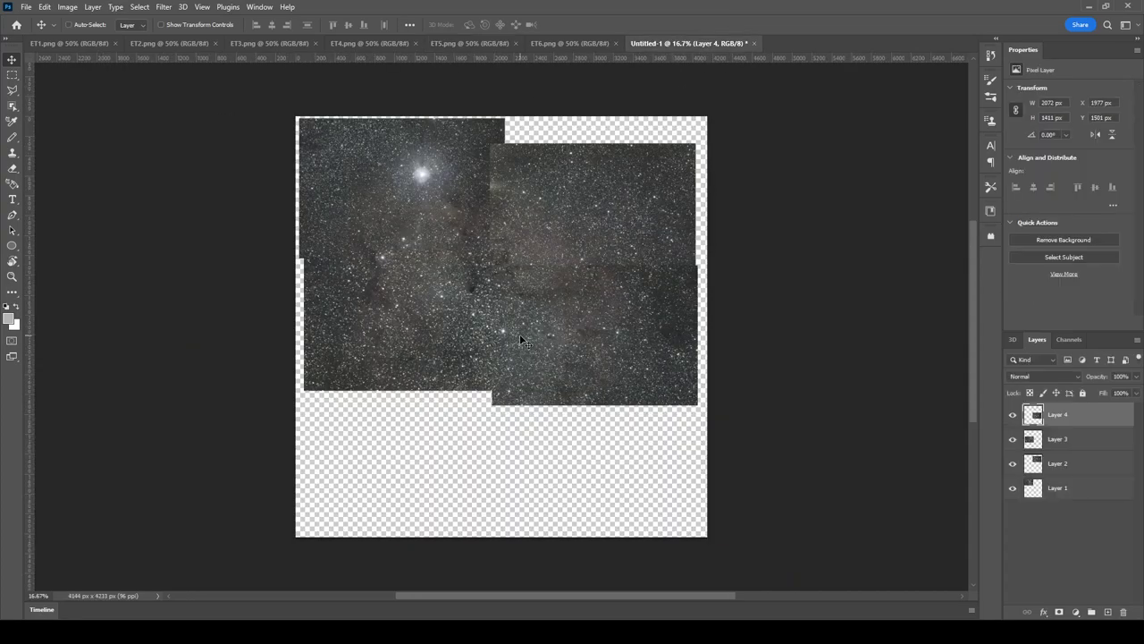
{"action": "left_click_drag", "start_coordinate": [519, 336], "coordinate": [421, 466]}
{"action": "left_click", "coordinate": [572, 43]}
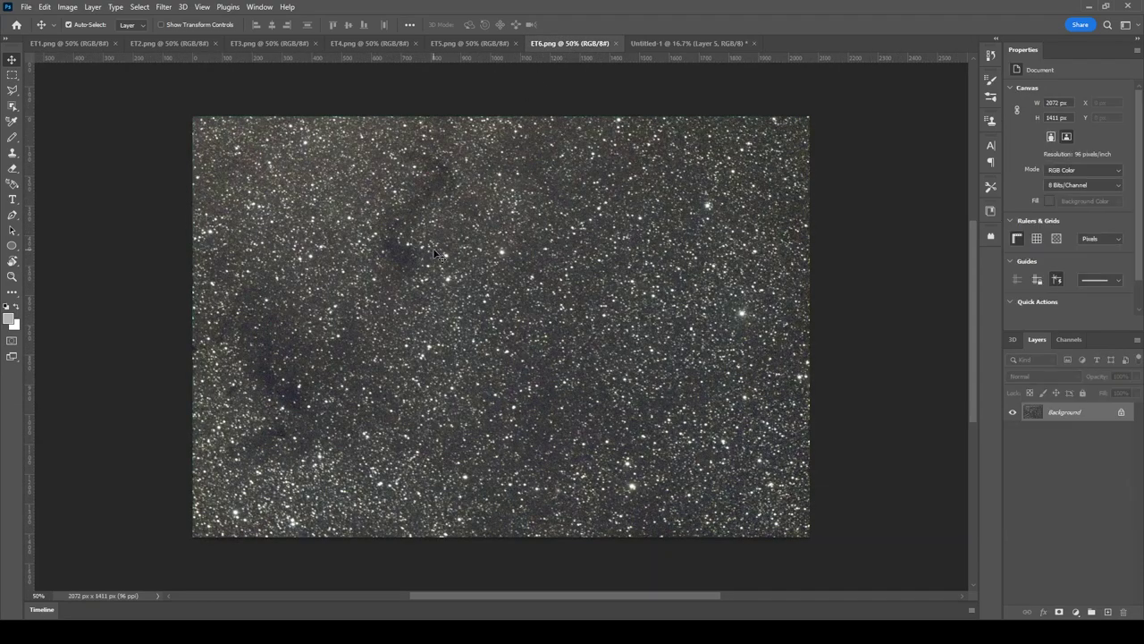
{"action": "key", "text": "ctrl+a"}
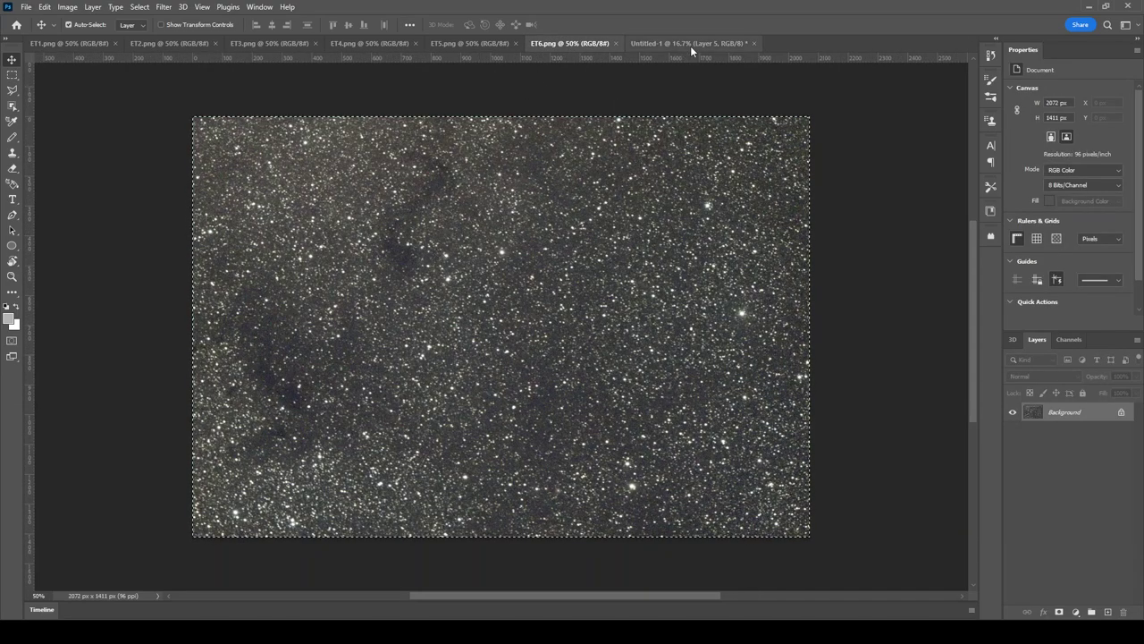
{"action": "left_click", "coordinate": [690, 44]}
{"action": "key", "text": "ctrl+v"}
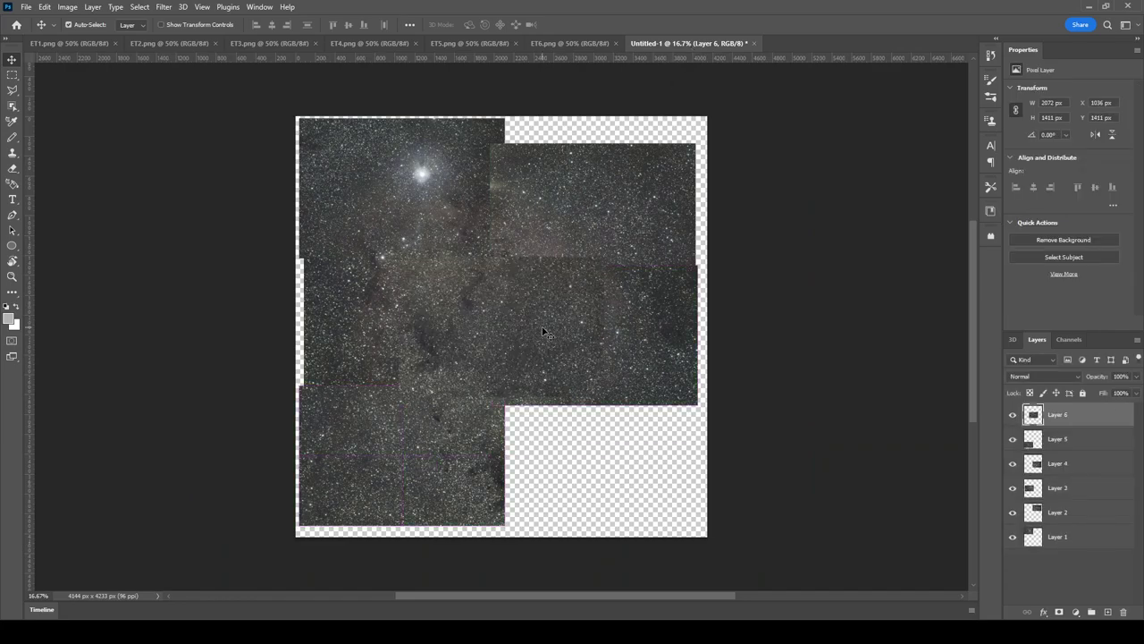
{"action": "left_click_drag", "start_coordinate": [623, 295], "coordinate": [628, 463]}
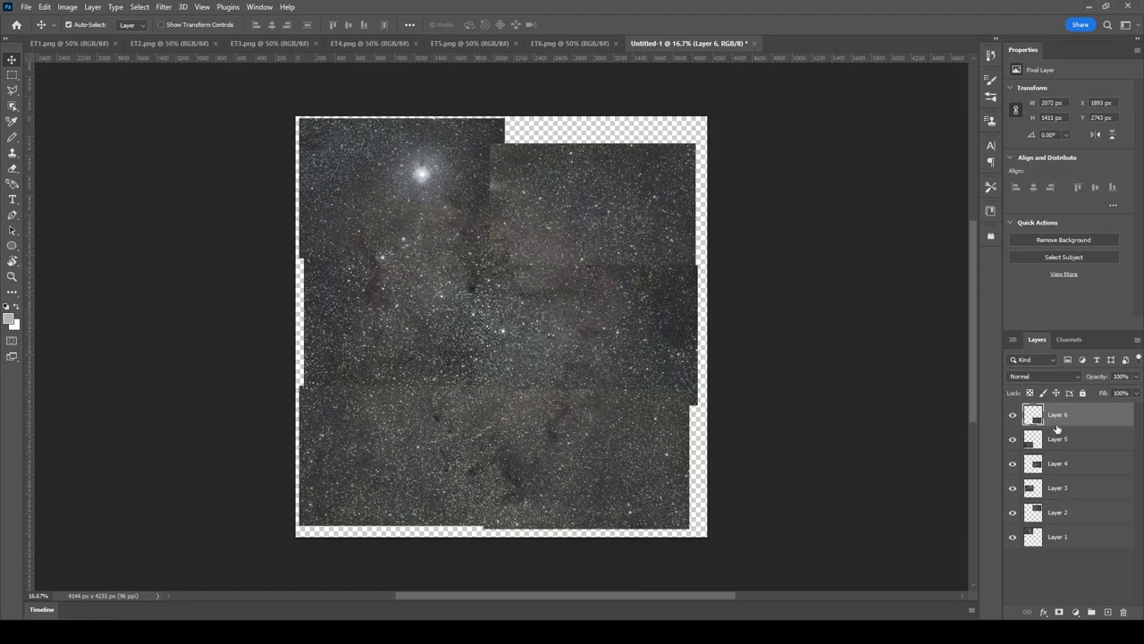
Step: Switch all six panel layers from Normal to Screen blending, then nudge the mosaic slightly right and down
{"action": "left_click", "coordinate": [1070, 537], "text": "shift"}
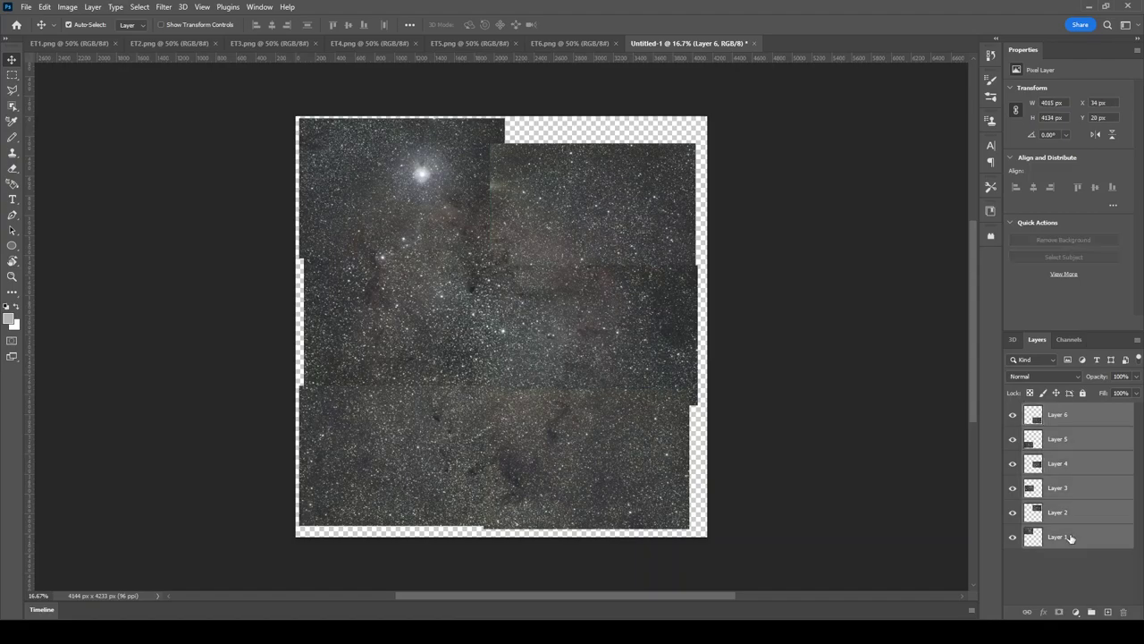
{"action": "left_click", "coordinate": [1076, 374]}
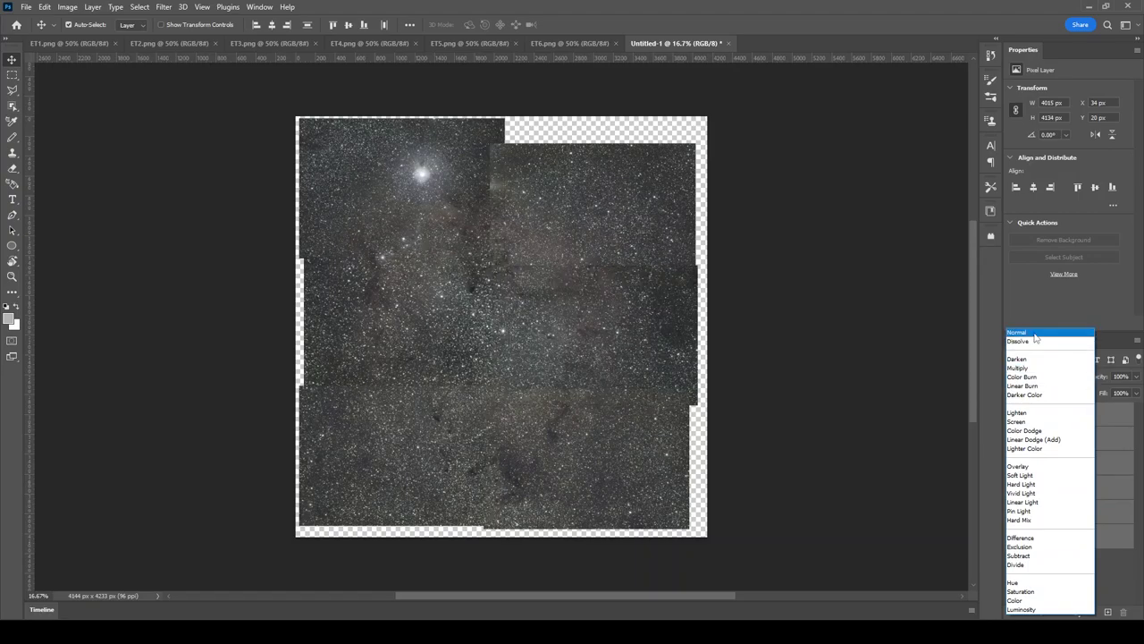
{"action": "left_click", "coordinate": [998, 332]}
{"action": "left_click", "coordinate": [1048, 377]}
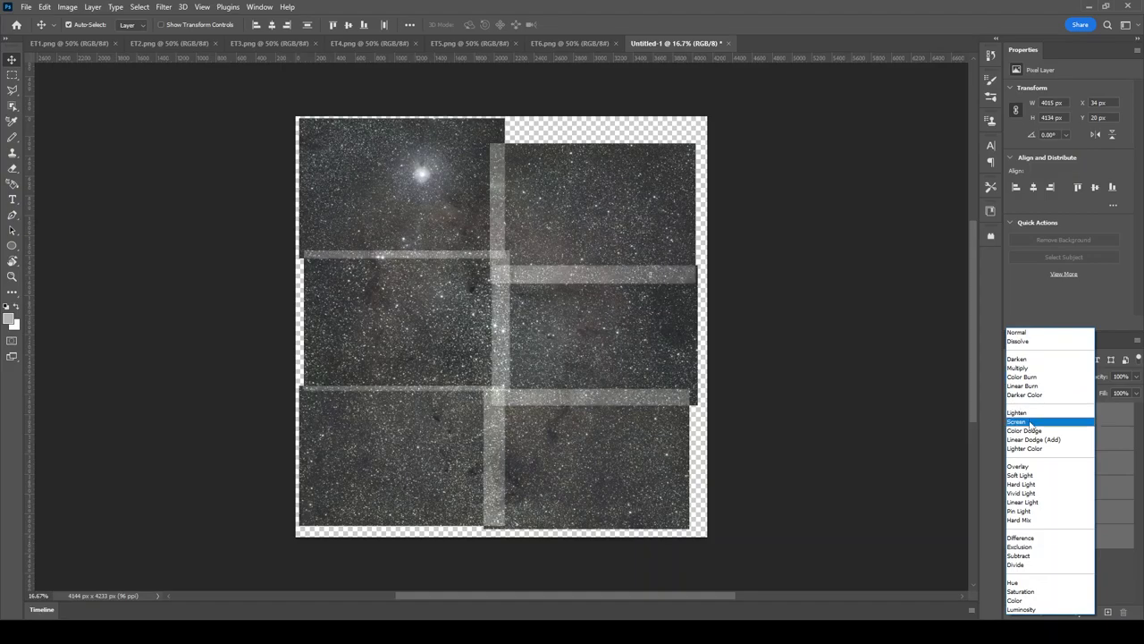
{"action": "left_click", "coordinate": [1031, 424]}
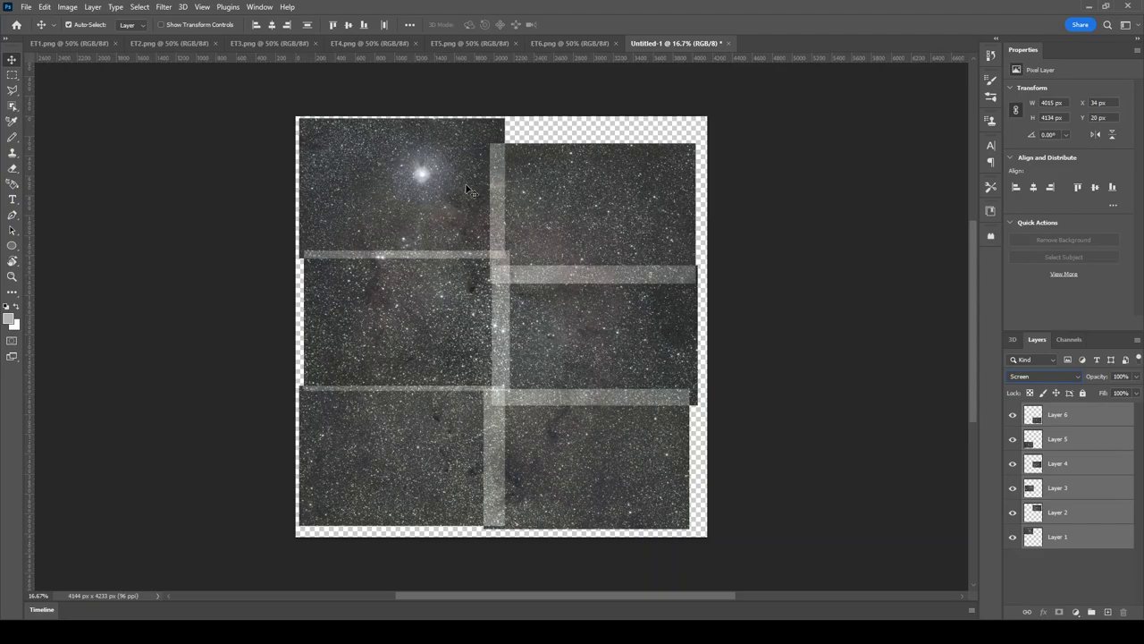
{"action": "mouse_move", "coordinate": [450, 194]}
{"action": "left_mouse_down"}
{"action": "mouse_move", "coordinate": [454, 179]}
{"action": "mouse_move", "coordinate": [455, 197]}
{"action": "left_mouse_up"}
Step: Deselect the layers and move the upper-left star tile back into place
{"action": "left_click", "coordinate": [866, 323]}
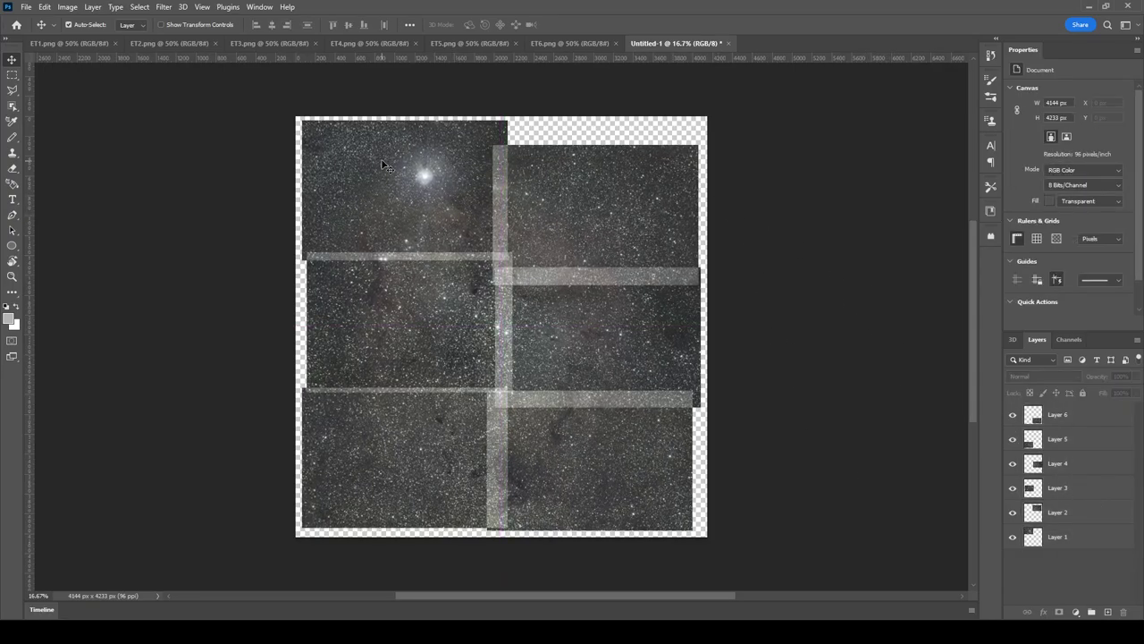
{"action": "mouse_move", "coordinate": [401, 172]}
{"action": "left_mouse_down"}
{"action": "mouse_move", "coordinate": [415, 169]}
{"action": "mouse_move", "coordinate": [404, 172]}
{"action": "left_mouse_up"}
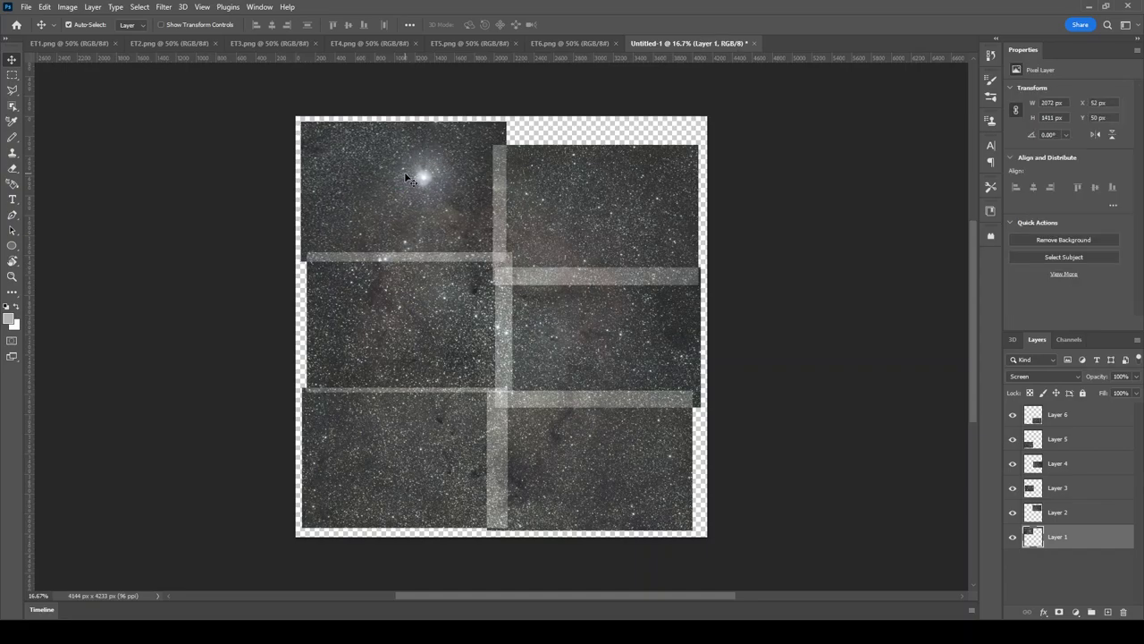
{"action": "left_click_drag", "start_coordinate": [570, 214], "coordinate": [570, 195]}
Step: Zoom in and slide Layer 2 left and down to X 1853 px, Y 162 px, overlapping the first panel
{"action": "scroll", "coordinate": [571, 195], "scroll_direction": "up", "scroll_amount": 1}
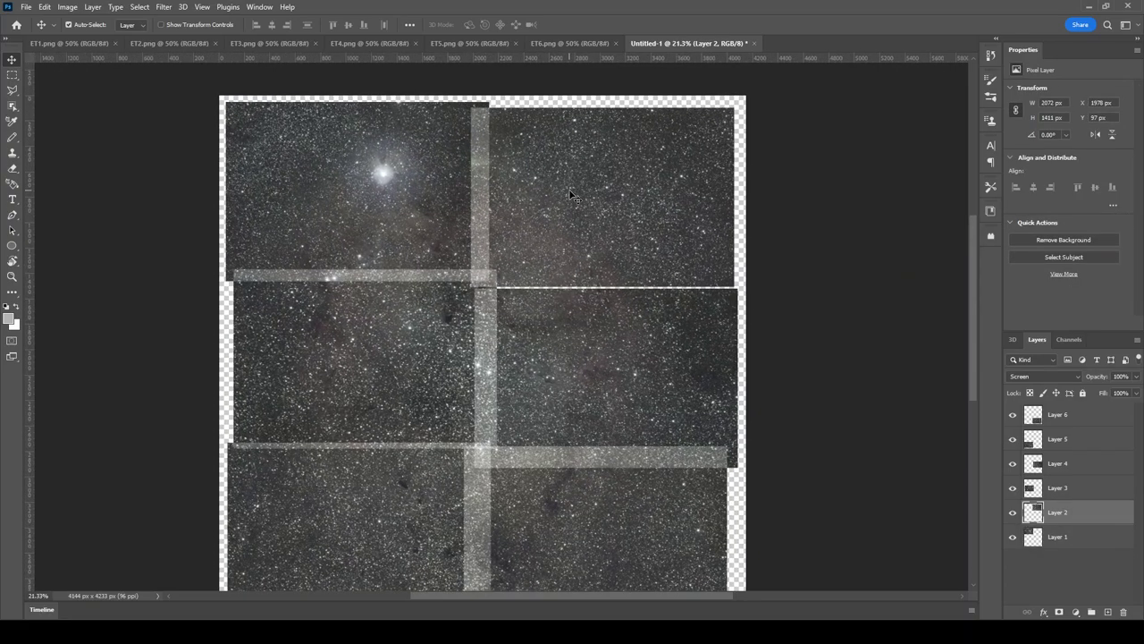
{"action": "scroll", "coordinate": [568, 189], "scroll_direction": "up", "scroll_amount": 3}
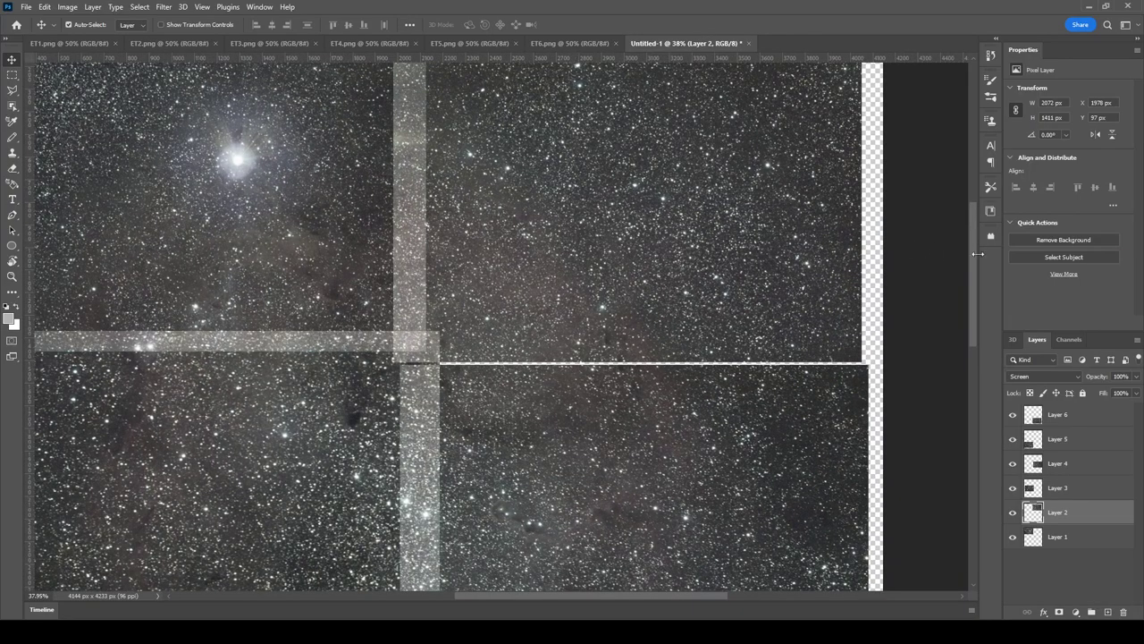
{"action": "left_click_drag", "start_coordinate": [976, 254], "coordinate": [968, 230]}
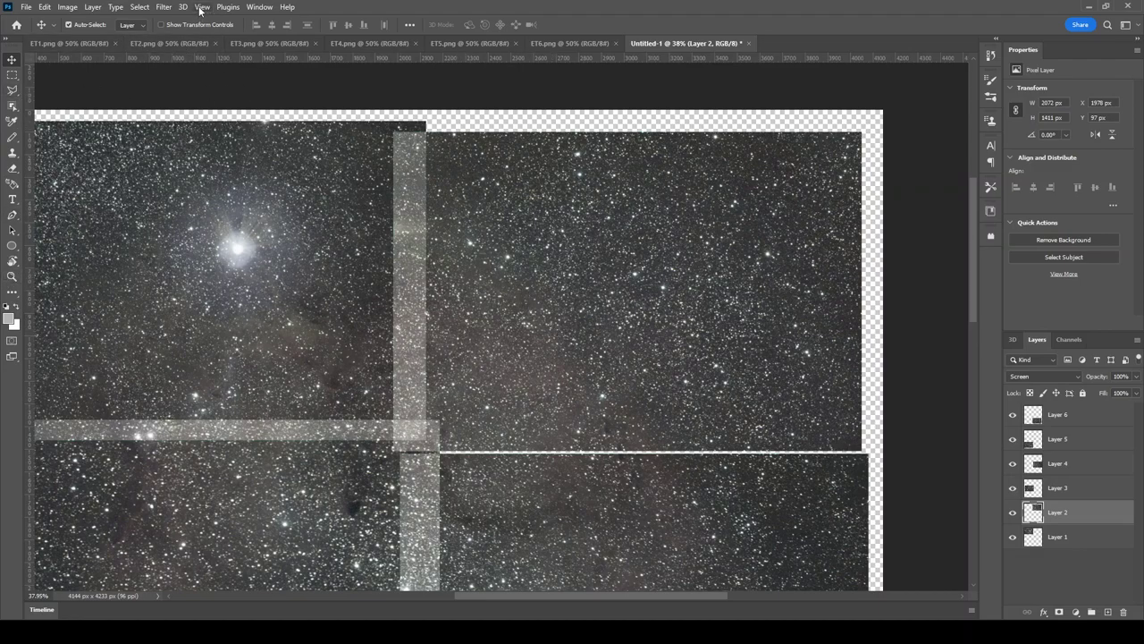
{"action": "left_click_drag", "start_coordinate": [586, 280], "coordinate": [617, 277]}
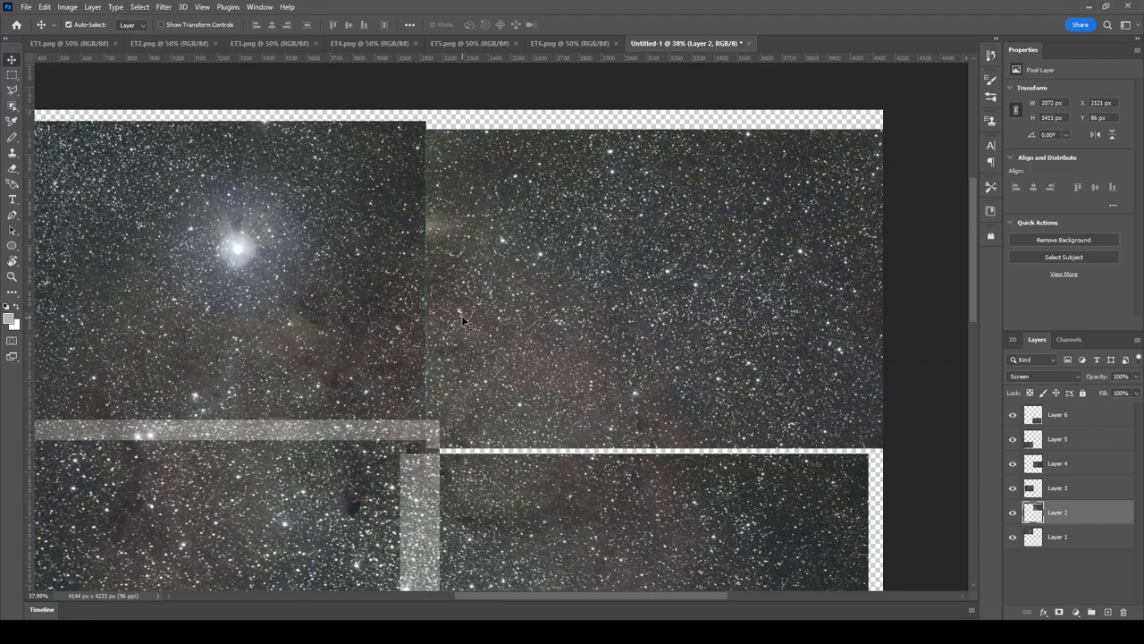
{"action": "left_click_drag", "start_coordinate": [561, 311], "coordinate": [501, 326]}
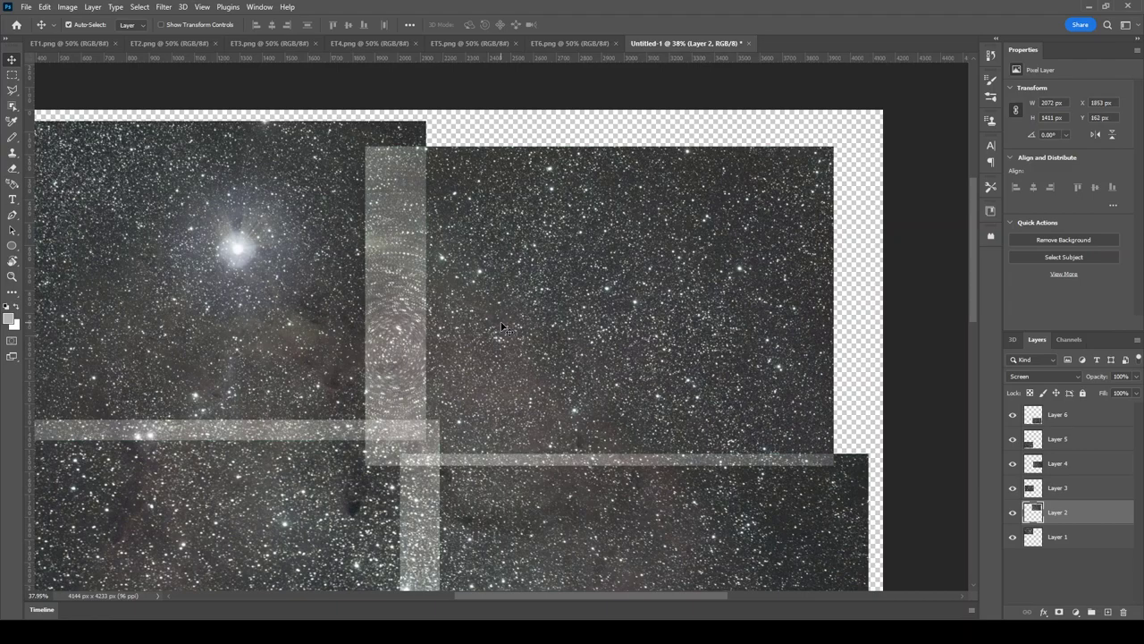
{"action": "left_click", "coordinate": [203, 7]}
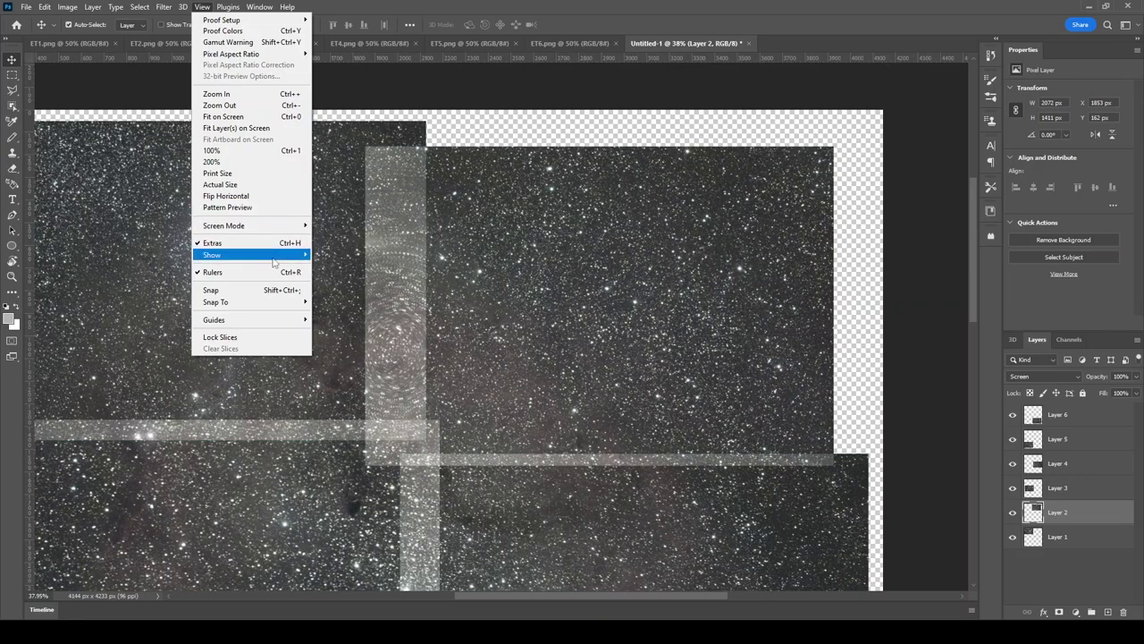
Step: Dismiss the View menu and nudge Layer 2 pixel by pixel to match its stars
{"action": "mouse_move", "coordinate": [278, 258]}
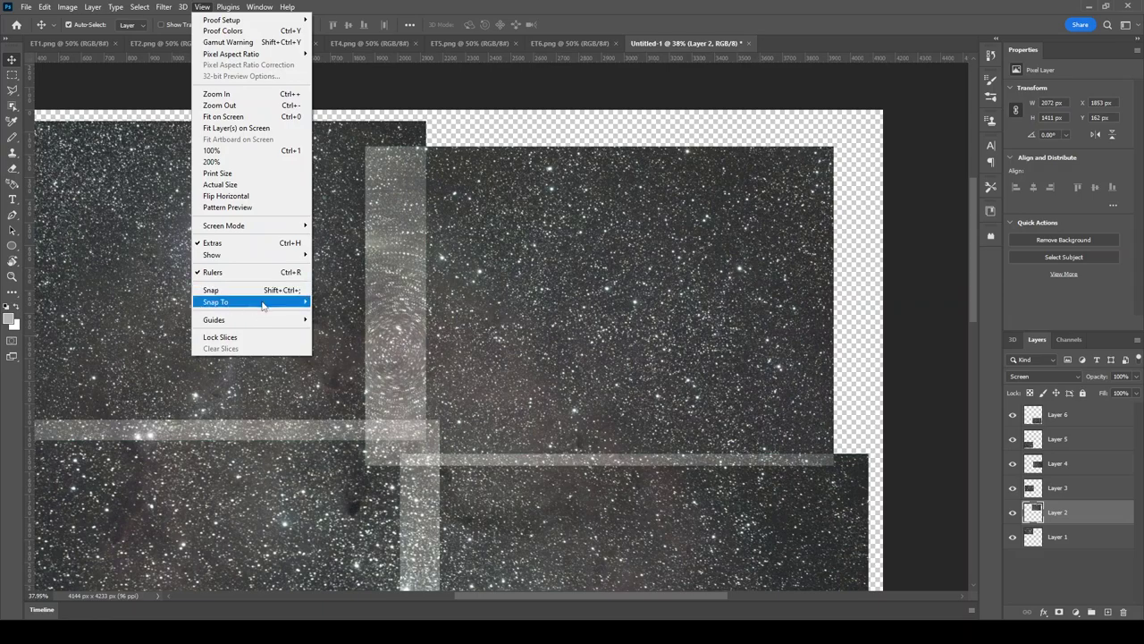
{"action": "mouse_move", "coordinate": [223, 301]}
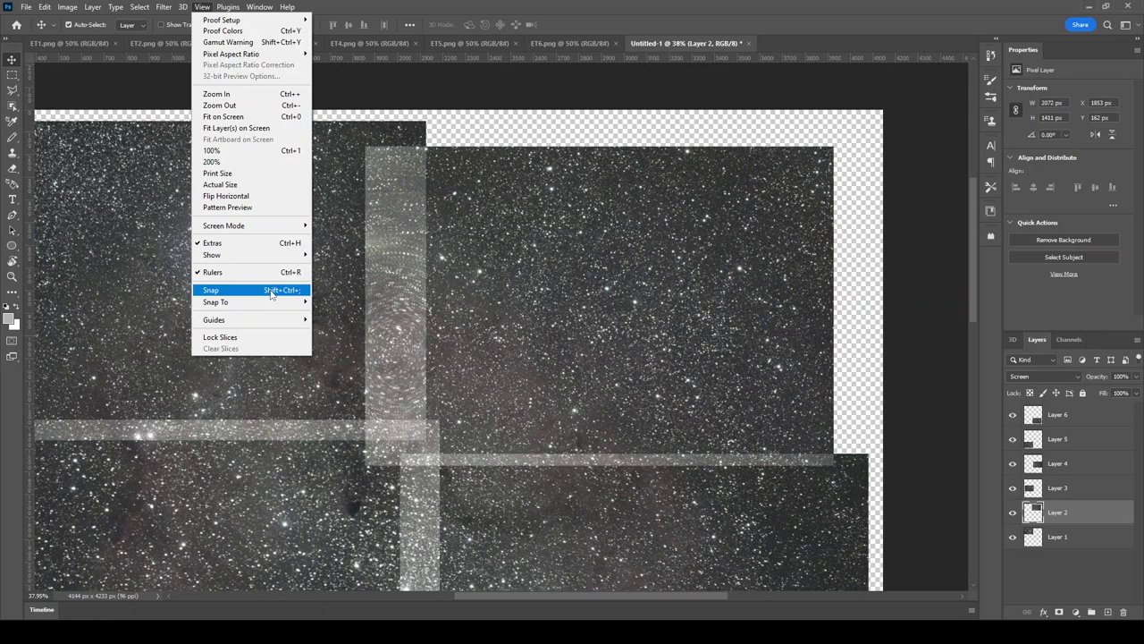
{"action": "left_click", "coordinate": [551, 273]}
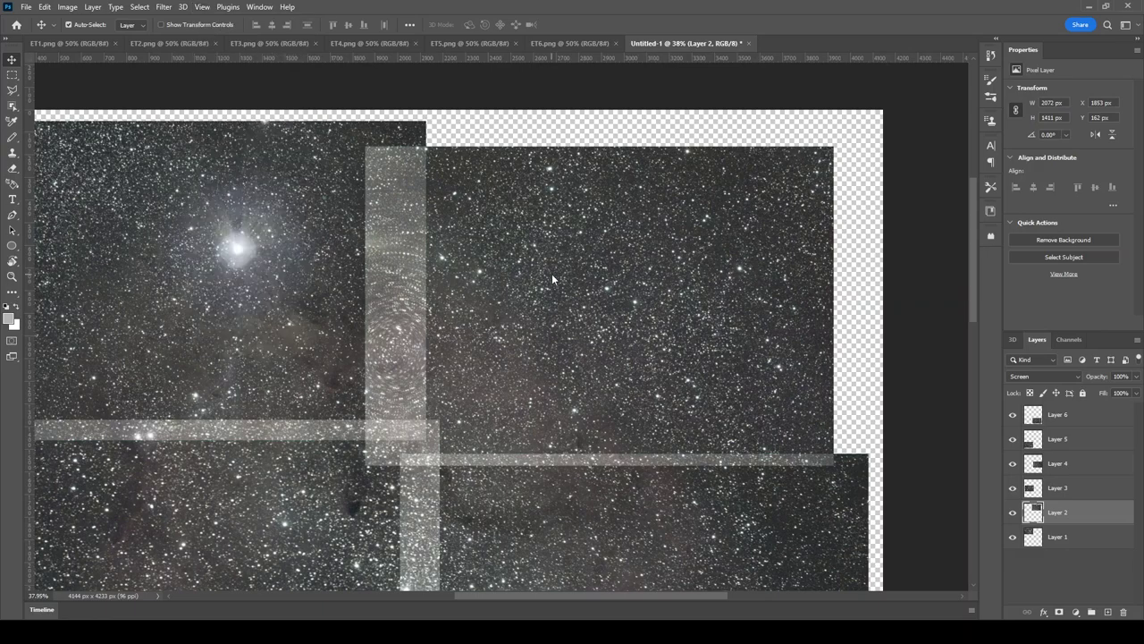
{"action": "key", "text": "Up"}
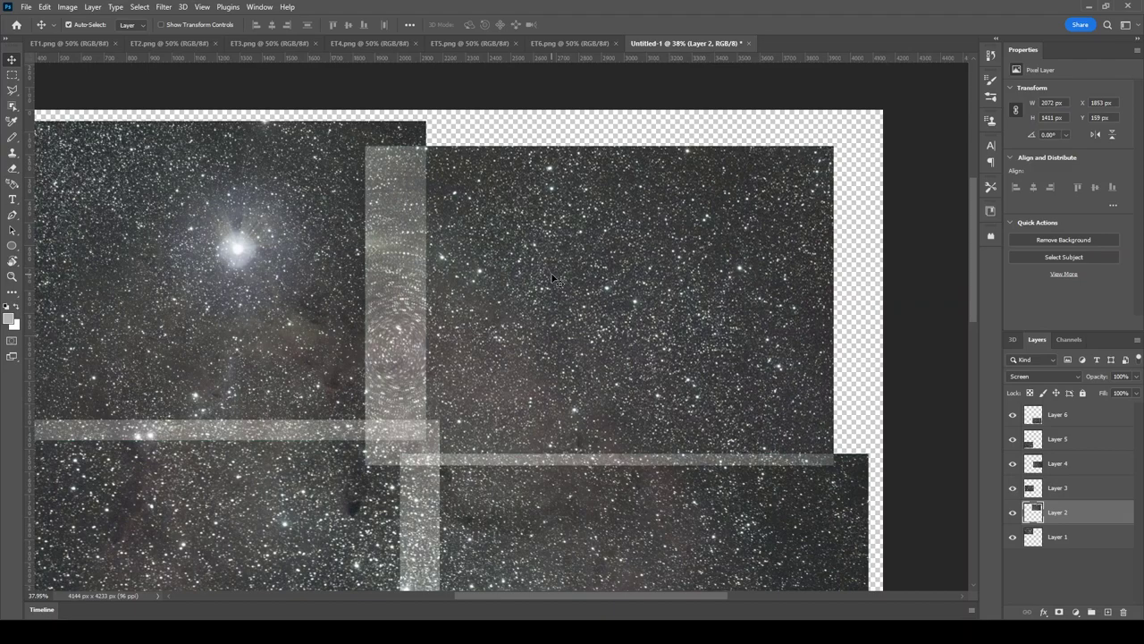
{"action": "key", "text": "Left"}
{"action": "key", "text": "Left"}
{"action": "key", "text": "Left"}
{"action": "key", "text": "Left"}
{"action": "key", "text": "Left"}
{"action": "key", "text": "Left"}
{"action": "key", "text": "Up"}
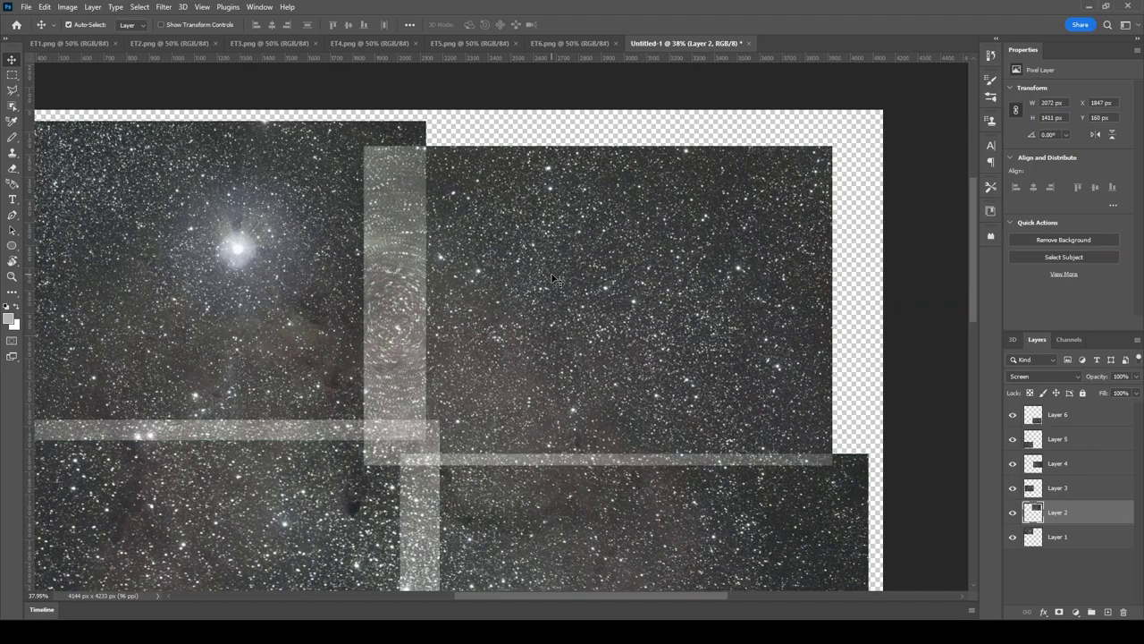
{"action": "key", "text": "Right"}
{"action": "key", "text": "Right"}
{"action": "key", "text": "Right"}
{"action": "key", "text": "Right"}
{"action": "key", "text": "Right"}
{"action": "key", "text": "Right"}
{"action": "key", "text": "Right"}
{"action": "key", "text": "Down"}
{"action": "key", "text": "Down"}
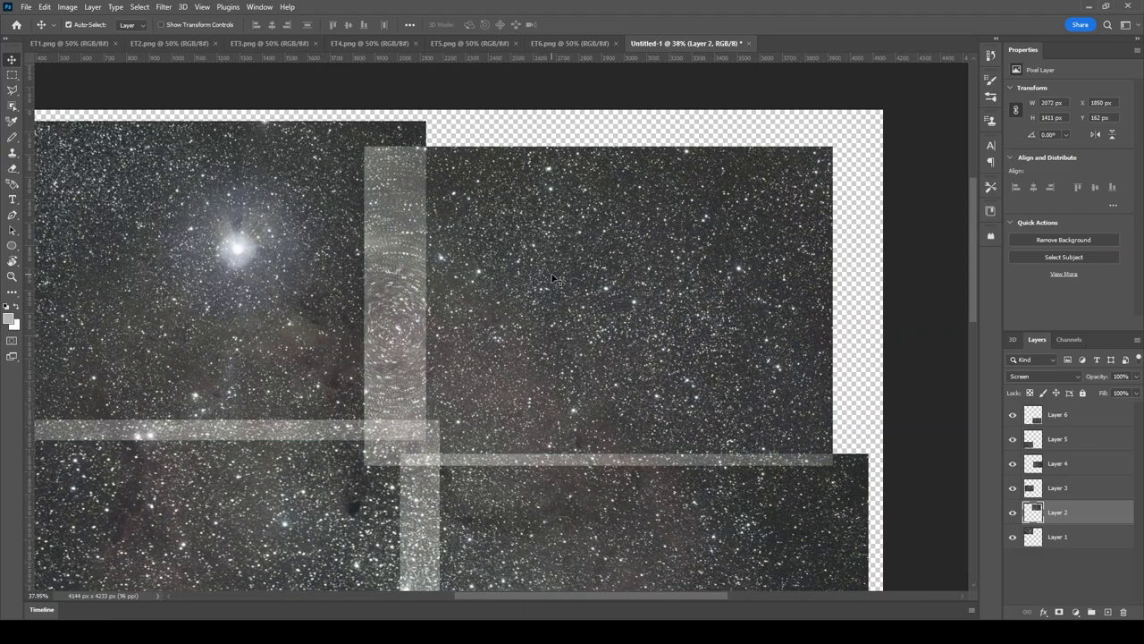
{"action": "key", "text": "Left"}
{"action": "key", "text": "Left"}
{"action": "key", "text": "Left"}
{"action": "key", "text": "Left"}
{"action": "key", "text": "Up"}
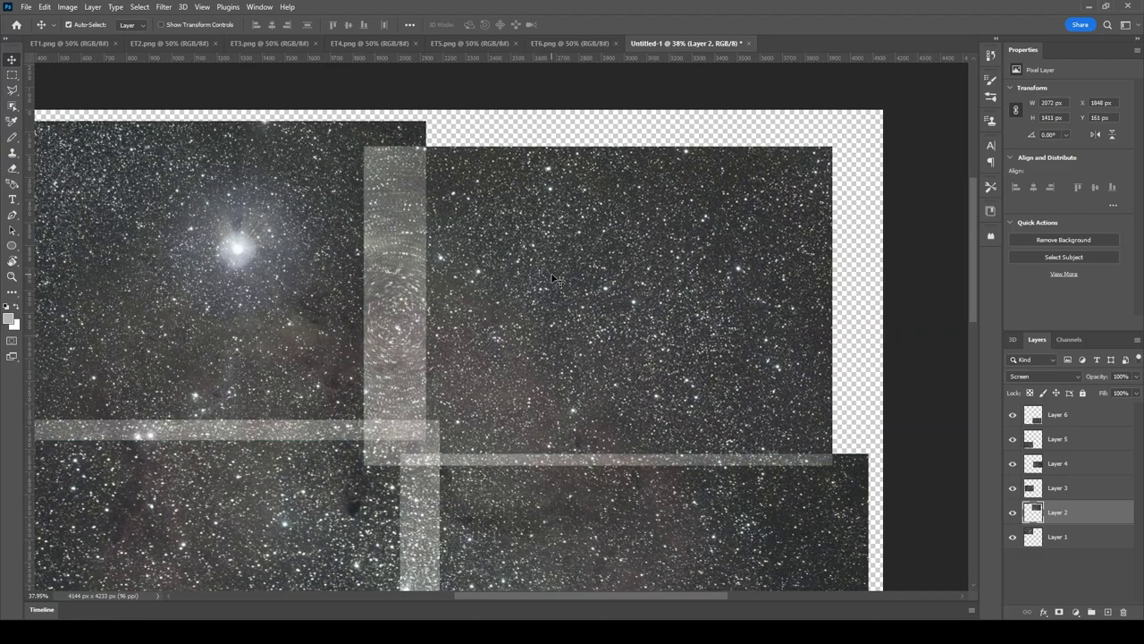
{"action": "key", "text": "Up"}
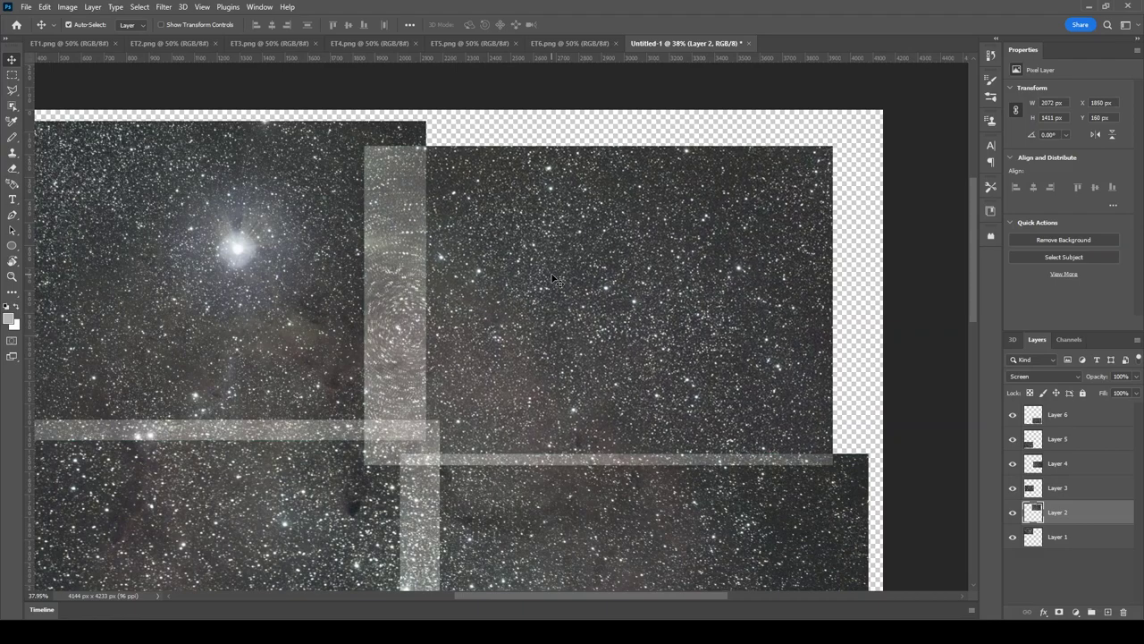
{"action": "key", "text": "Left"}
{"action": "key", "text": "Left"}
{"action": "key", "text": "Left"}
{"action": "key", "text": "Left"}
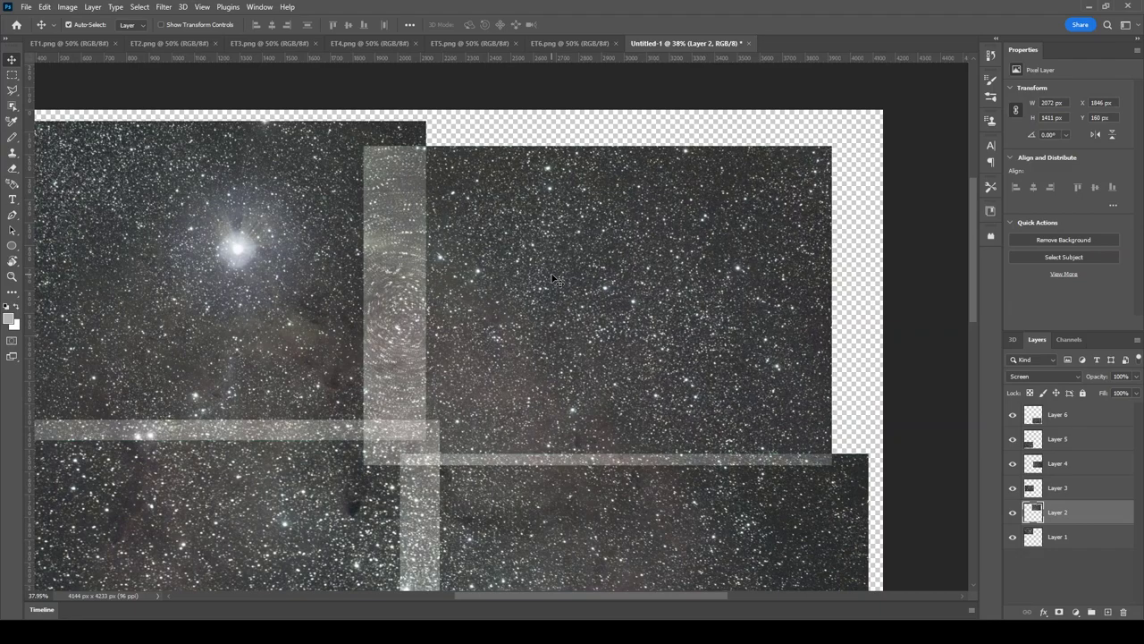
{"action": "key", "text": "Left"}
{"action": "key", "text": "Left"}
{"action": "key", "text": "Down"}
{"action": "key", "text": "Down"}
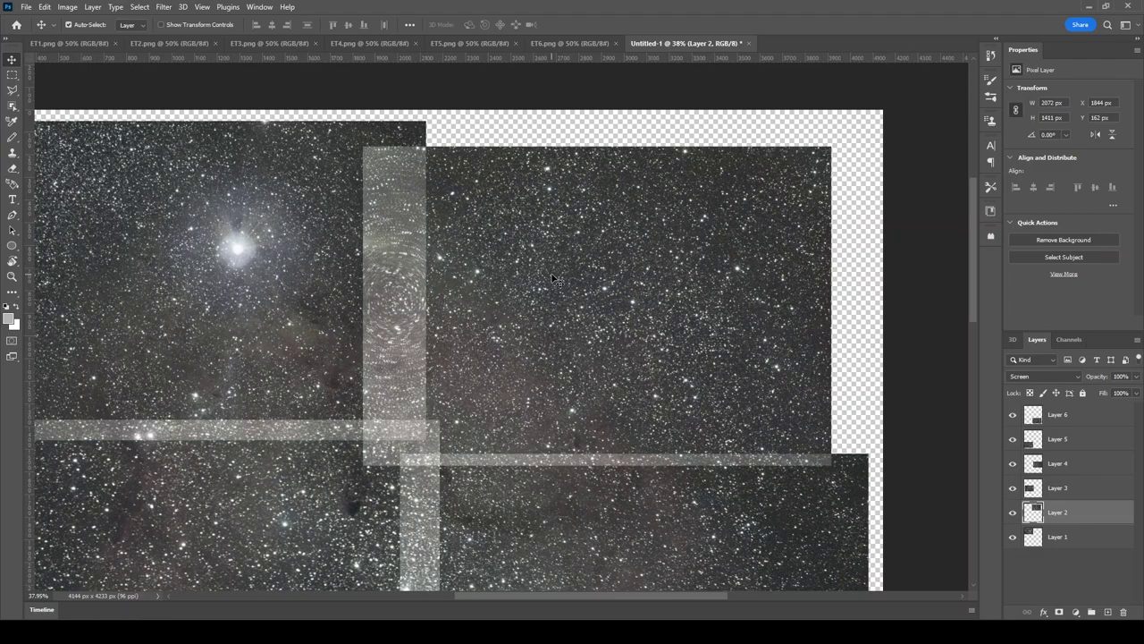
Step: Keep nudging Layer 2 left to X 1817 px, Y 165 px, then scroll toward the next tiles
{"action": "key", "text": "Right"}
{"action": "key", "text": "Right"}
{"action": "key", "text": "Right"}
{"action": "key", "text": "Right"}
{"action": "key", "text": "Right"}
{"action": "key", "text": "Right"}
{"action": "key", "text": "Right"}
{"action": "key", "text": "Right"}
{"action": "key", "text": "Right"}
{"action": "key", "text": "Right"}
{"action": "key", "text": "Right"}
{"action": "key", "text": "Right"}
{"action": "key", "text": "Right"}
{"action": "key", "text": "Right"}
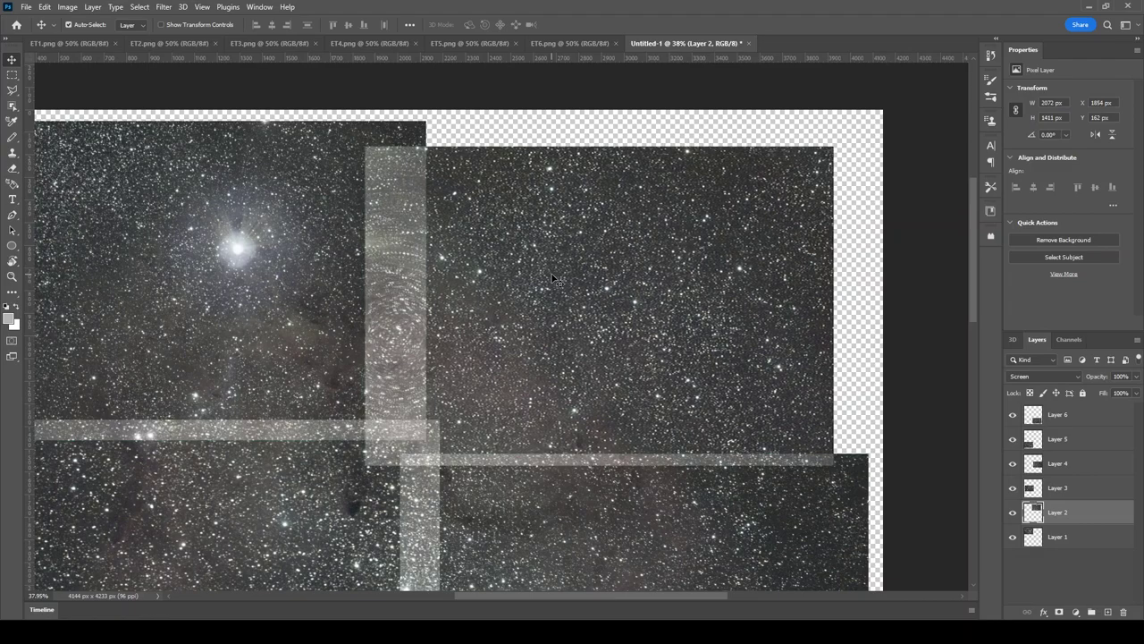
{"action": "key", "text": "Left"}
{"action": "key", "text": "Left"}
{"action": "key", "text": "Left"}
{"action": "key", "text": "Left"}
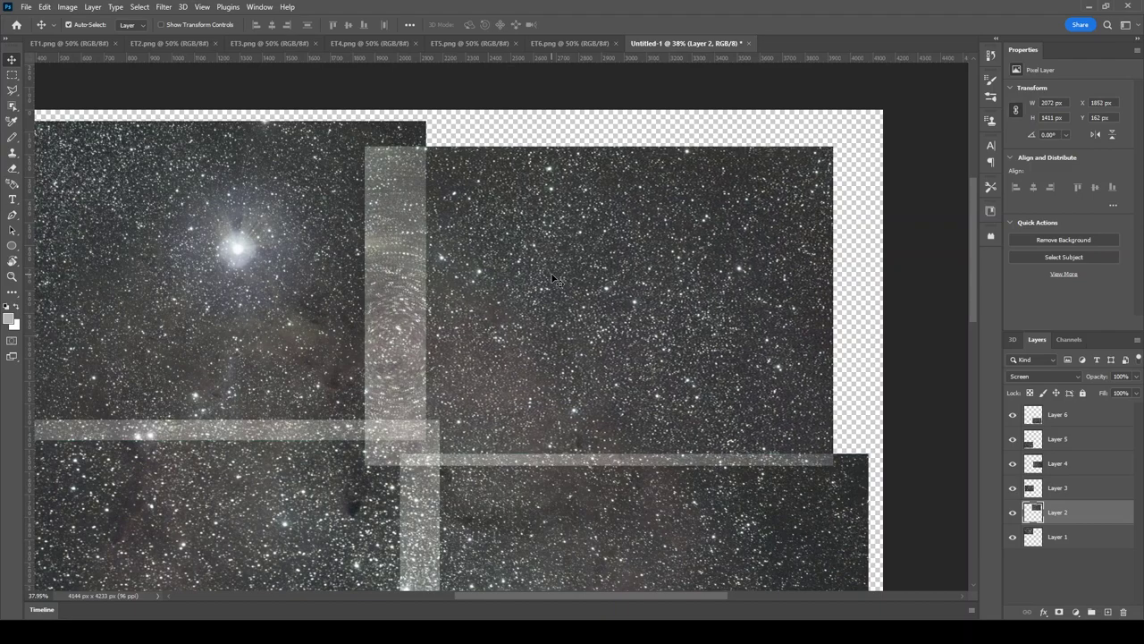
{"action": "key", "text": "Left"}
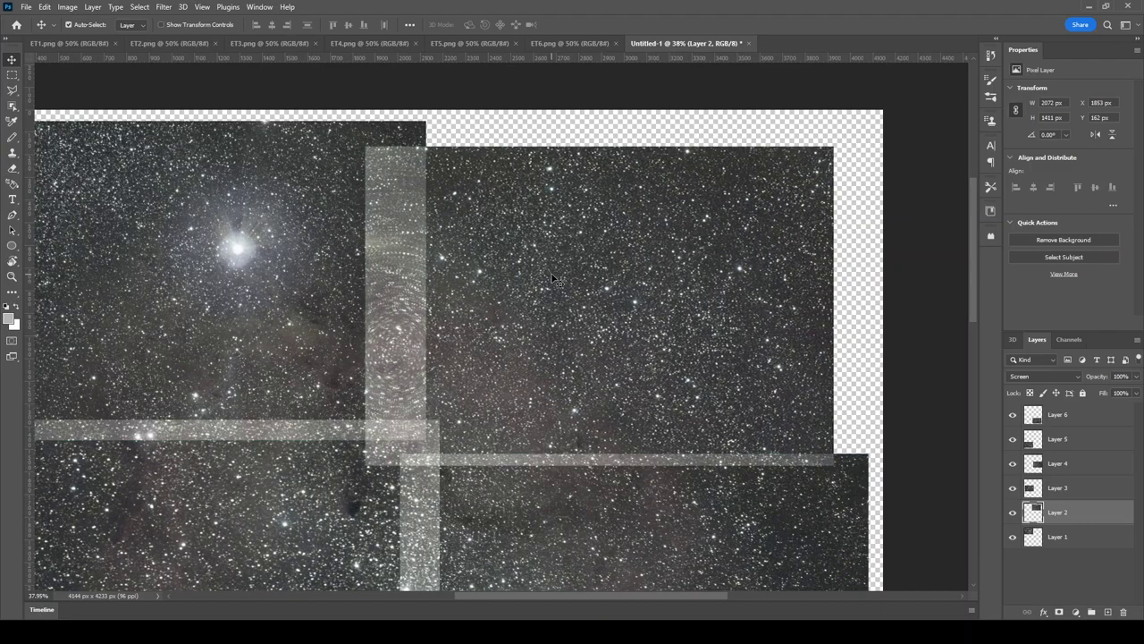
{"action": "key", "text": "Left"}
{"action": "key", "text": "Left"}
{"action": "key", "text": "Left"}
{"action": "key", "text": "Left"}
{"action": "key", "text": "Left"}
{"action": "key", "text": "Left"}
{"action": "key", "text": "Left"}
{"action": "key", "text": "Left"}
{"action": "key", "text": "Left"}
{"action": "key", "text": "Left"}
{"action": "key", "text": "Left"}
{"action": "key", "text": "Left"}
{"action": "key", "text": "Left"}
{"action": "key", "text": "Left"}
{"action": "key", "text": "Left"}
{"action": "key", "text": "Left"}
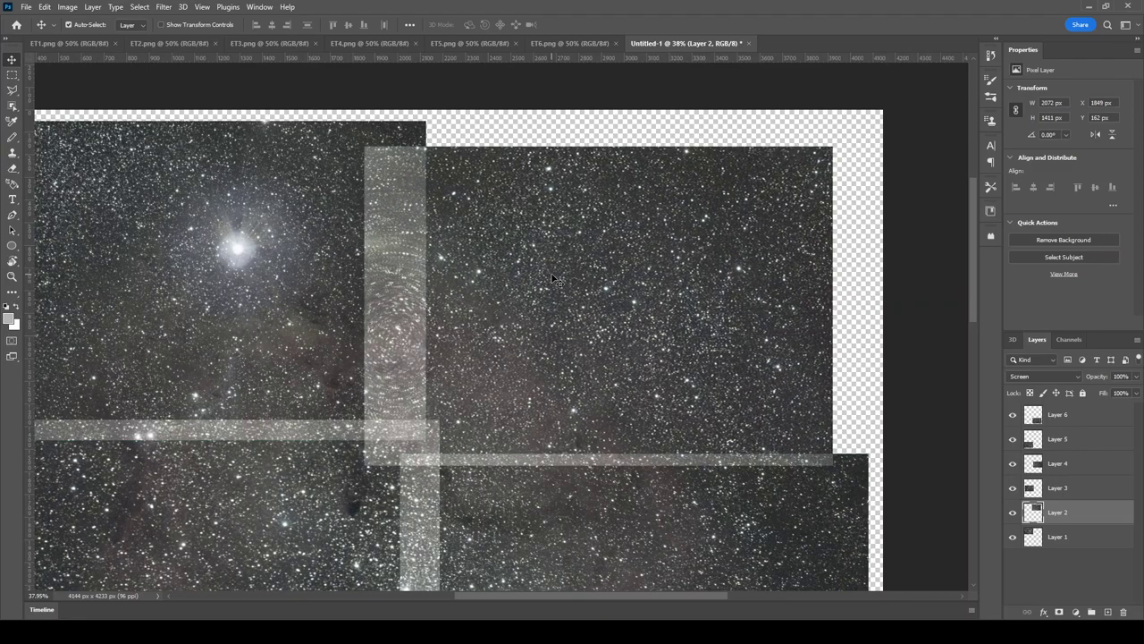
{"action": "key", "text": "Left"}
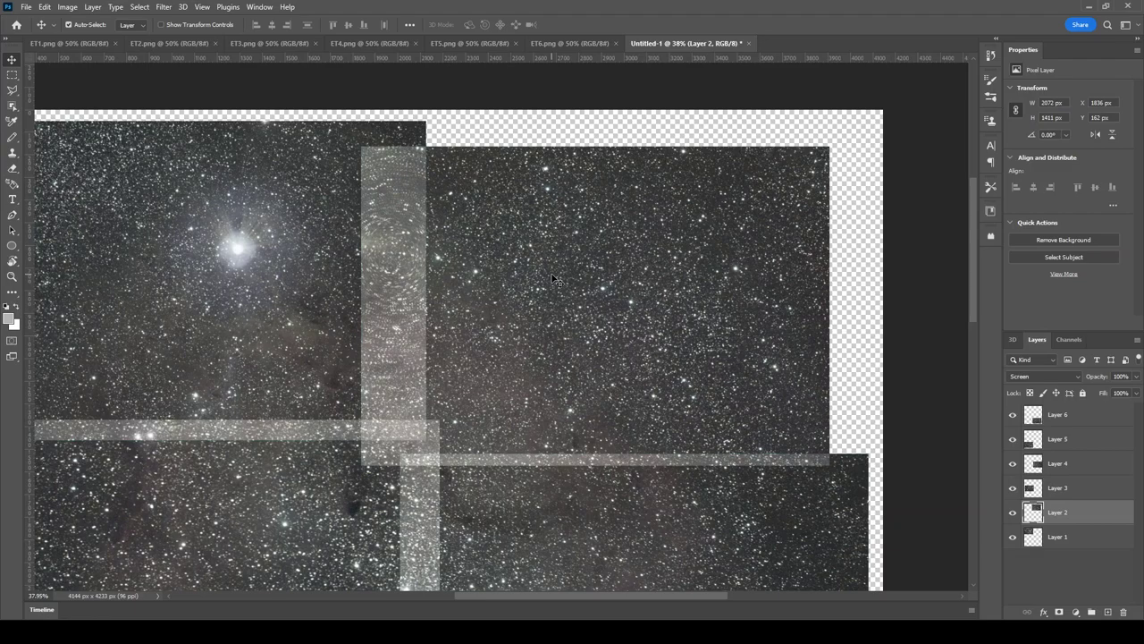
{"action": "key", "text": "Left"}
{"action": "key", "text": "Left"}
{"action": "key", "text": "Left"}
{"action": "key", "text": "Left"}
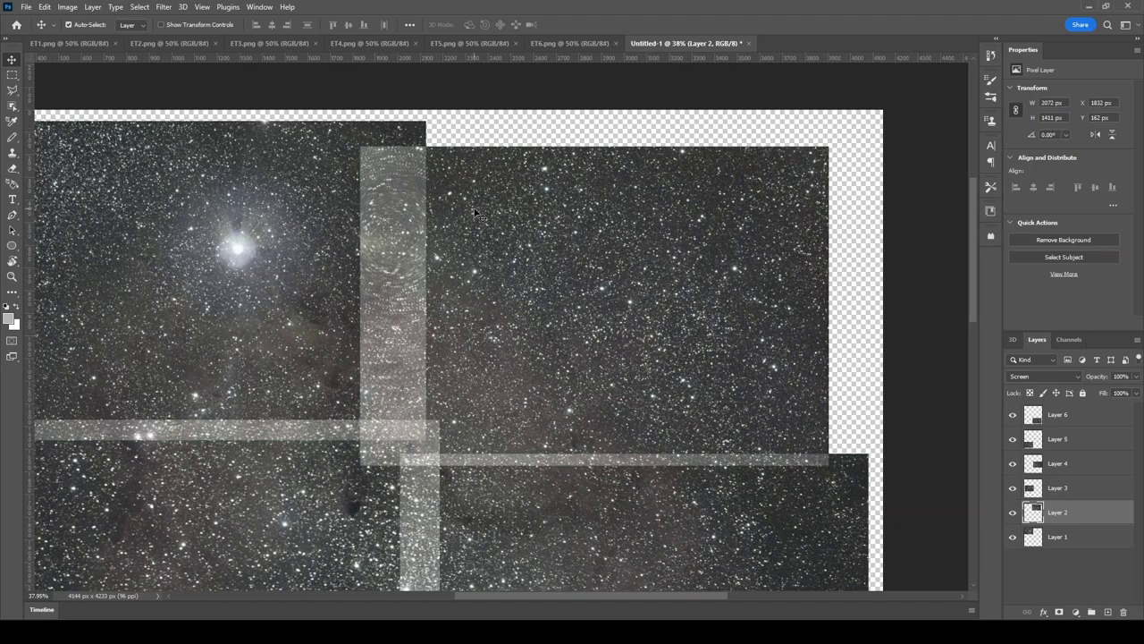
{"action": "key", "text": "Left"}
{"action": "key", "text": "Left"}
{"action": "key", "text": "Left"}
{"action": "key", "text": "Left"}
{"action": "key", "text": "Left"}
{"action": "key", "text": "Left"}
{"action": "key", "text": "Left"}
{"action": "key", "text": "Left"}
{"action": "key", "text": "Left"}
{"action": "key", "text": "Left"}
{"action": "key", "text": "Left"}
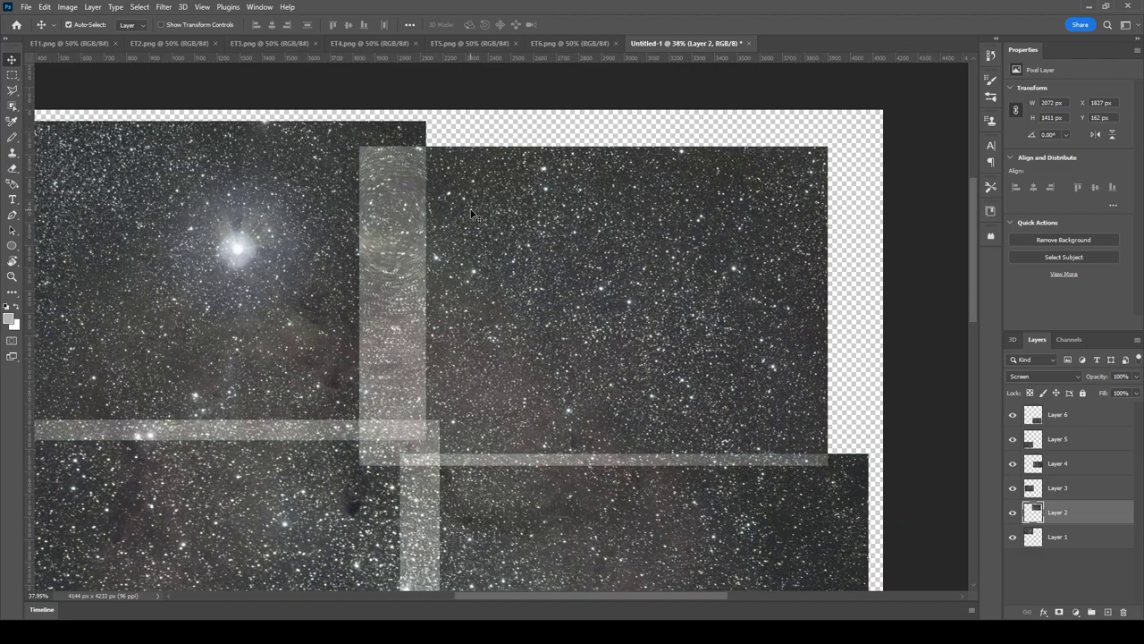
{"action": "key", "text": "Left"}
{"action": "key", "text": "Left"}
{"action": "key", "text": "Left"}
{"action": "key", "text": "Left"}
{"action": "key", "text": "Left"}
{"action": "key", "text": "Left"}
{"action": "key", "text": "Down"}
{"action": "key", "text": "Down"}
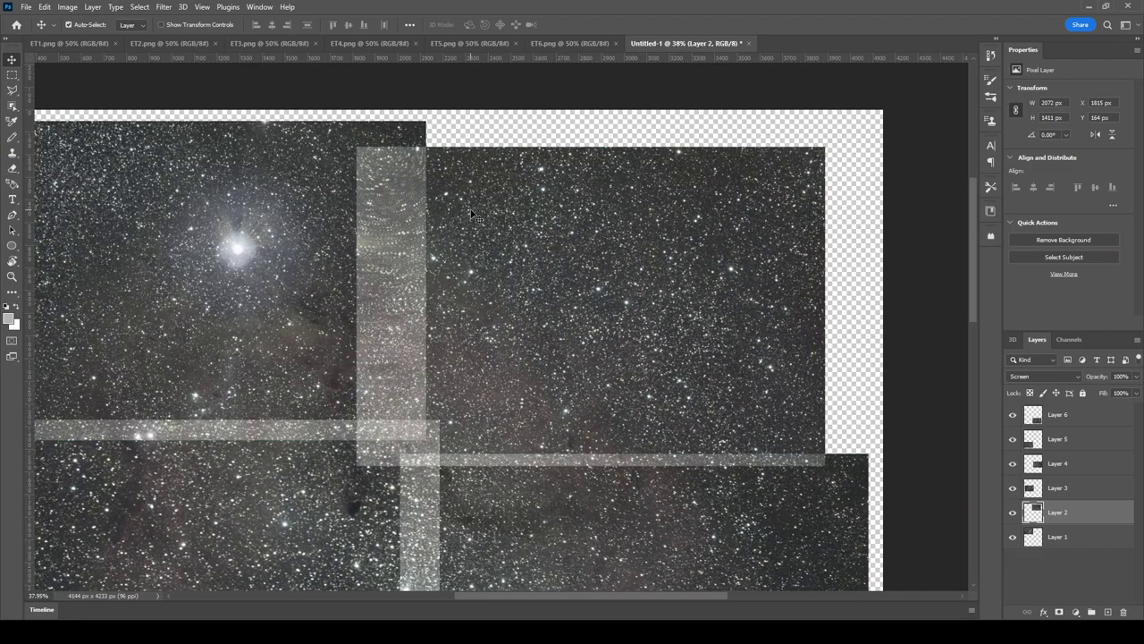
{"action": "key", "text": "Right"}
{"action": "key", "text": "Right"}
{"action": "key", "text": "Up"}
{"action": "key", "text": "Up"}
{"action": "key", "text": "Up"}
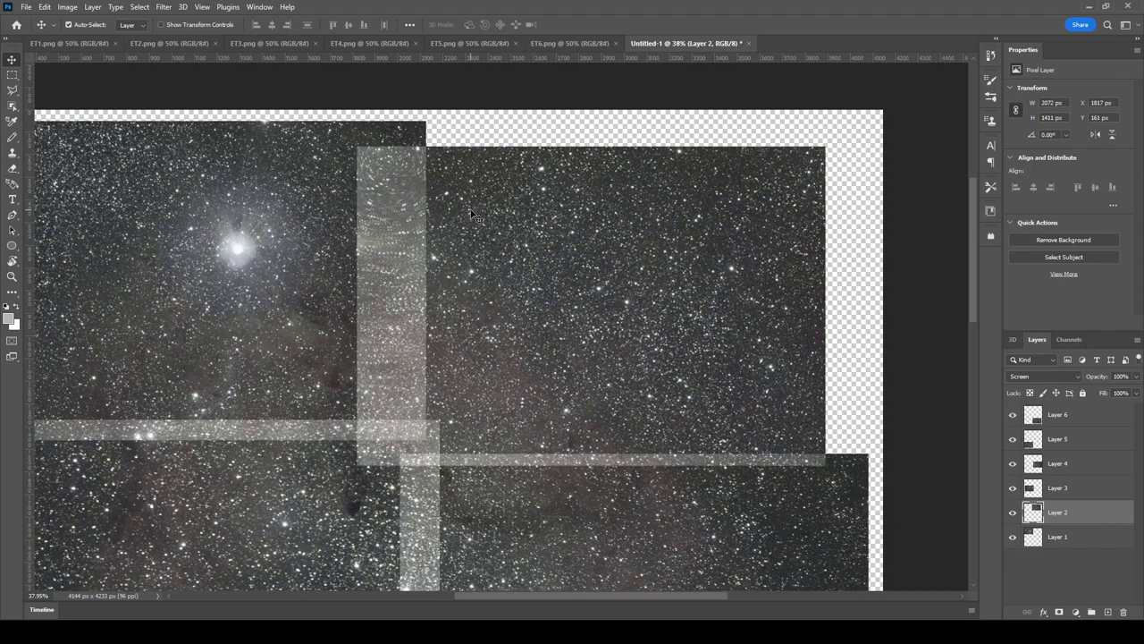
{"action": "scroll", "coordinate": [511, 248], "scroll_direction": "down", "scroll_amount": 5}
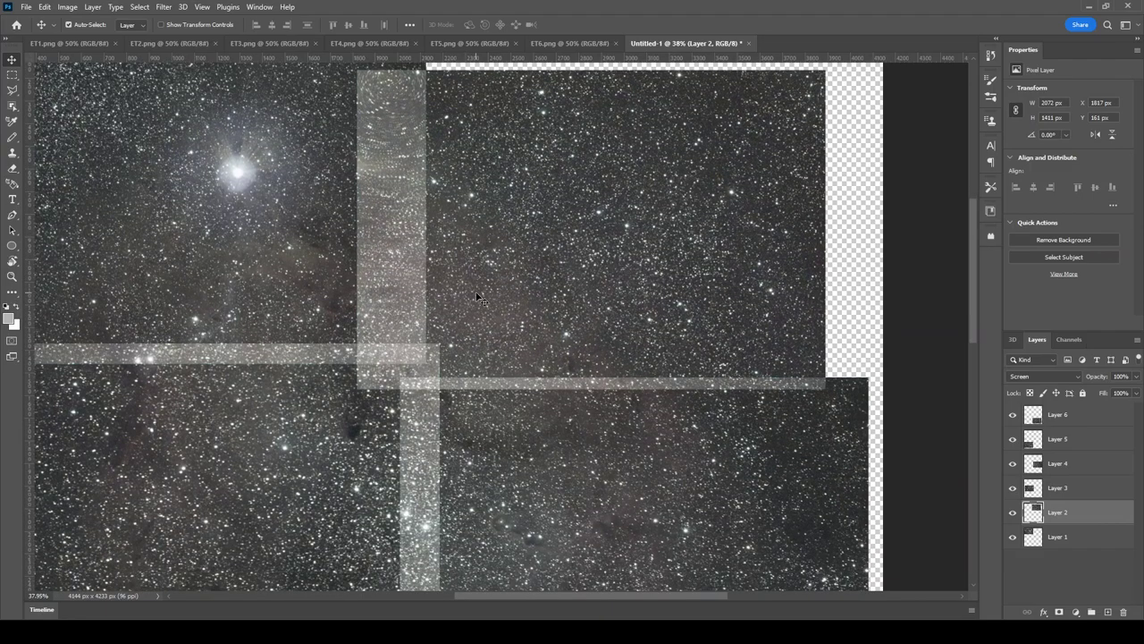
{"action": "scroll", "coordinate": [480, 298], "scroll_direction": "right", "scroll_amount": 2}
{"action": "scroll", "coordinate": [480, 298], "scroll_direction": "left", "scroll_amount": 7}
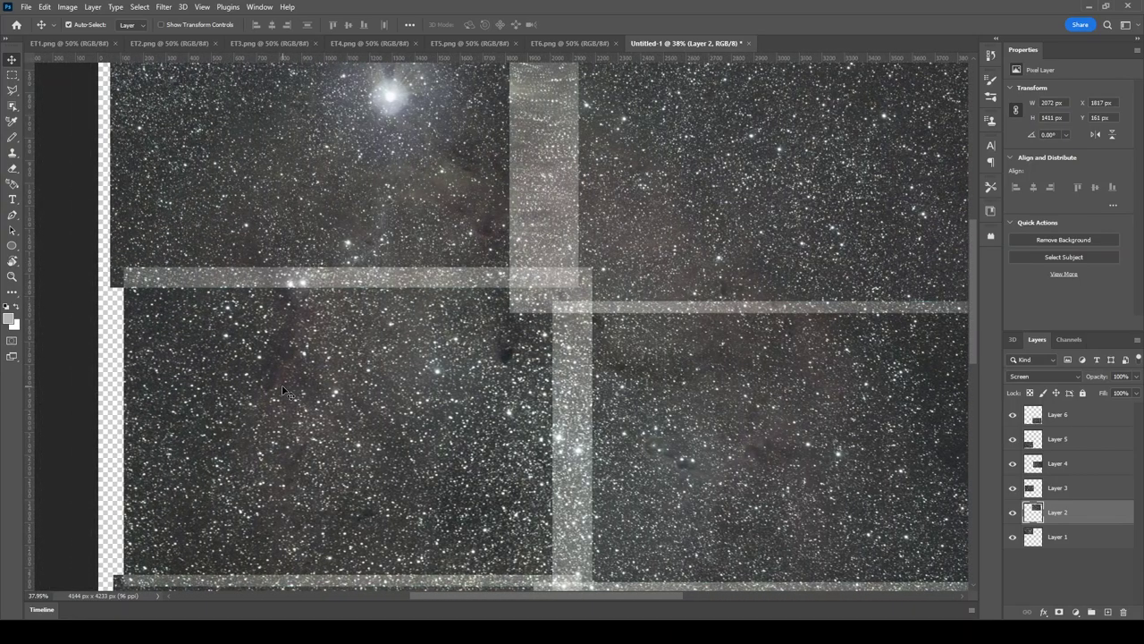
Step: Align the middle-left Layer 3 panel up against the upper-left tile with drags and arrow-key nudges
{"action": "left_click", "coordinate": [396, 393]}
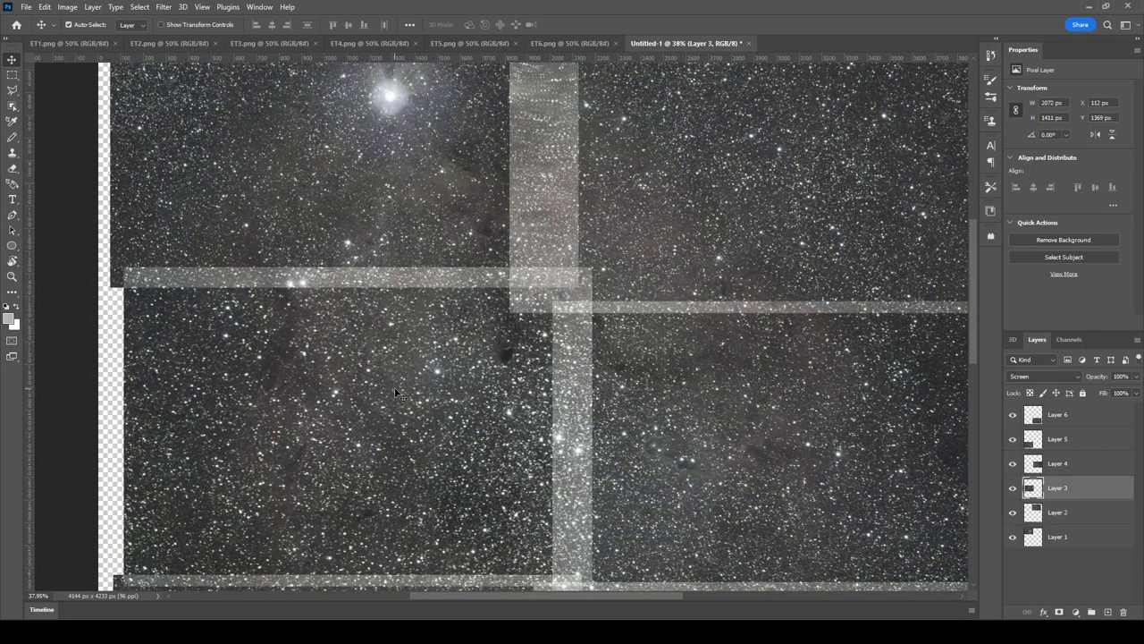
{"action": "left_click_drag", "start_coordinate": [376, 393], "coordinate": [352, 418]}
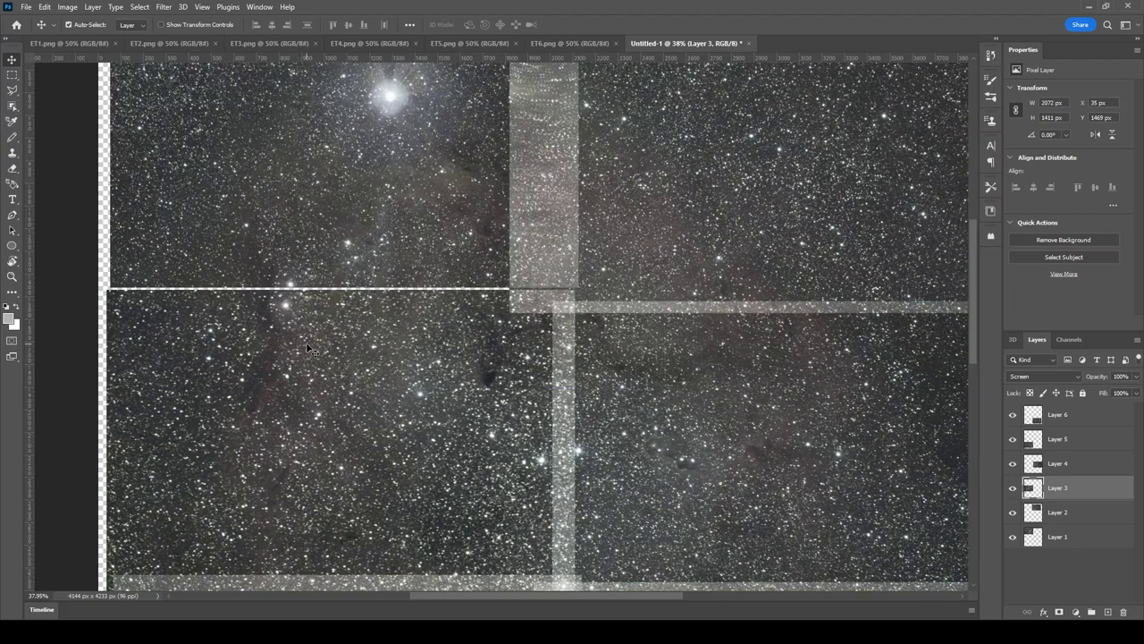
{"action": "left_click_drag", "start_coordinate": [307, 347], "coordinate": [315, 328]}
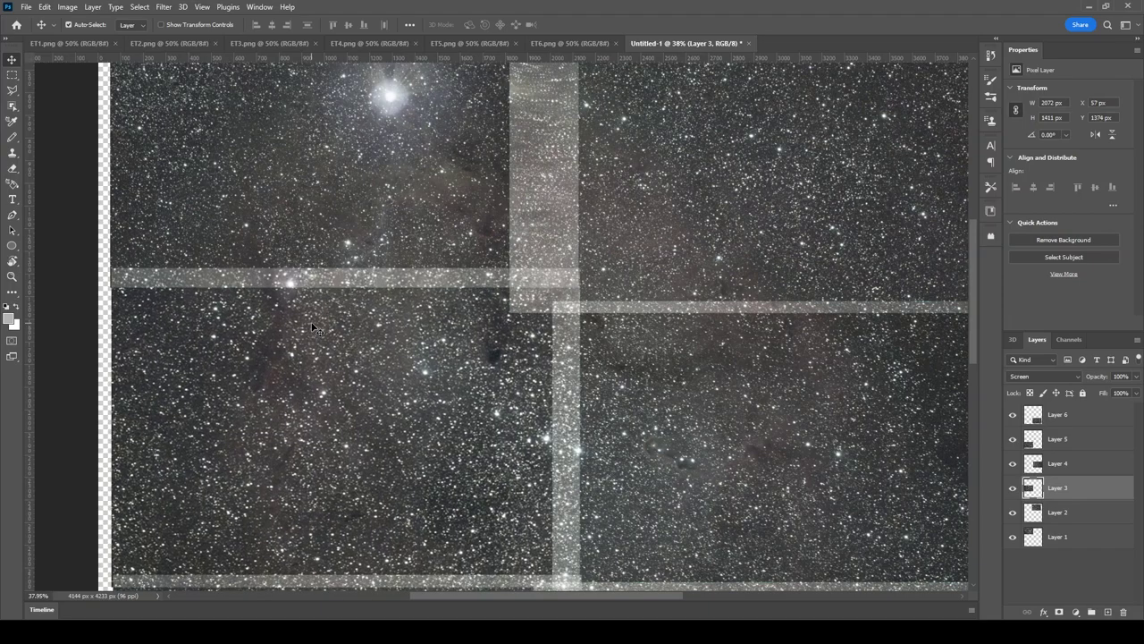
{"action": "key", "text": "Down"}
{"action": "key", "text": "Down"}
{"action": "key", "text": "Left"}
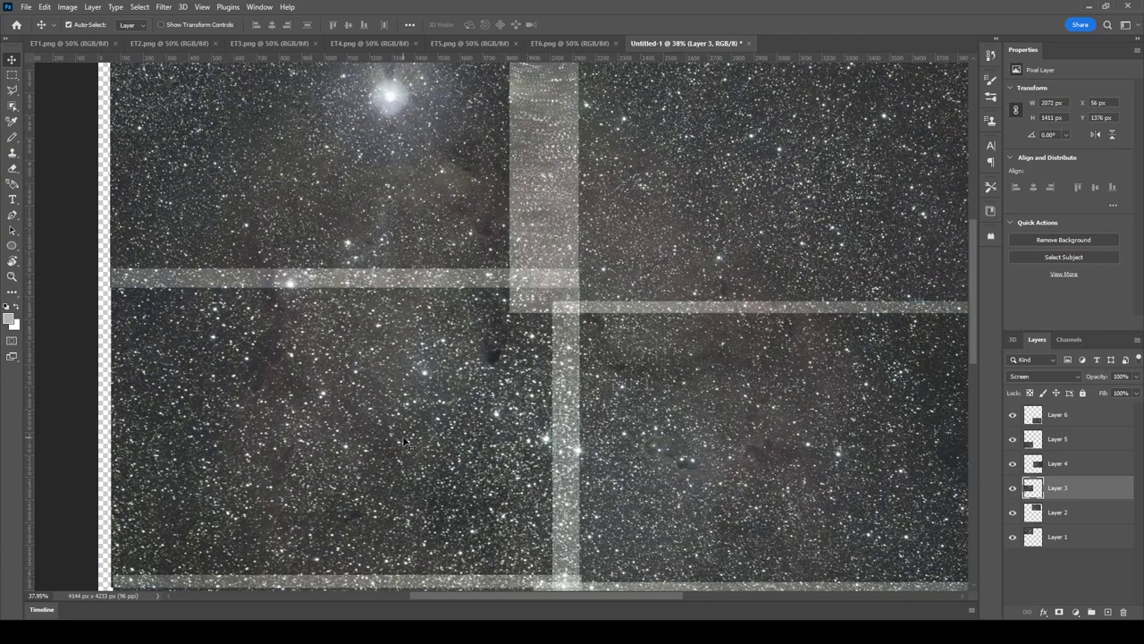
Step: Move the lower-left Layer 5 panel into alignment at X 69 px, Y 2681 px
{"action": "scroll", "coordinate": [404, 442], "scroll_direction": "down", "scroll_amount": 5}
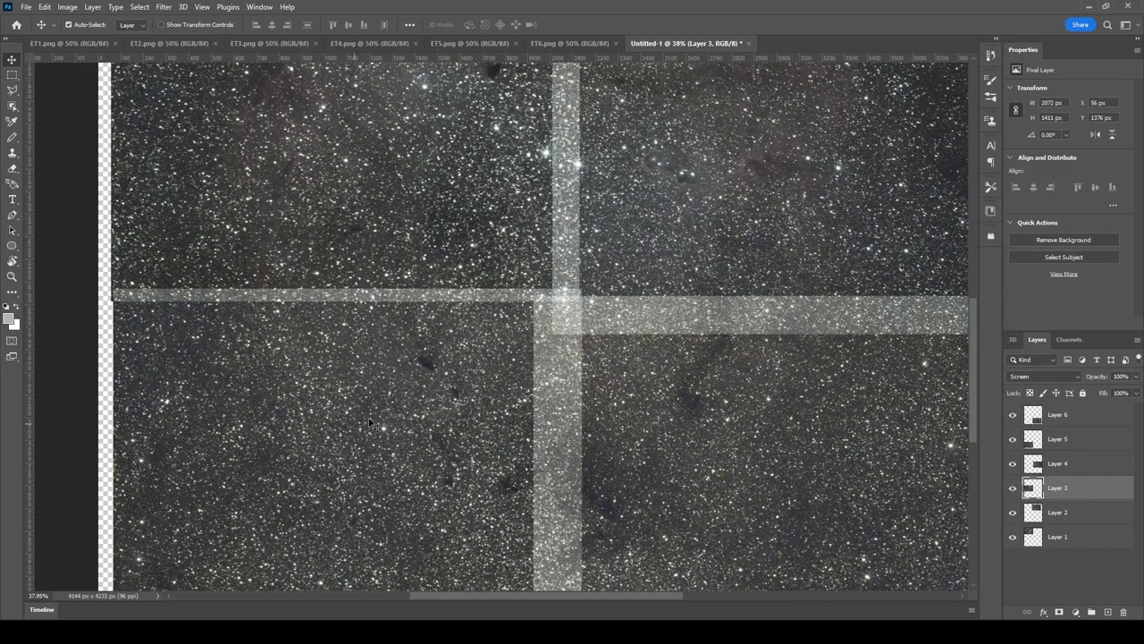
{"action": "mouse_move", "coordinate": [368, 415]}
{"action": "left_mouse_down"}
{"action": "mouse_move", "coordinate": [369, 436]}
{"action": "mouse_move", "coordinate": [360, 431]}
{"action": "mouse_move", "coordinate": [371, 420]}
{"action": "mouse_move", "coordinate": [358, 431]}
{"action": "left_mouse_up"}
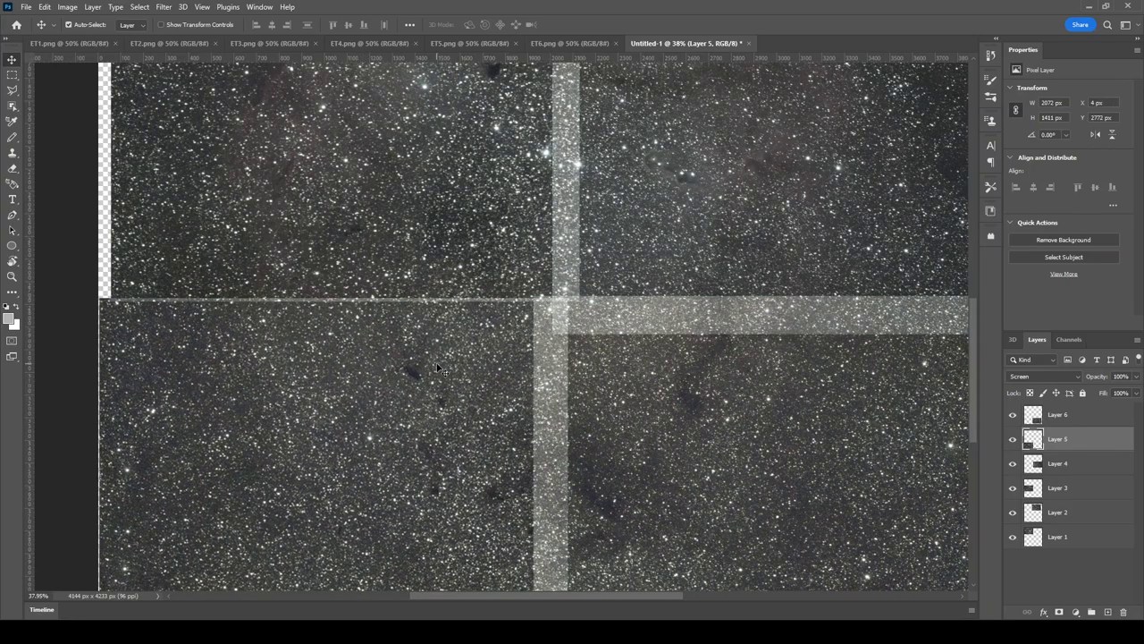
{"action": "left_click_drag", "start_coordinate": [438, 368], "coordinate": [452, 346]}
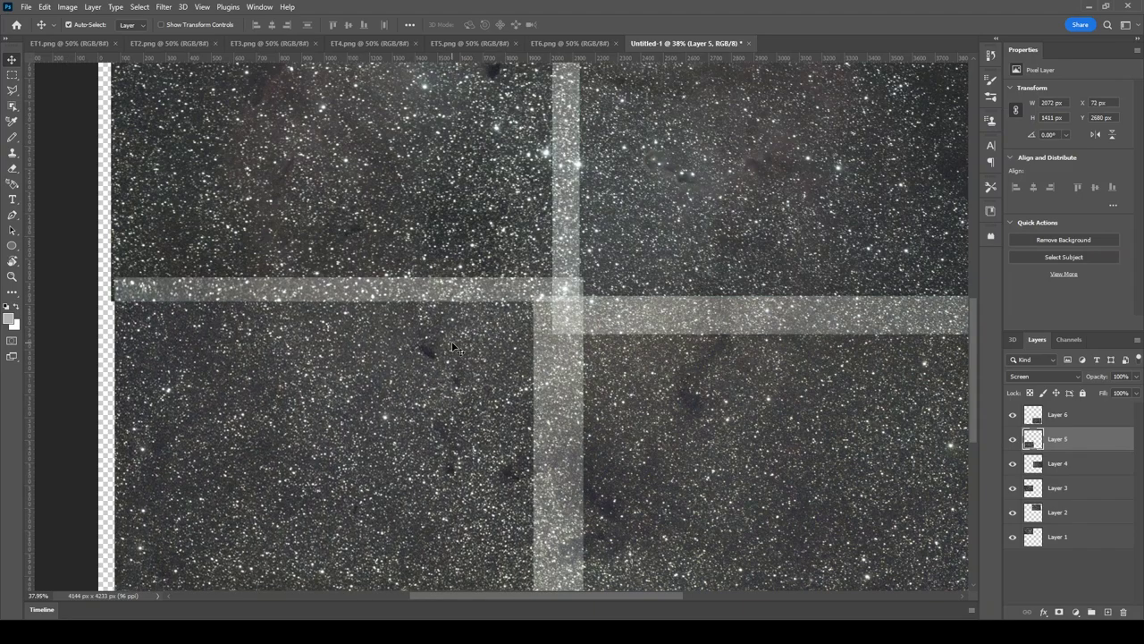
{"action": "key", "text": "Left"}
{"action": "key", "text": "Left"}
{"action": "key", "text": "Left"}
{"action": "key", "text": "Down"}
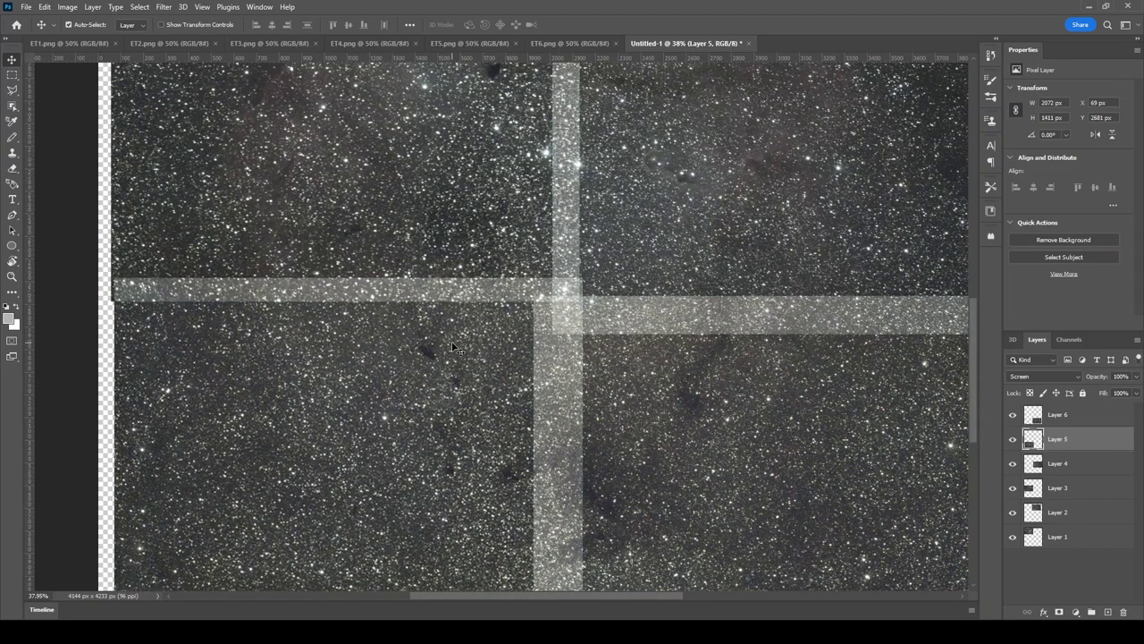
Step: Drag the Layer 2 panel up and to the right
{"action": "scroll", "coordinate": [456, 245], "scroll_direction": "up", "scroll_amount": 3}
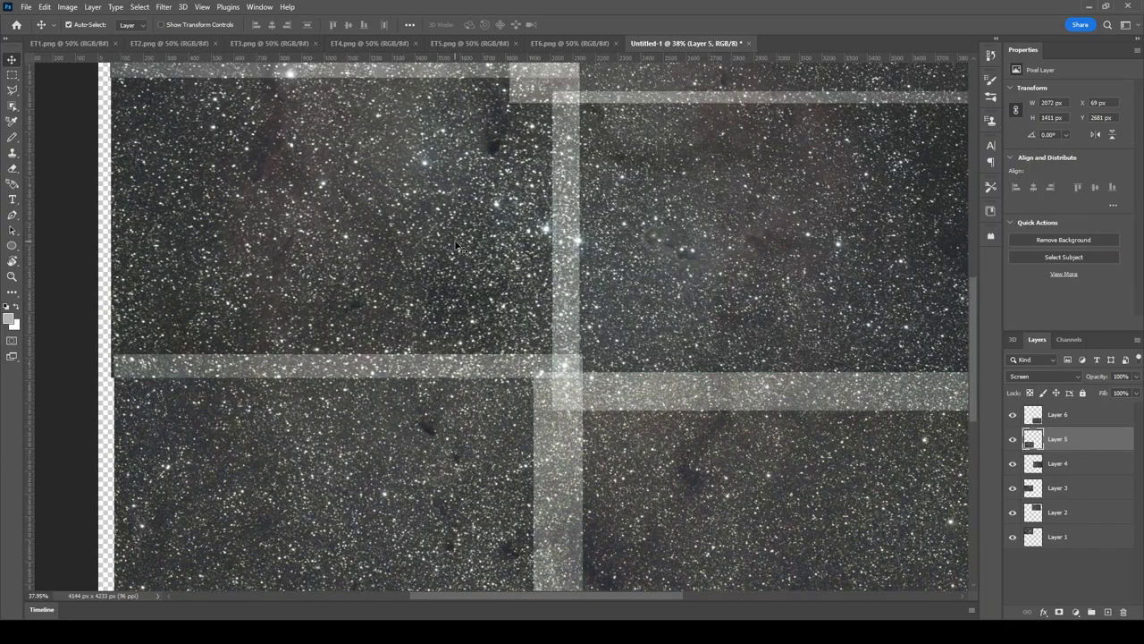
{"action": "scroll", "coordinate": [416, 317], "scroll_direction": "down", "scroll_amount": 2}
{"action": "scroll", "coordinate": [416, 318], "scroll_direction": "down", "scroll_amount": 2}
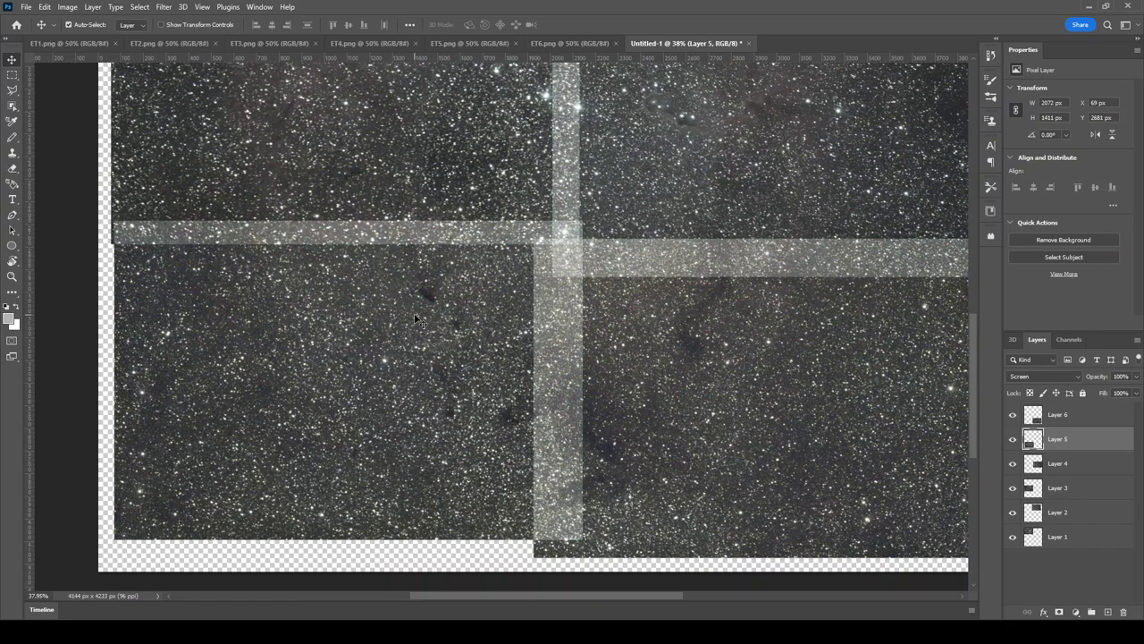
{"action": "scroll", "coordinate": [767, 389], "scroll_direction": "up", "scroll_amount": 18}
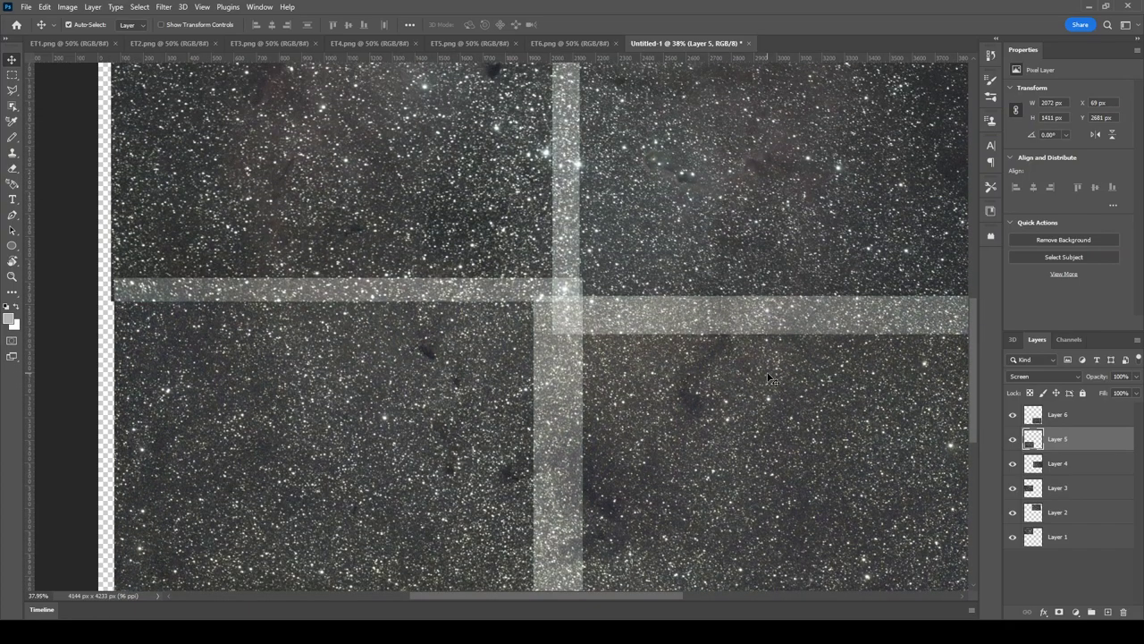
{"action": "scroll", "coordinate": [741, 453], "scroll_direction": "down", "scroll_amount": 3}
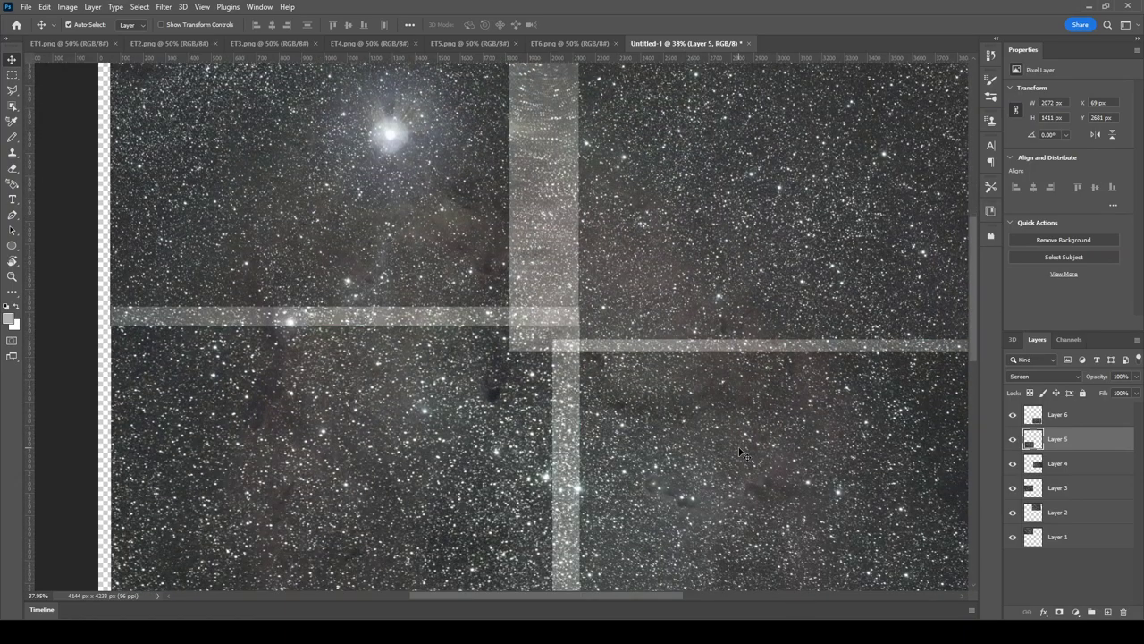
{"action": "scroll", "coordinate": [716, 403], "scroll_direction": "up", "scroll_amount": 3}
{"action": "left_click_drag", "start_coordinate": [682, 382], "coordinate": [756, 323]}
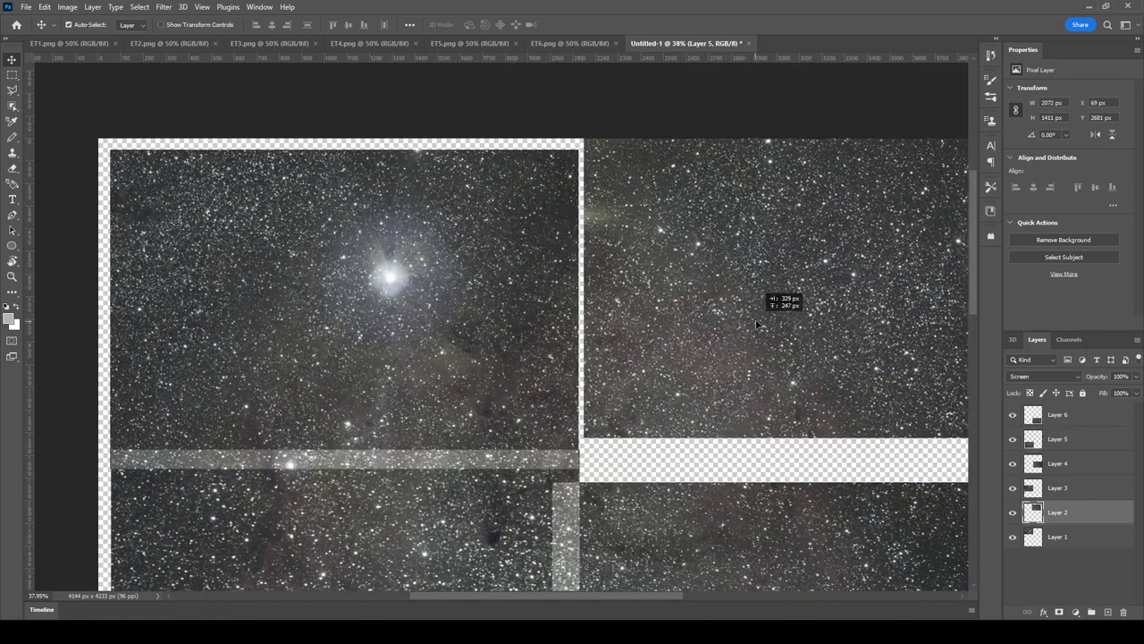
Step: Select the Layer 4 panel and slide it slightly left and up toward the left column
{"action": "scroll", "coordinate": [680, 391], "scroll_direction": "down", "scroll_amount": 10}
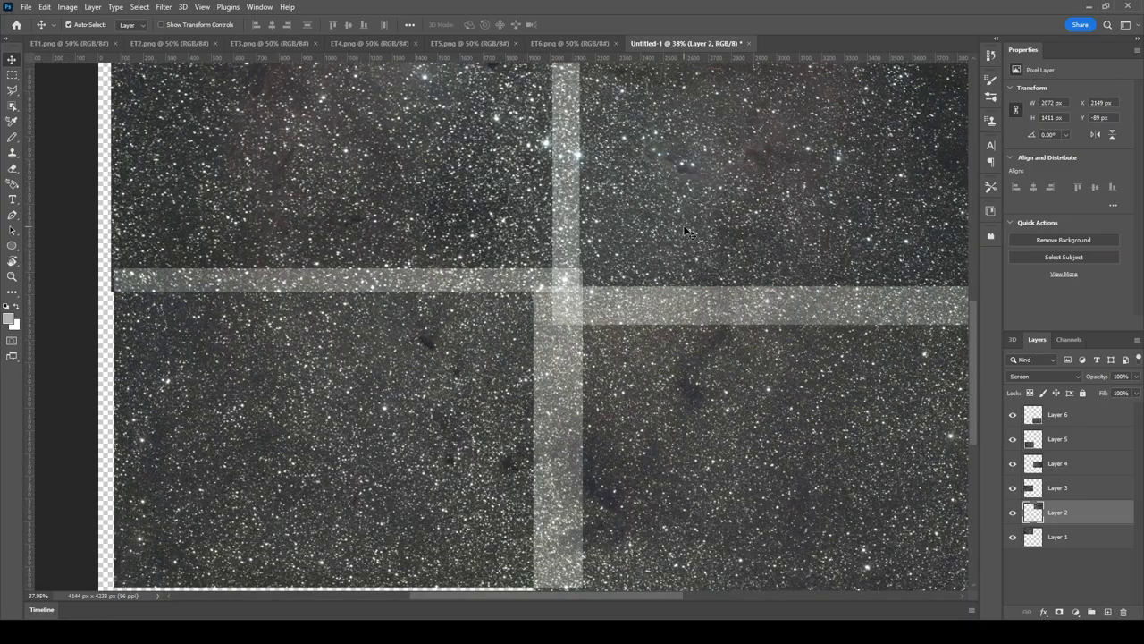
{"action": "scroll", "coordinate": [685, 233], "scroll_direction": "up", "scroll_amount": 3}
{"action": "left_click", "coordinate": [678, 268]}
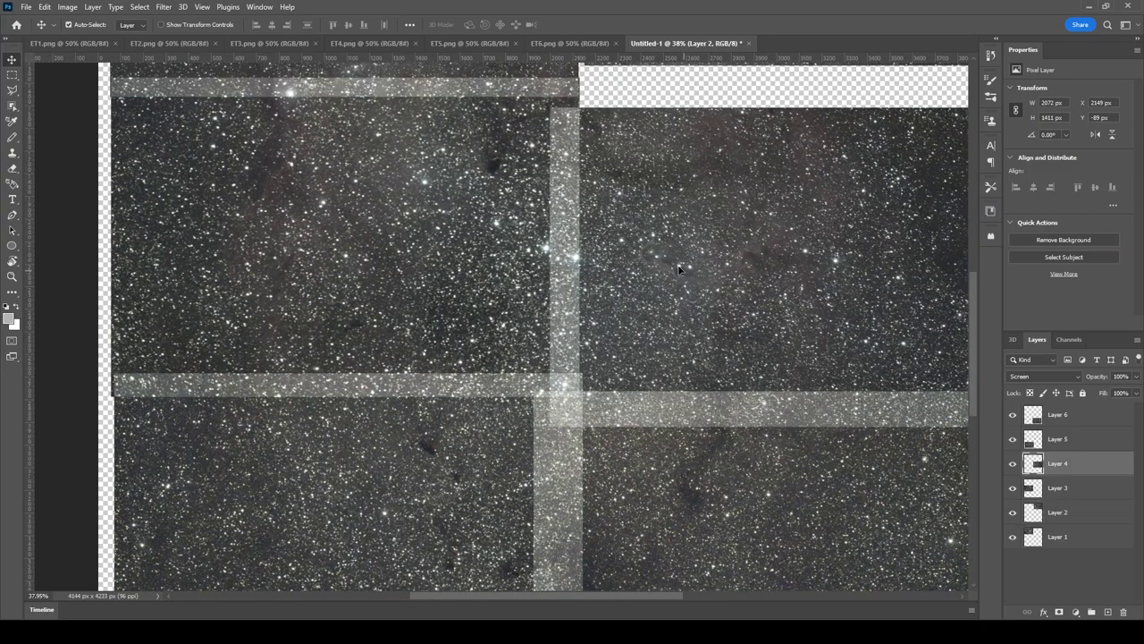
{"action": "left_click_drag", "start_coordinate": [678, 268], "coordinate": [657, 266]}
Step: Nudge Layer 4 one pixel up and one pixel left with the arrow keys
{"action": "key", "text": "Up"}
{"action": "key", "text": "Left"}
{"action": "key", "text": "Left"}
{"action": "key", "text": "Left"}
{"action": "key", "text": "Left"}
{"action": "key", "text": "Left"}
{"action": "key", "text": "Left"}
{"action": "key", "text": "Left"}
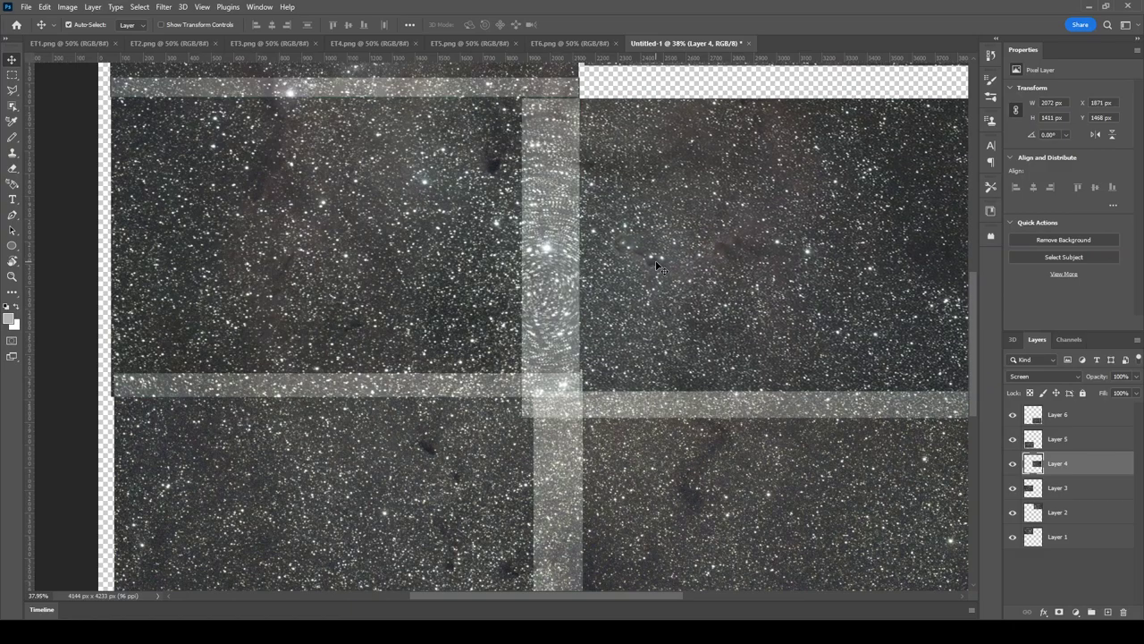
{"action": "scroll", "coordinate": [657, 266], "scroll_direction": "down", "scroll_amount": 5}
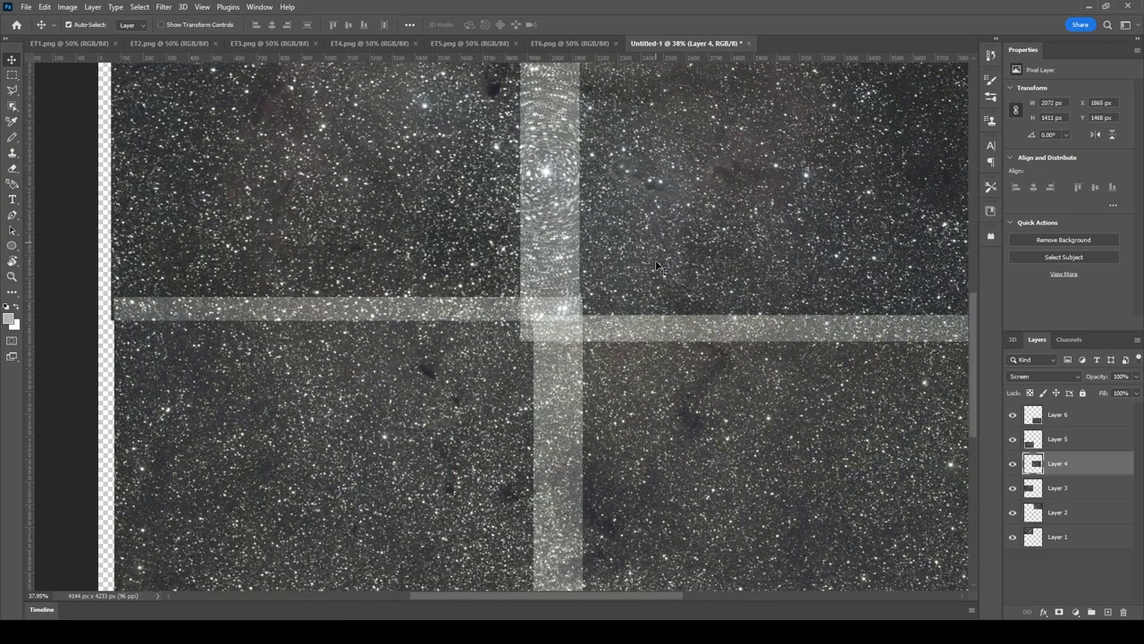
{"action": "scroll", "coordinate": [657, 266], "scroll_direction": "up", "scroll_amount": 2}
{"action": "scroll", "coordinate": [662, 268], "scroll_direction": "down", "scroll_amount": 3}
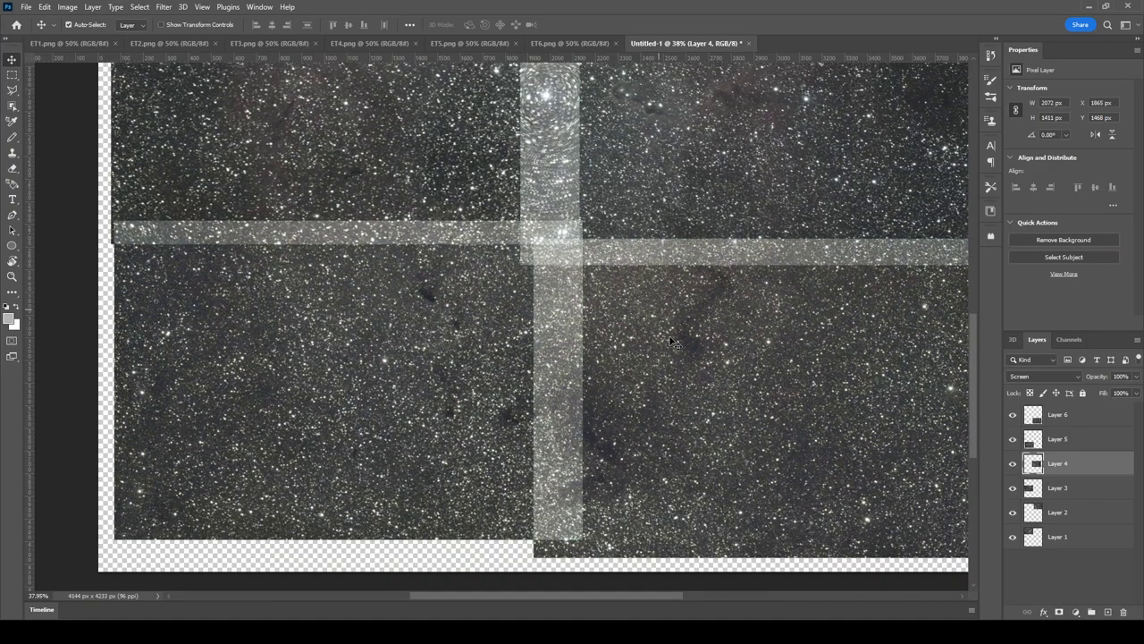
{"action": "scroll", "coordinate": [675, 304], "scroll_direction": "up", "scroll_amount": 11}
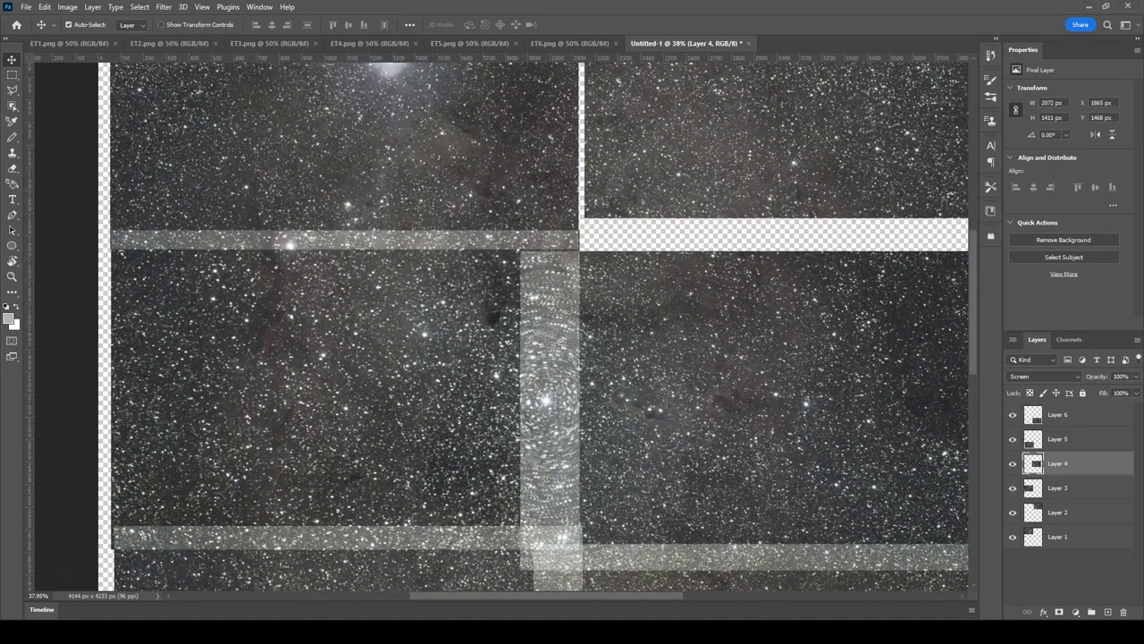
{"action": "scroll", "coordinate": [613, 355], "scroll_direction": "left", "scroll_amount": 2}
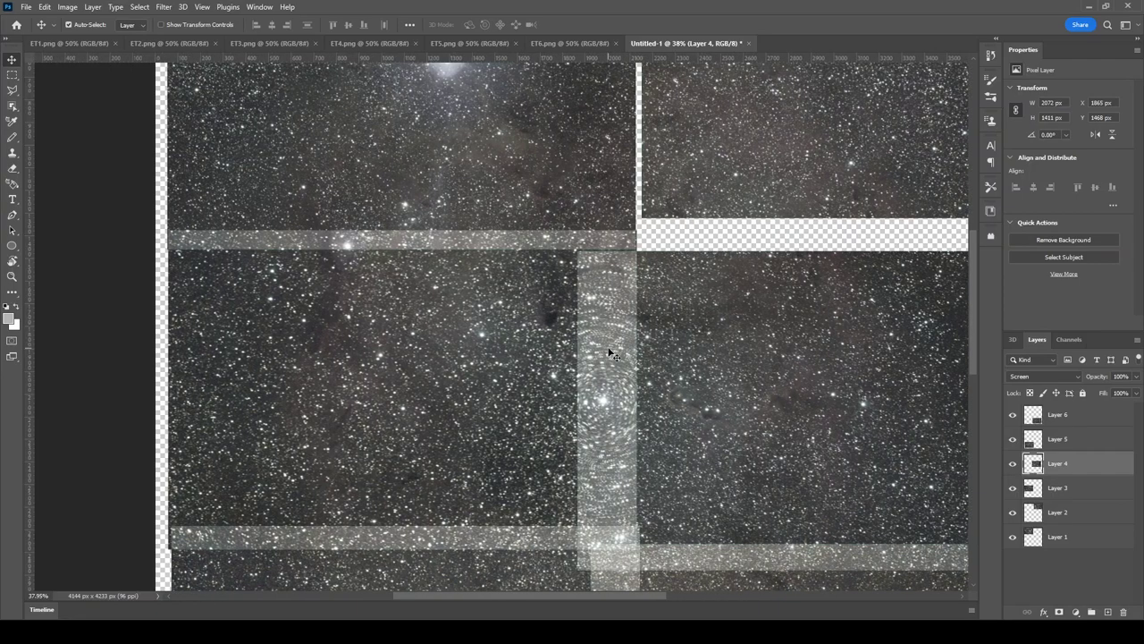
{"action": "scroll", "coordinate": [610, 353], "scroll_direction": "right", "scroll_amount": 4}
{"action": "scroll", "coordinate": [610, 353], "scroll_direction": "right", "scroll_amount": 2}
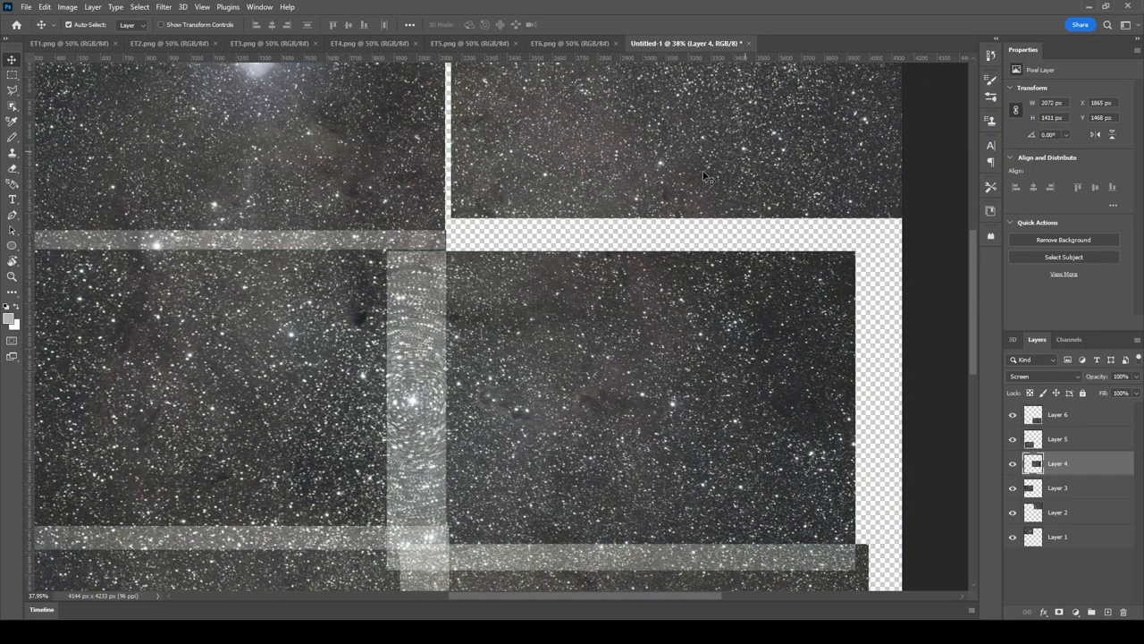
Step: Drag the right-column panels together to close the gaps, leaving Layer 4 at X 2020, Y 1329 px
{"action": "left_click_drag", "start_coordinate": [708, 177], "coordinate": [664, 191]}
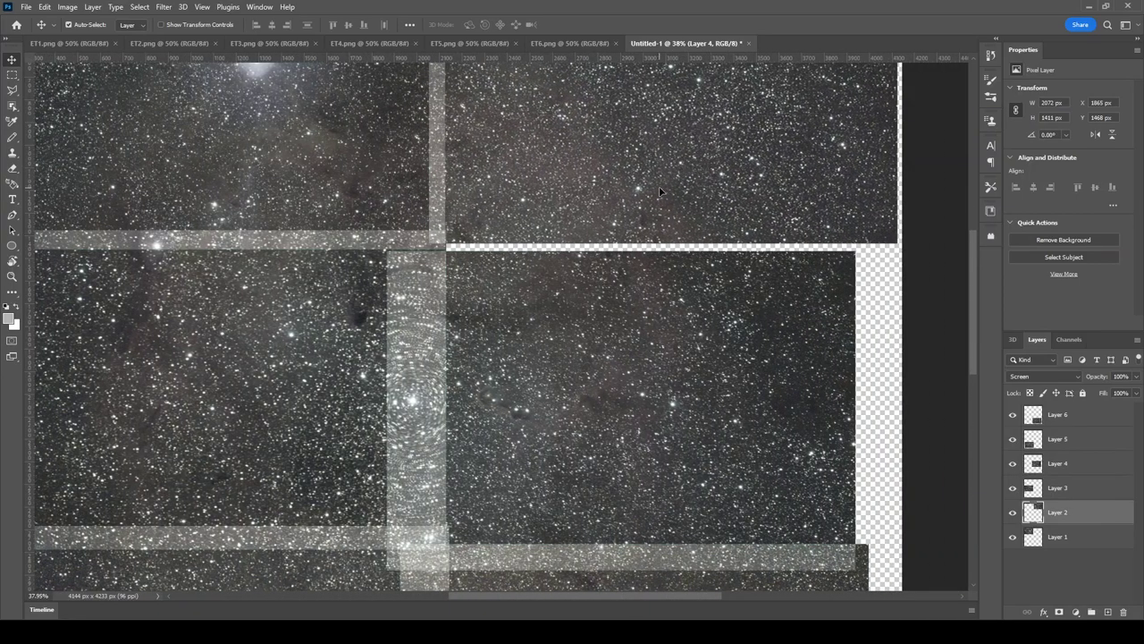
{"action": "left_click_drag", "start_coordinate": [653, 322], "coordinate": [689, 319]}
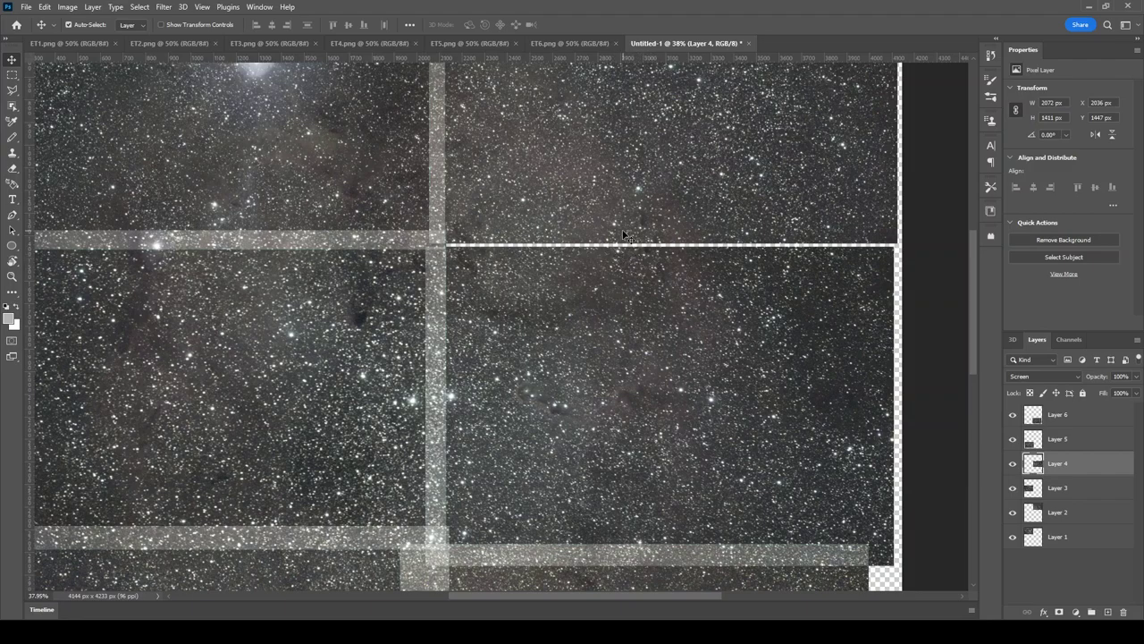
{"action": "left_click_drag", "start_coordinate": [662, 257], "coordinate": [683, 276]}
{"action": "scroll", "coordinate": [682, 279], "scroll_direction": "down", "scroll_amount": 10}
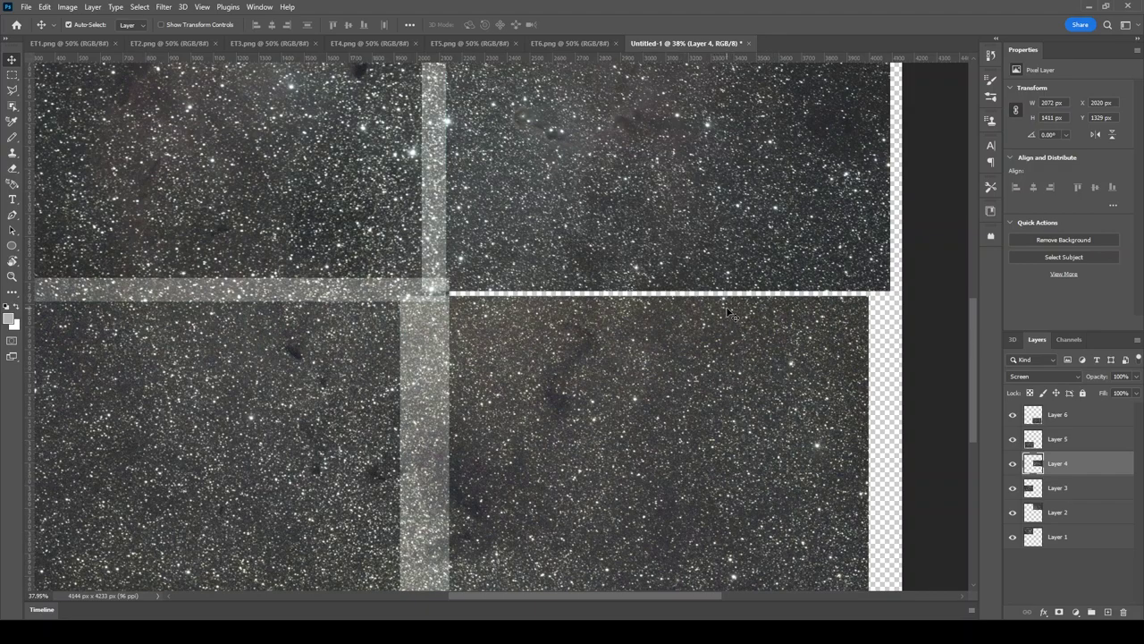
{"action": "left_click_drag", "start_coordinate": [713, 364], "coordinate": [717, 332]}
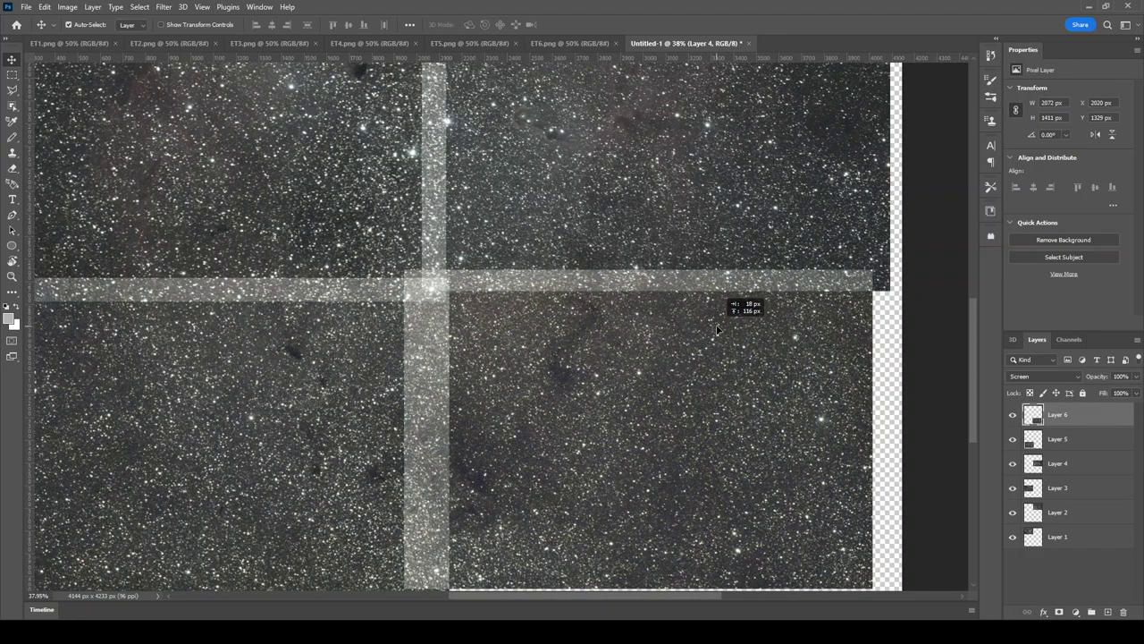
{"action": "left_click_drag", "start_coordinate": [717, 330], "coordinate": [720, 331]}
{"action": "scroll", "coordinate": [580, 374], "scroll_direction": "down", "scroll_amount": 2}
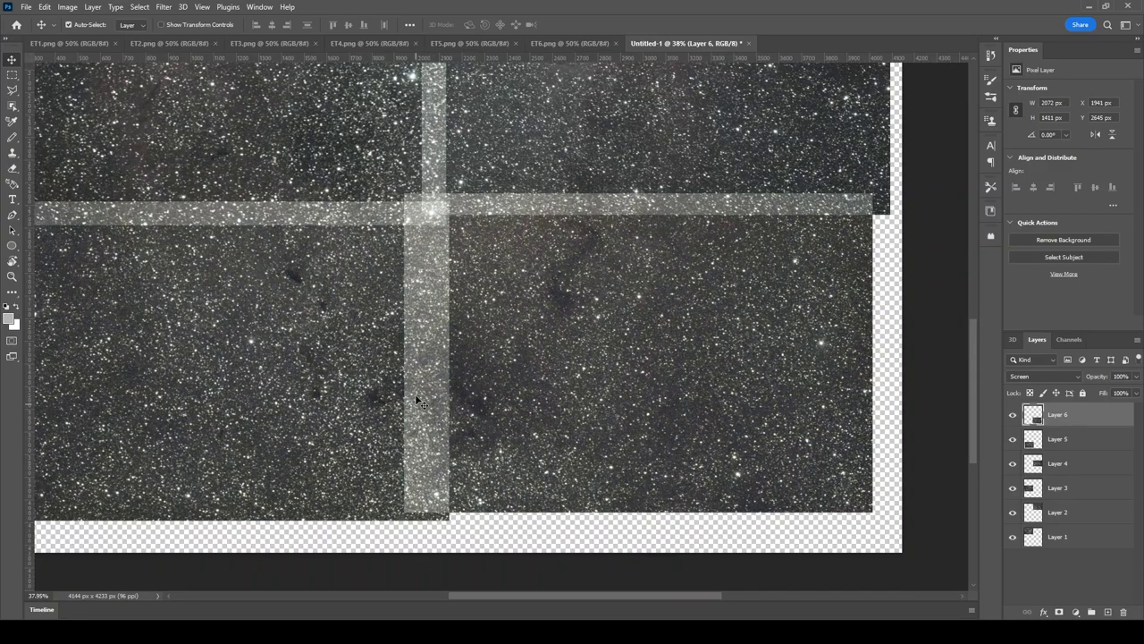
{"action": "scroll", "coordinate": [422, 360], "scroll_direction": "up", "scroll_amount": 4}
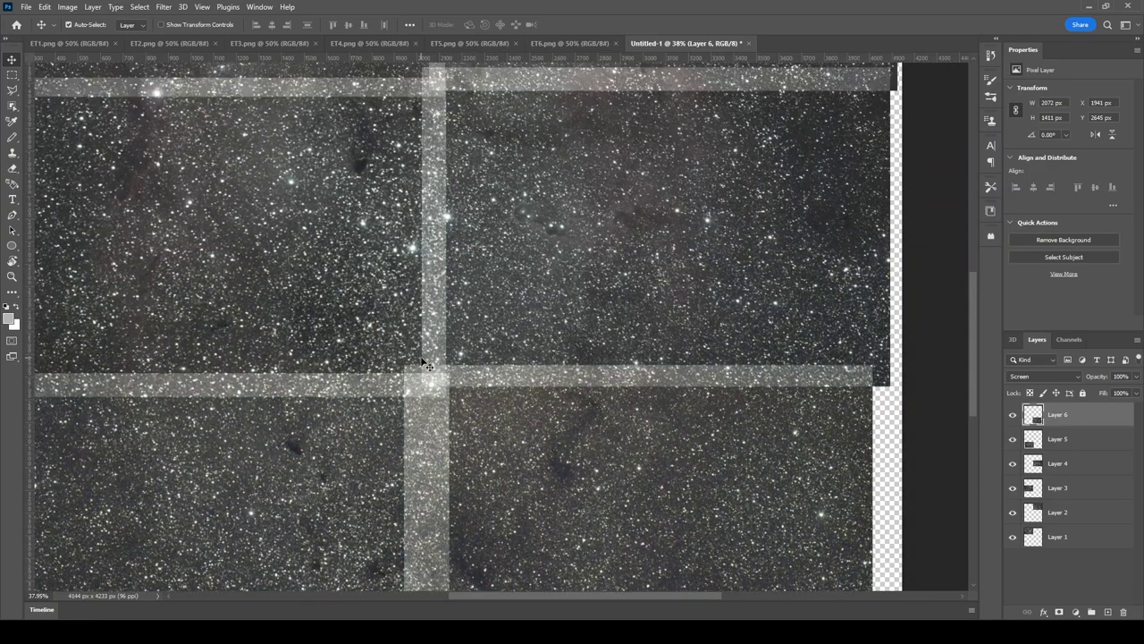
{"action": "scroll", "coordinate": [435, 281], "scroll_direction": "up", "scroll_amount": 8}
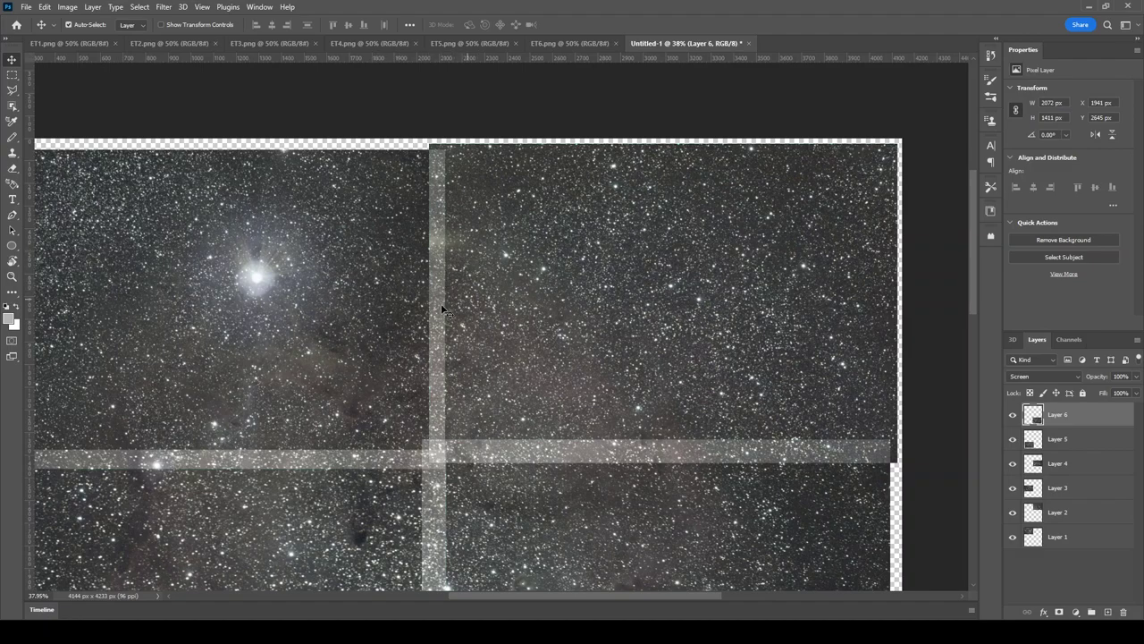
{"action": "scroll", "coordinate": [447, 388], "scroll_direction": "down", "scroll_amount": 2}
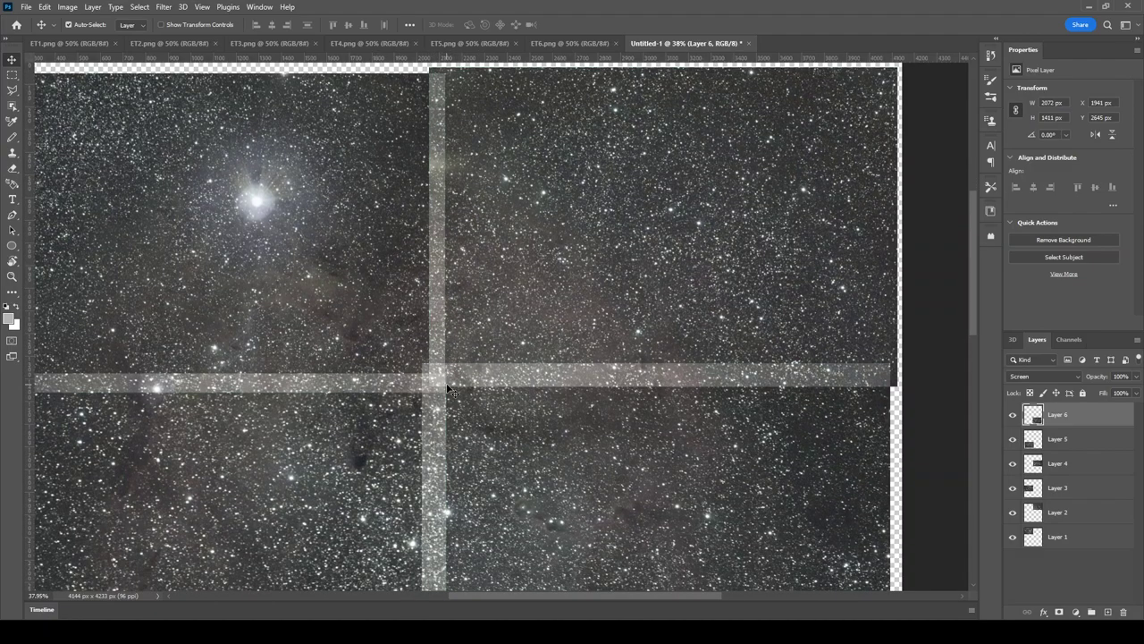
{"action": "scroll", "coordinate": [373, 387], "scroll_direction": "down", "scroll_amount": 3}
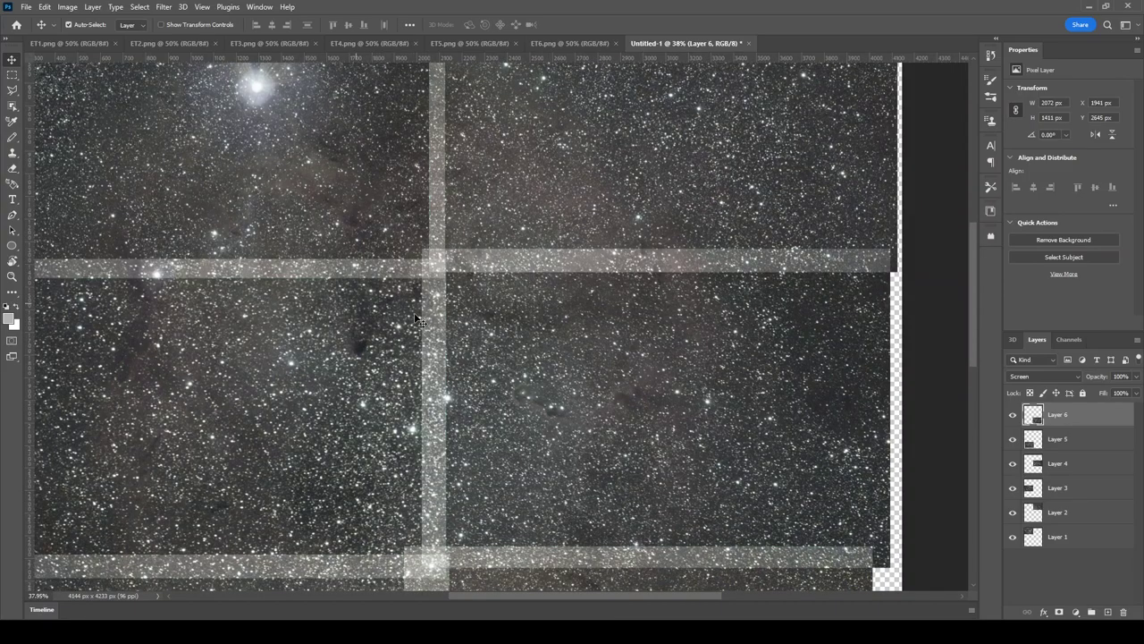
{"action": "scroll", "coordinate": [461, 324], "scroll_direction": "down", "scroll_amount": 8}
{"action": "scroll", "coordinate": [461, 324], "scroll_direction": "right", "scroll_amount": 1}
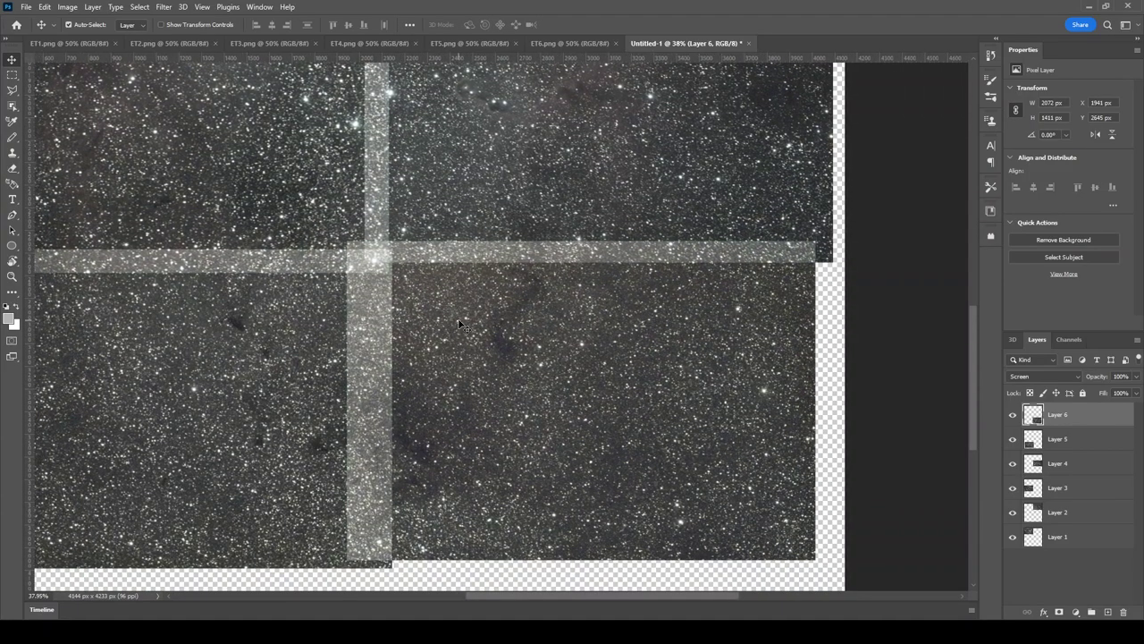
{"action": "scroll", "coordinate": [460, 325], "scroll_direction": "left", "scroll_amount": 4}
{"action": "scroll", "coordinate": [460, 325], "scroll_direction": "up", "scroll_amount": 4}
{"action": "scroll", "coordinate": [460, 325], "scroll_direction": "up", "scroll_amount": 7}
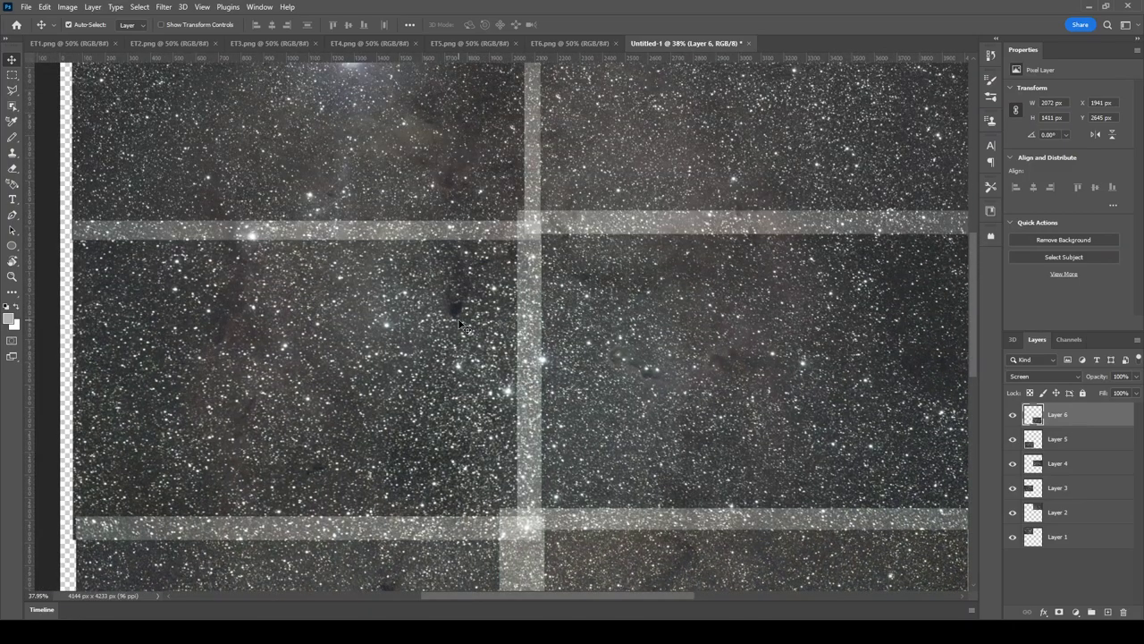
{"action": "scroll", "coordinate": [461, 324], "scroll_direction": "left", "scroll_amount": 1}
{"action": "scroll", "coordinate": [461, 325], "scroll_direction": "right", "scroll_amount": 1}
{"action": "scroll", "coordinate": [460, 325], "scroll_direction": "right", "scroll_amount": 1}
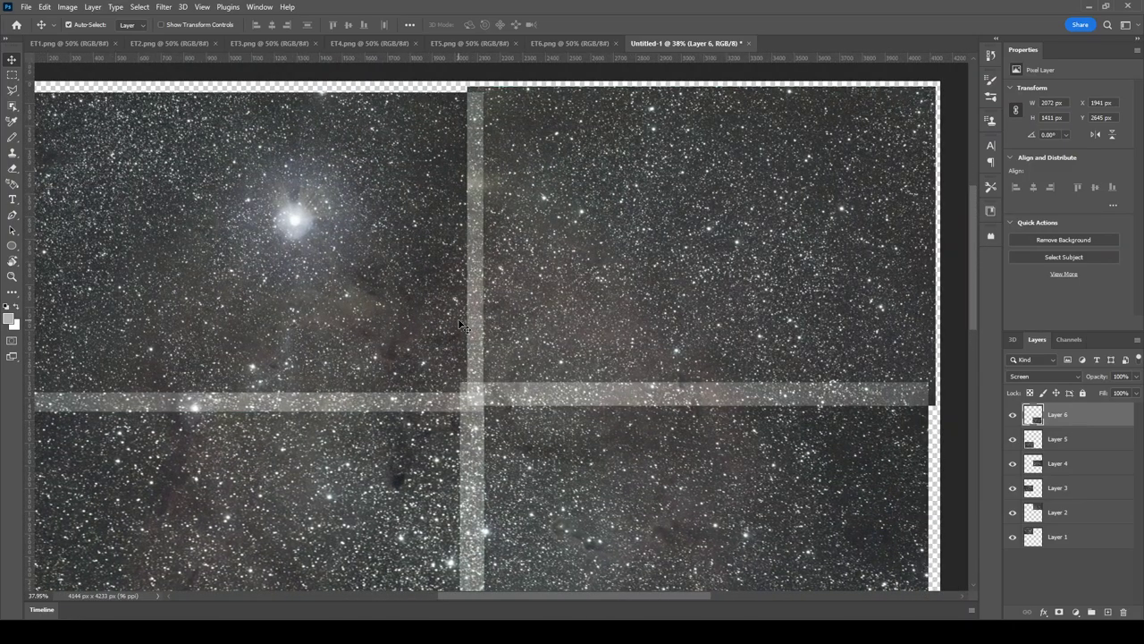
{"action": "scroll", "coordinate": [460, 325], "scroll_direction": "down", "scroll_amount": 2}
{"action": "scroll", "coordinate": [460, 324], "scroll_direction": "left", "scroll_amount": 1}
{"action": "scroll", "coordinate": [461, 324], "scroll_direction": "up", "scroll_amount": 1}
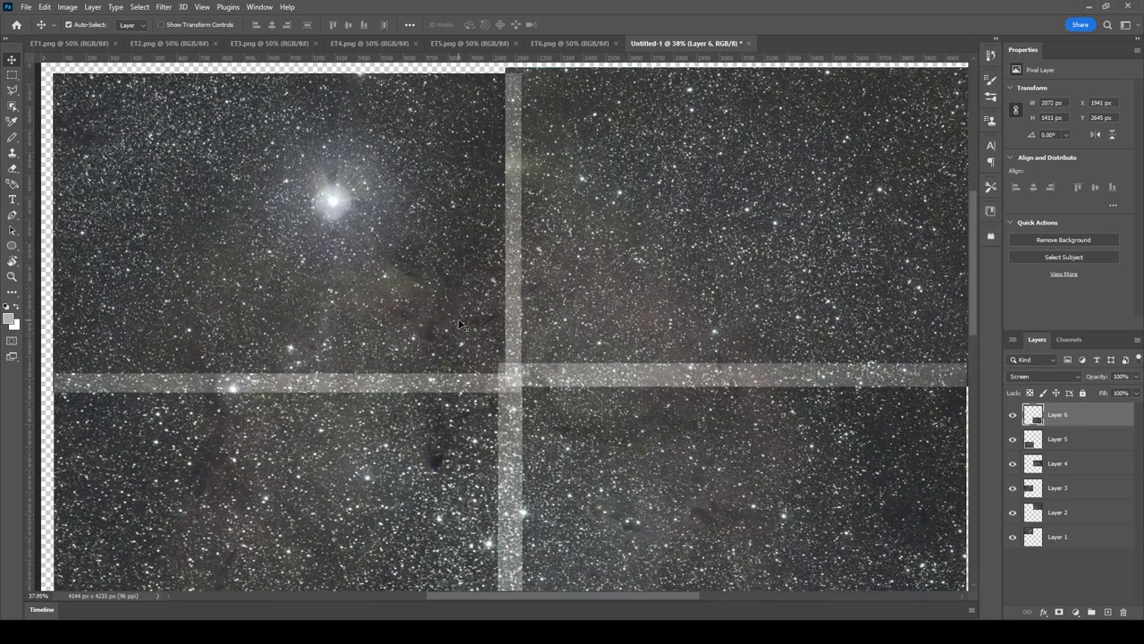
{"action": "scroll", "coordinate": [461, 324], "scroll_direction": "down", "scroll_amount": 7}
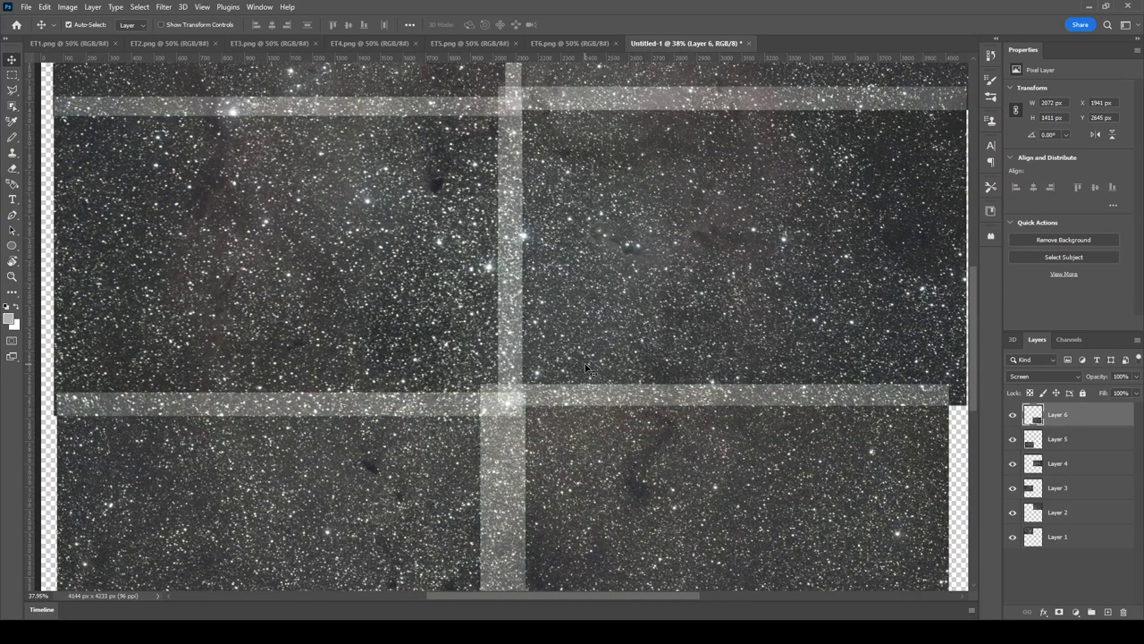
Step: Zoom in and nudge Layer 6 one pixel right to line up its stars
{"action": "scroll", "coordinate": [646, 409], "scroll_direction": "up", "scroll_amount": 5}
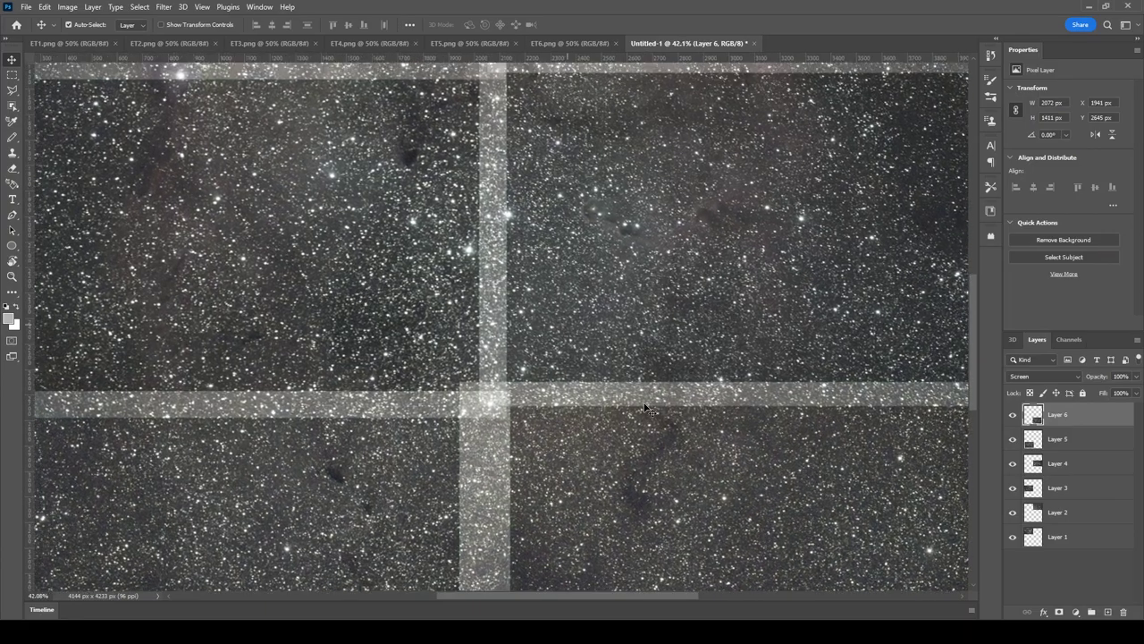
{"action": "scroll", "coordinate": [645, 408], "scroll_direction": "up", "scroll_amount": 1}
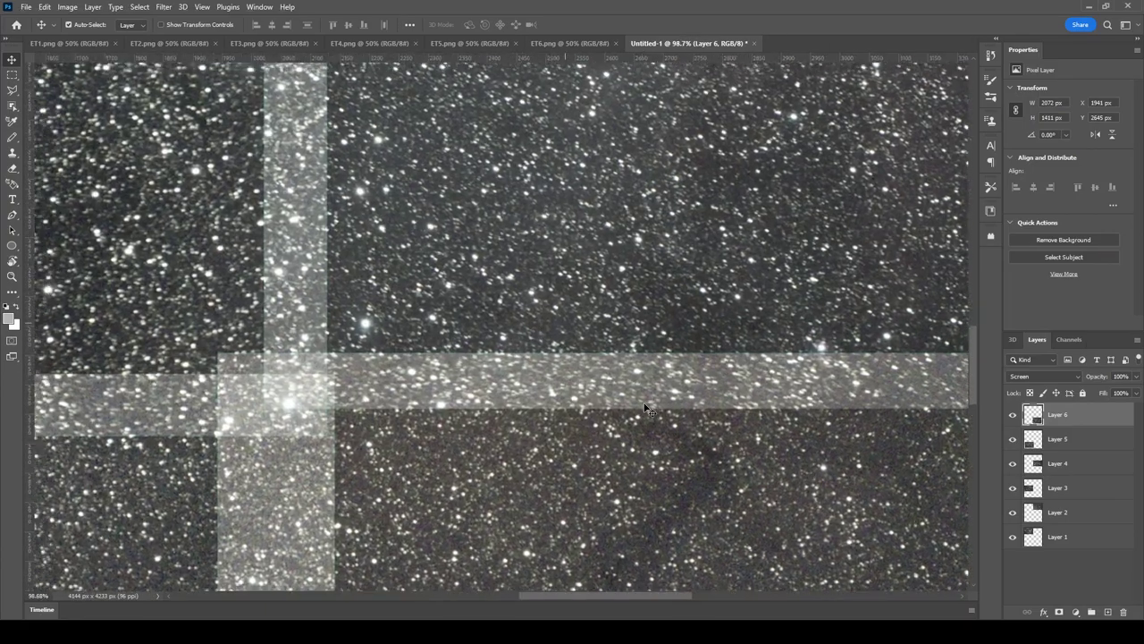
{"action": "key", "text": "Right"}
{"action": "key", "text": "Right"}
{"action": "key", "text": "Right"}
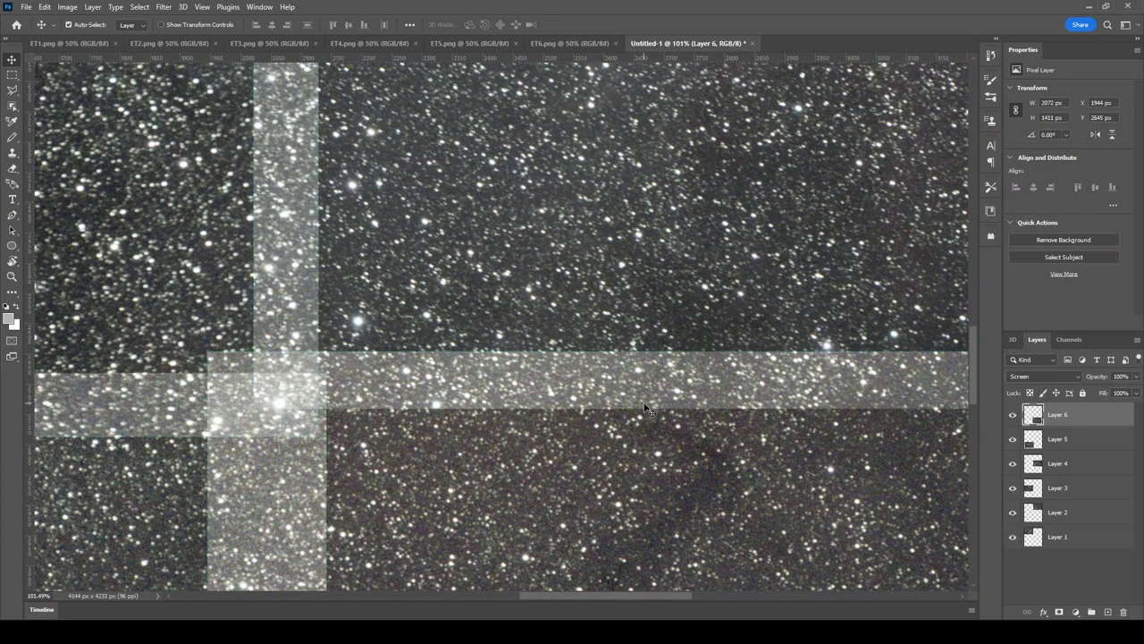
{"action": "scroll", "coordinate": [646, 409], "scroll_direction": "right", "scroll_amount": 2}
{"action": "scroll", "coordinate": [646, 409], "scroll_direction": "left", "scroll_amount": 5}
{"action": "scroll", "coordinate": [645, 409], "scroll_direction": "down", "scroll_amount": 3}
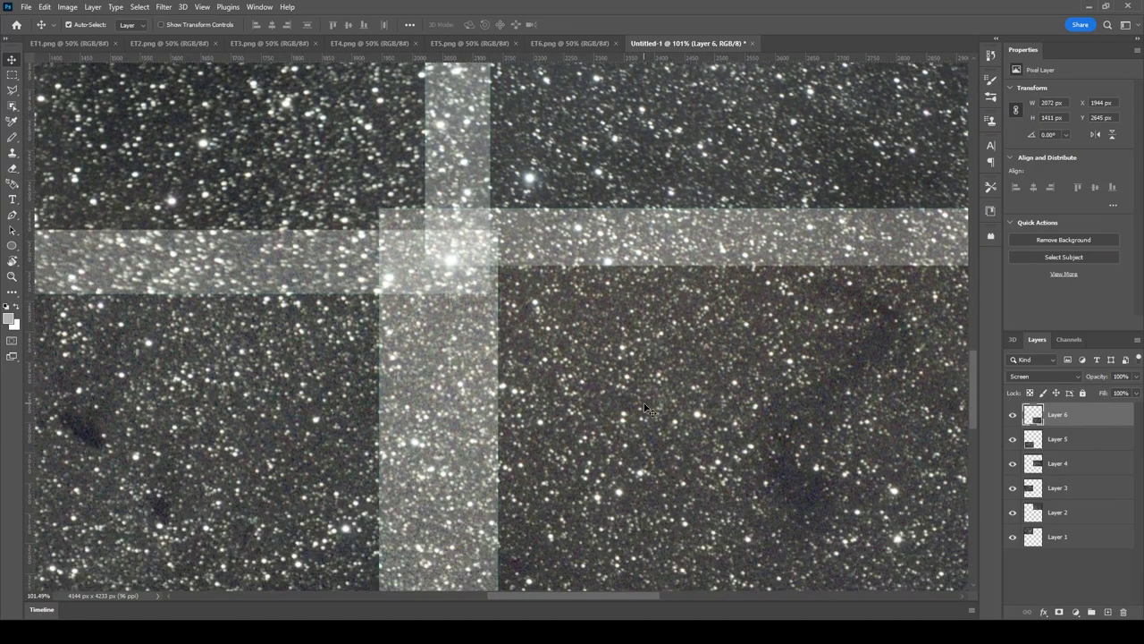
{"action": "scroll", "coordinate": [645, 409], "scroll_direction": "left", "scroll_amount": 4}
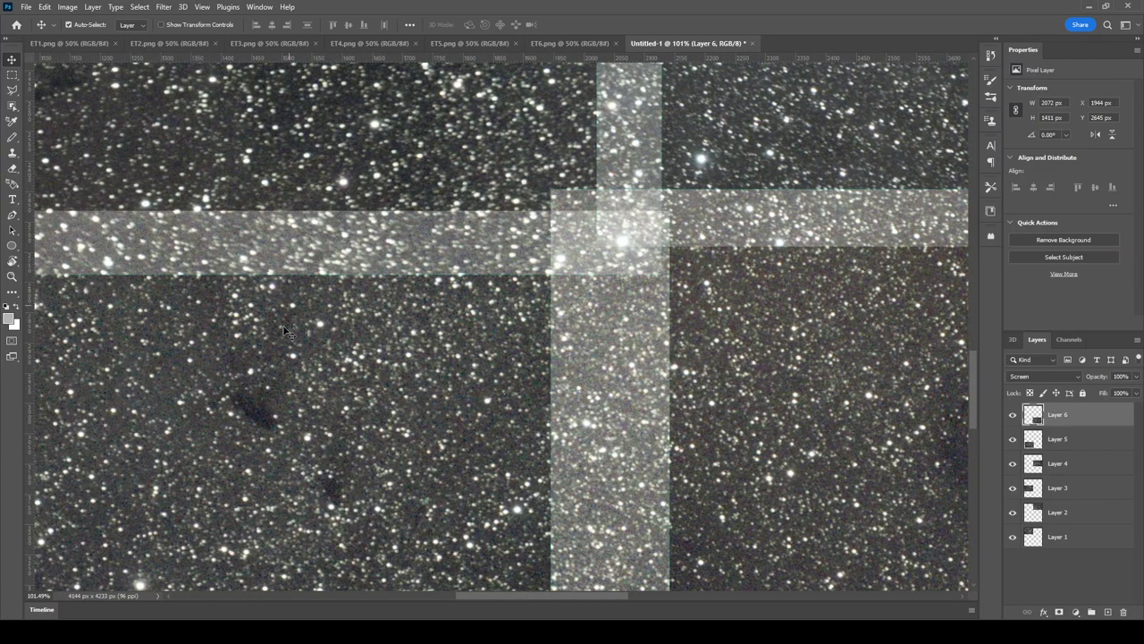
Step: Select Layer 5 and fine-tune it with arrow nudges to X 72, Y 2682 px
{"action": "left_click", "coordinate": [281, 340]}
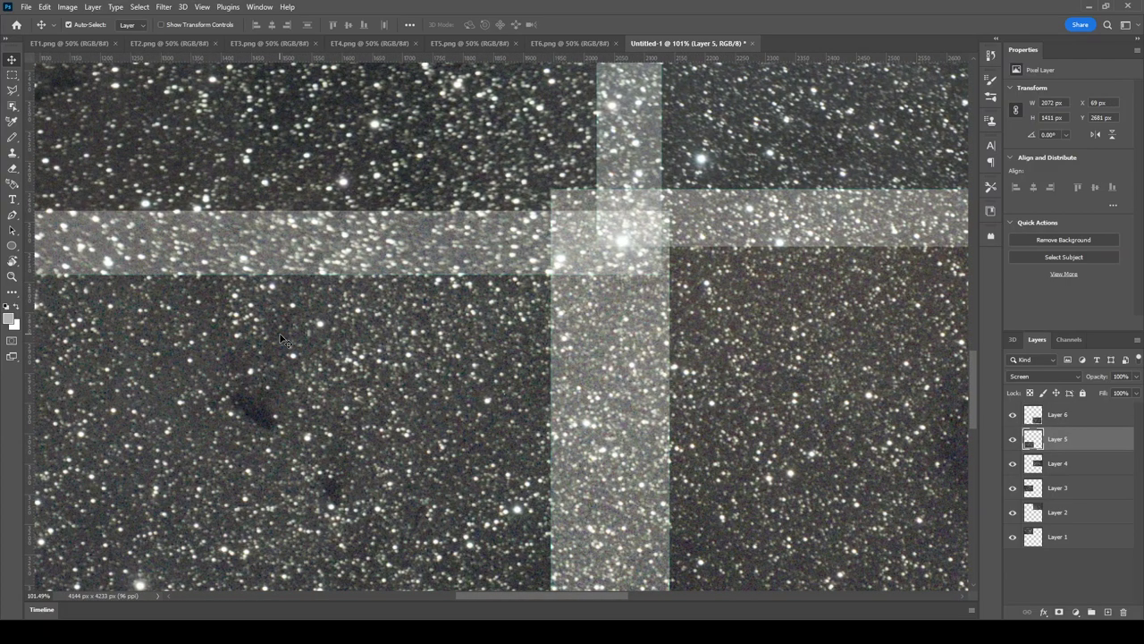
{"action": "key", "text": "Right"}
{"action": "key", "text": "Right"}
{"action": "key", "text": "Right"}
{"action": "key", "text": "Right"}
{"action": "key", "text": "Right"}
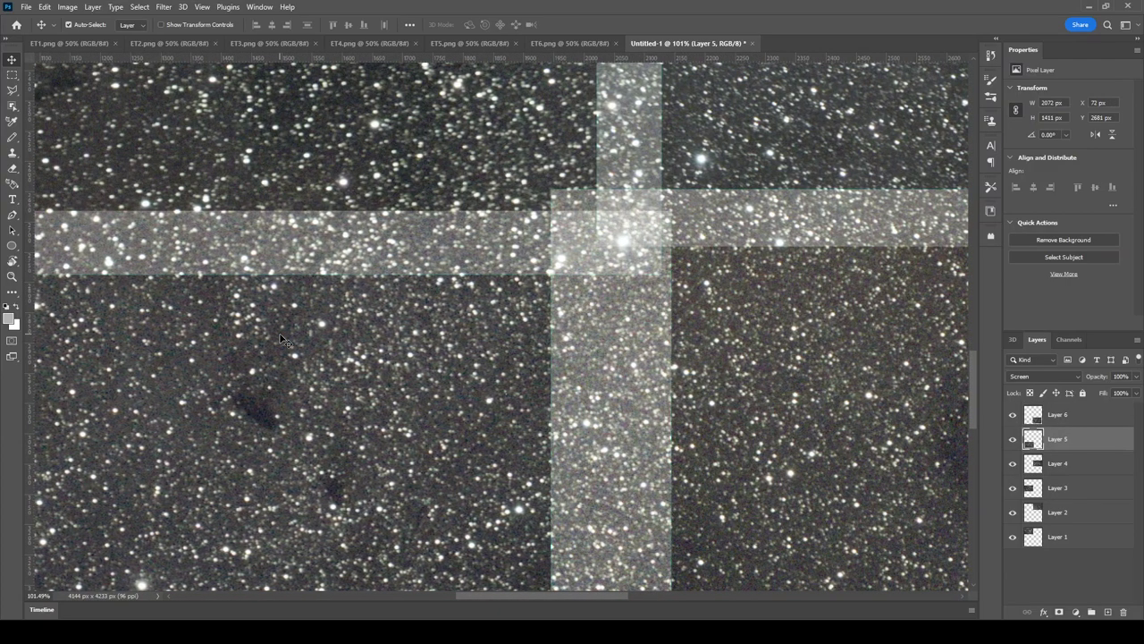
{"action": "key", "text": "Left"}
{"action": "key", "text": "Left"}
{"action": "key", "text": "Down"}
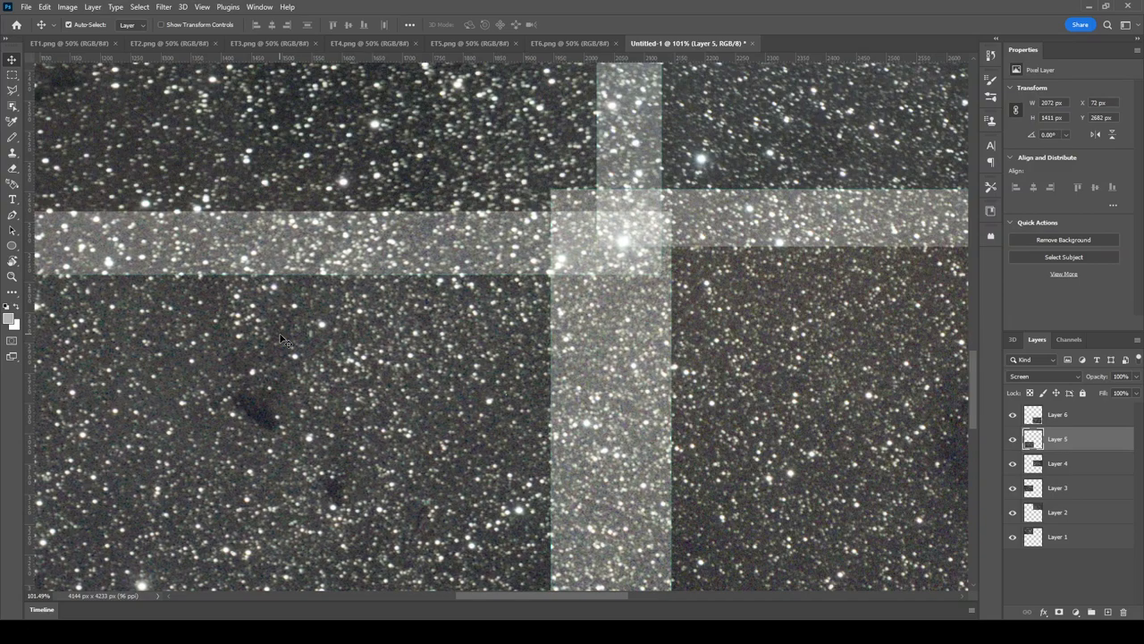
{"action": "scroll", "coordinate": [280, 339], "scroll_direction": "up", "scroll_amount": 10}
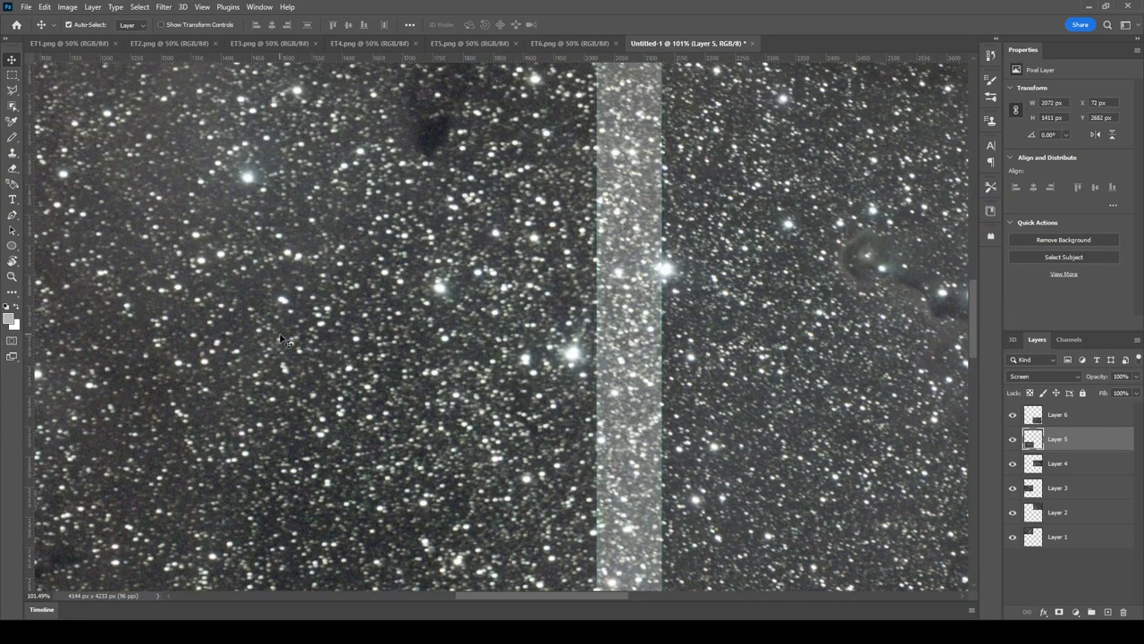
{"action": "scroll", "coordinate": [280, 340], "scroll_direction": "up", "scroll_amount": 6}
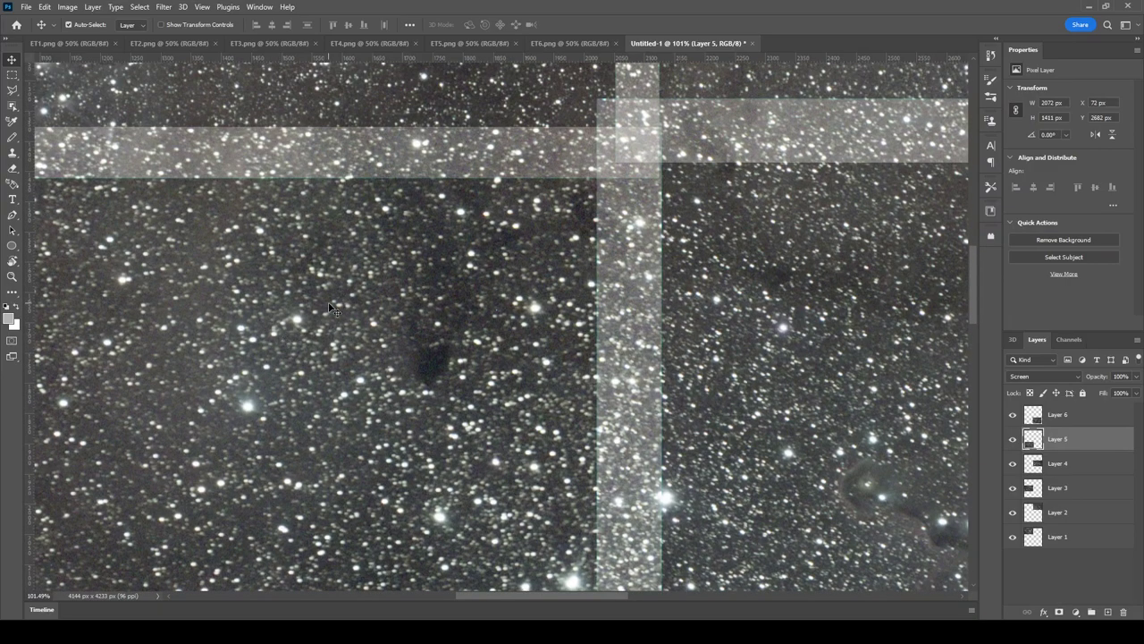
{"action": "scroll", "coordinate": [330, 308], "scroll_direction": "up", "scroll_amount": 10}
{"action": "scroll", "coordinate": [331, 309], "scroll_direction": "down", "scroll_amount": 5}
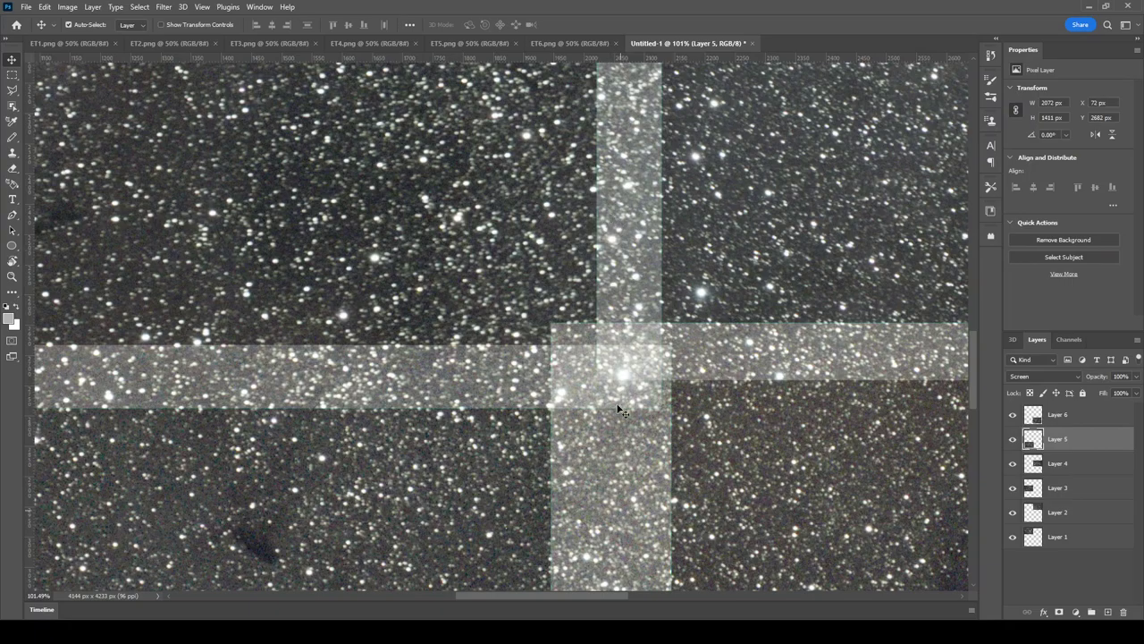
{"action": "scroll", "coordinate": [387, 413], "scroll_direction": "up", "scroll_amount": 12}
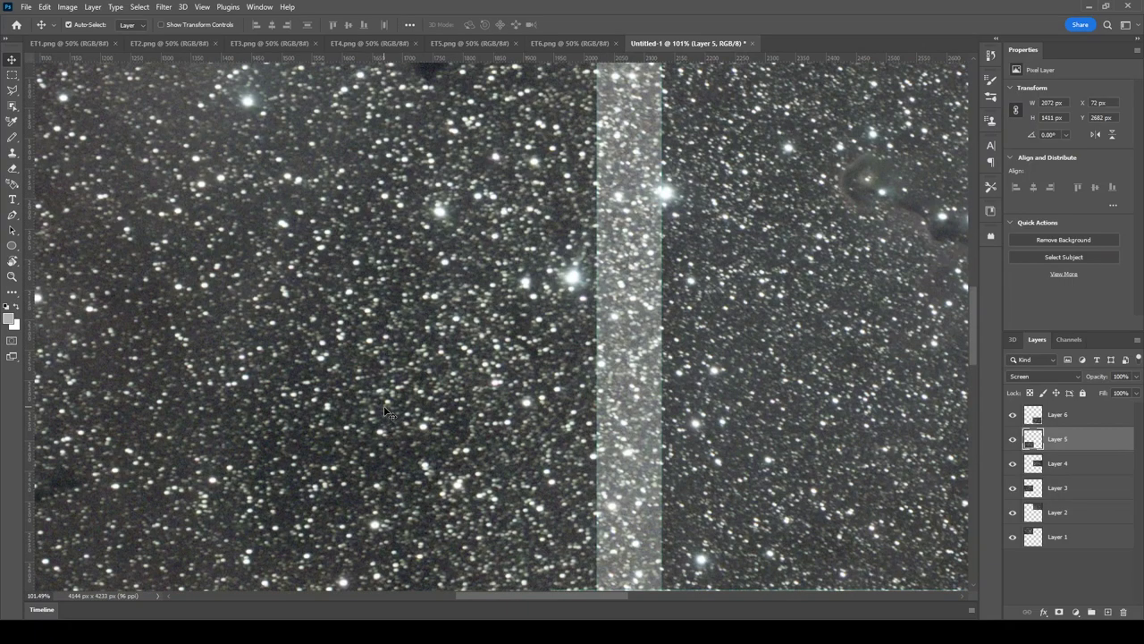
{"action": "scroll", "coordinate": [386, 413], "scroll_direction": "up", "scroll_amount": 5}
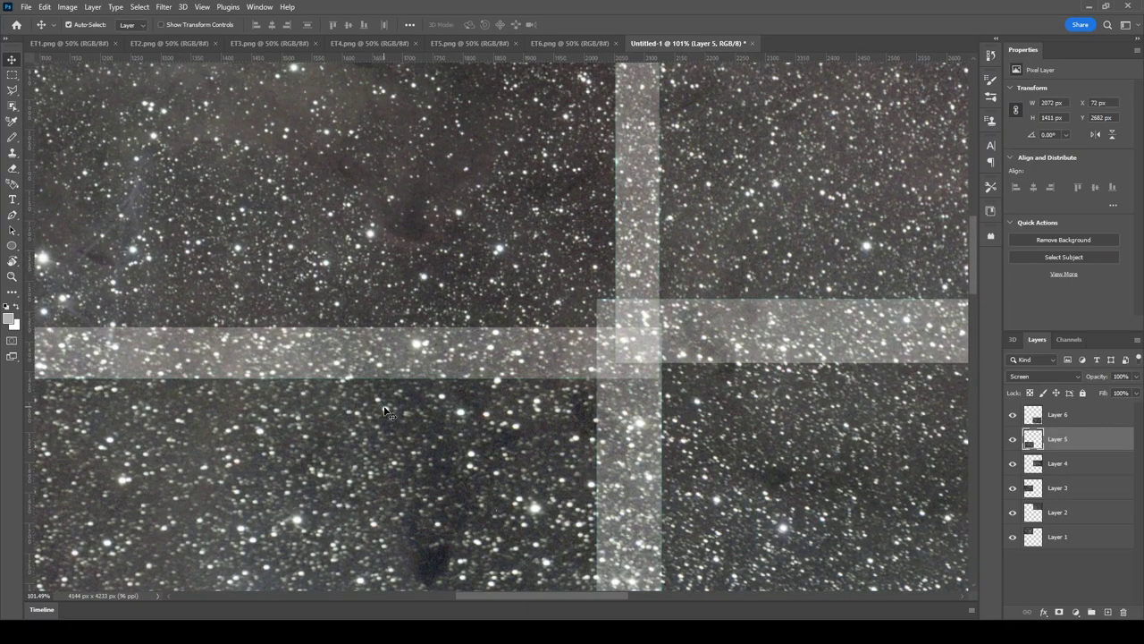
{"action": "scroll", "coordinate": [338, 284], "scroll_direction": "down", "scroll_amount": 2}
{"action": "scroll", "coordinate": [338, 285], "scroll_direction": "down", "scroll_amount": 6}
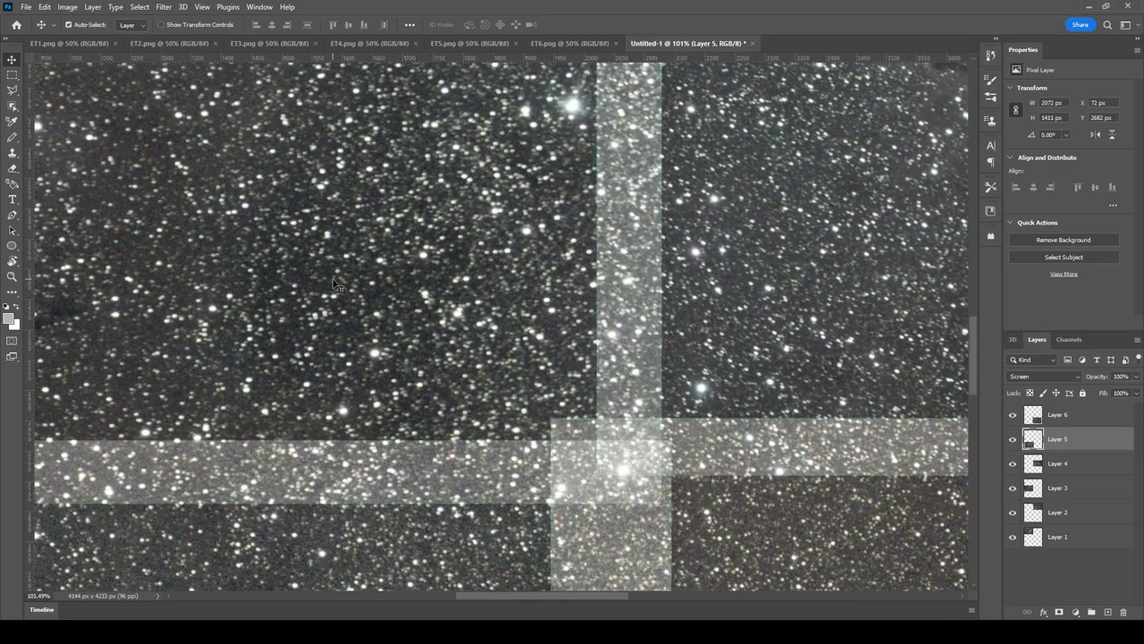
{"action": "scroll", "coordinate": [338, 284], "scroll_direction": "down", "scroll_amount": 5, "text": "alt"}
Step: Lock Layer 3 and Layer 4 with the Lock all button
{"action": "scroll", "coordinate": [333, 284], "scroll_direction": "down", "scroll_amount": 1, "text": "alt"}
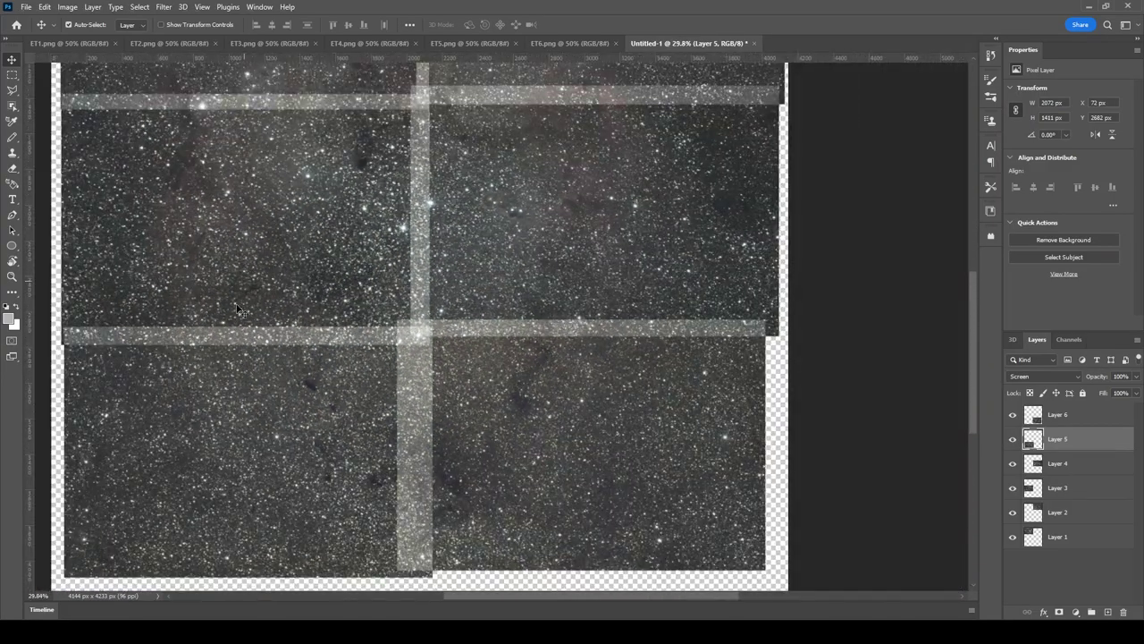
{"action": "scroll", "coordinate": [266, 211], "scroll_direction": "up", "scroll_amount": 4}
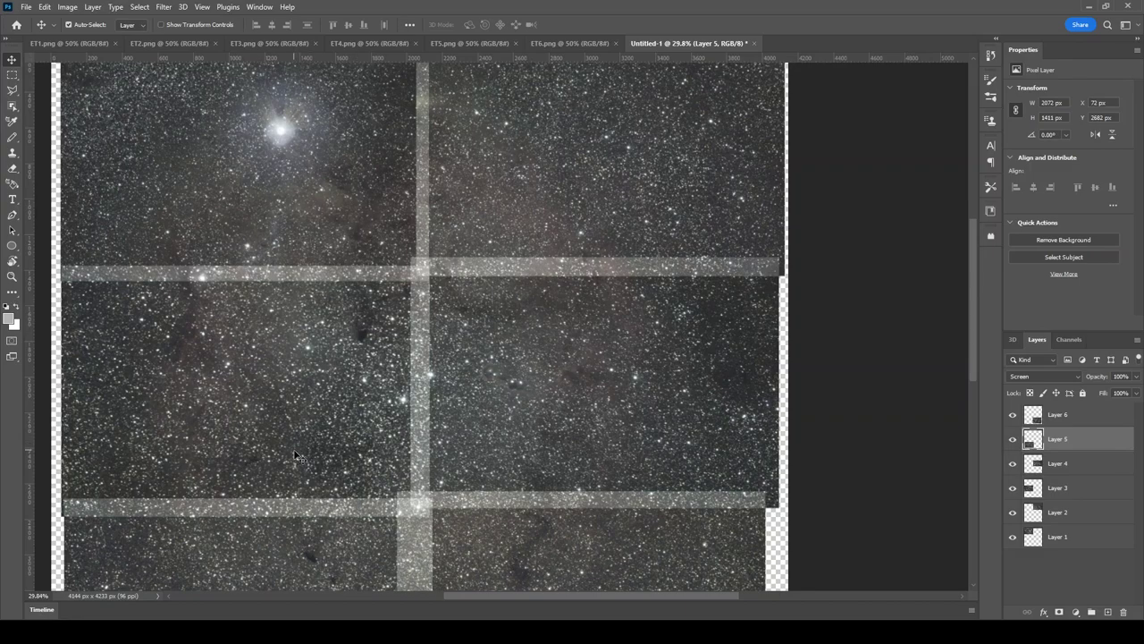
{"action": "scroll", "coordinate": [304, 456], "scroll_direction": "down", "scroll_amount": 4}
{"action": "left_click", "coordinate": [329, 278]}
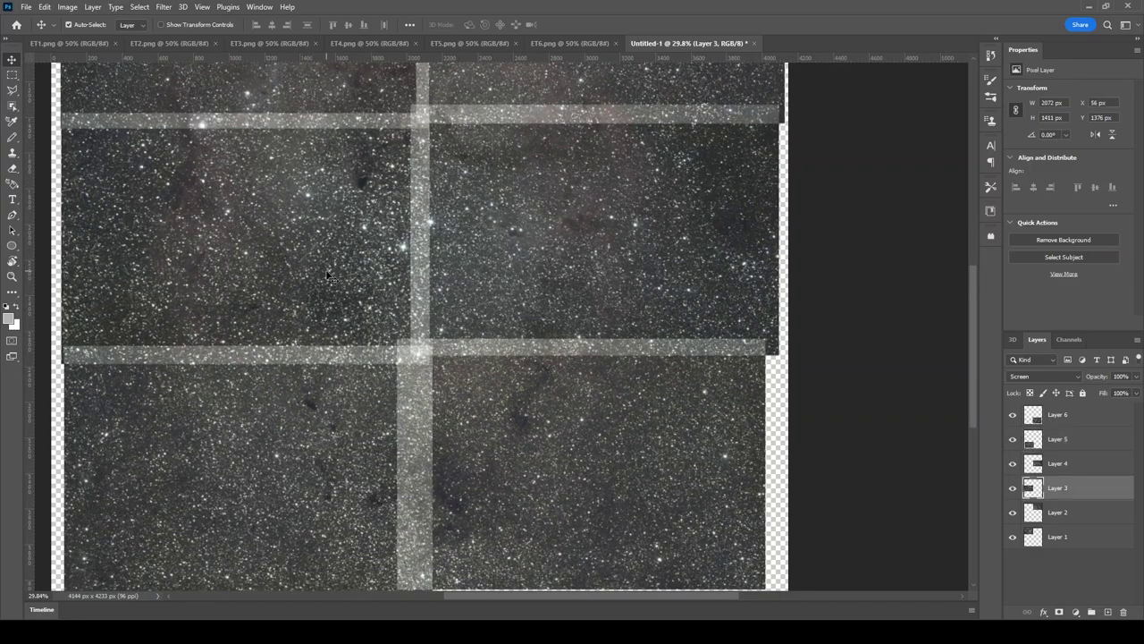
{"action": "left_click", "coordinate": [1083, 394]}
{"action": "scroll", "coordinate": [449, 291], "scroll_direction": "up", "scroll_amount": 3}
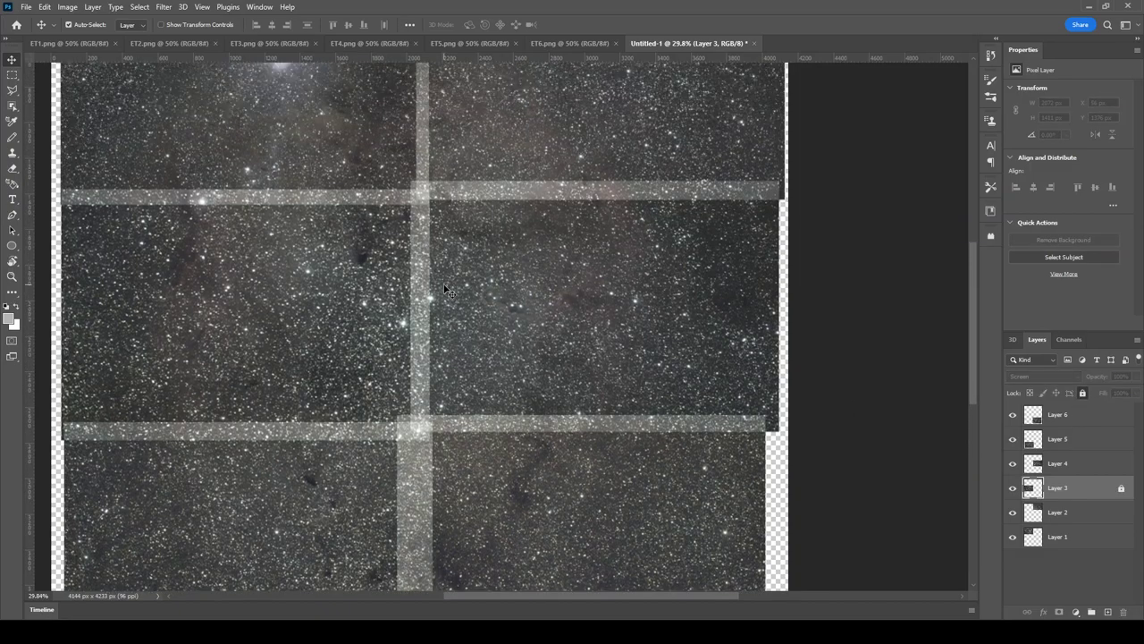
{"action": "left_click", "coordinate": [584, 356]}
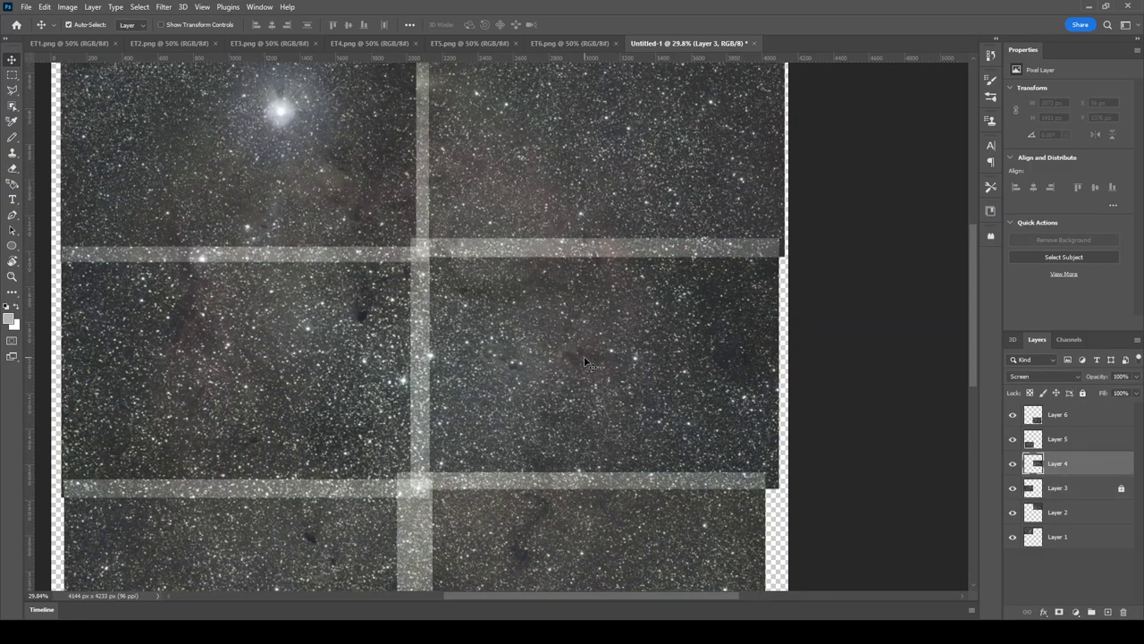
{"action": "left_click", "coordinate": [1084, 393]}
Step: Lock Layer 5 and Layer 6 as well
{"action": "scroll", "coordinate": [374, 434], "scroll_direction": "down", "scroll_amount": 2}
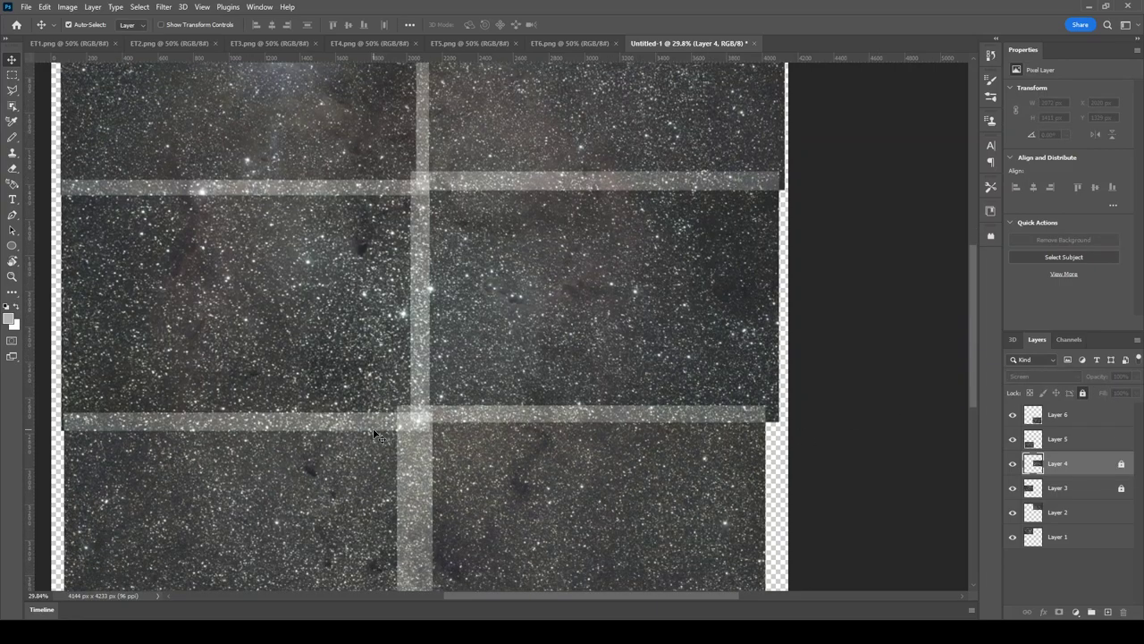
{"action": "left_click", "coordinate": [350, 491]}
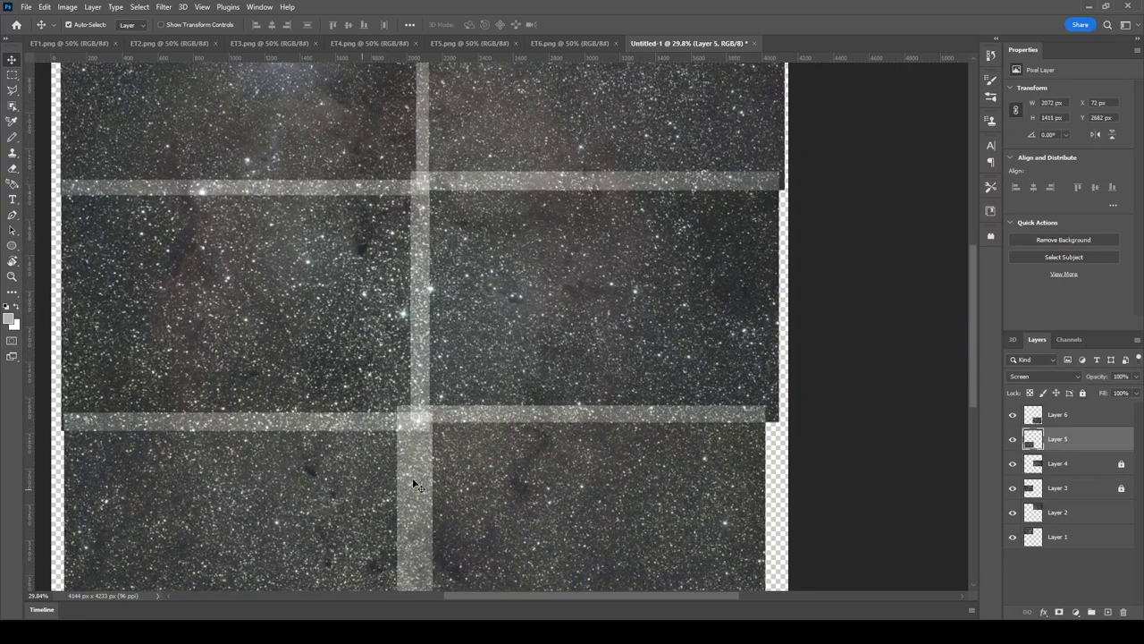
{"action": "left_click", "coordinate": [1084, 394]}
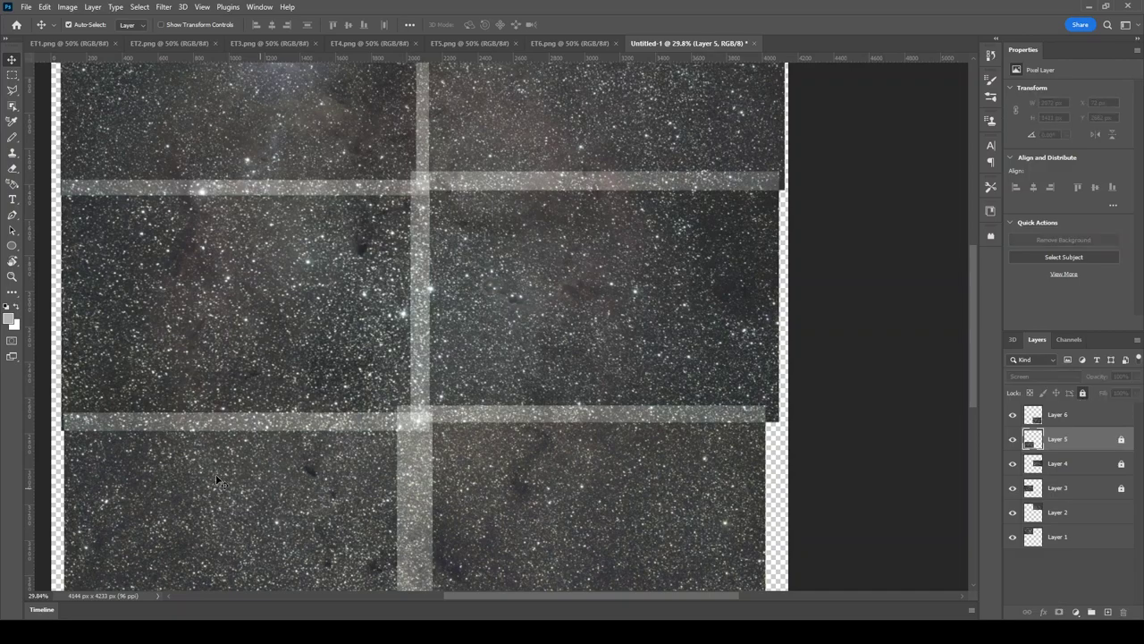
{"action": "scroll", "coordinate": [339, 461], "scroll_direction": "down", "scroll_amount": 1}
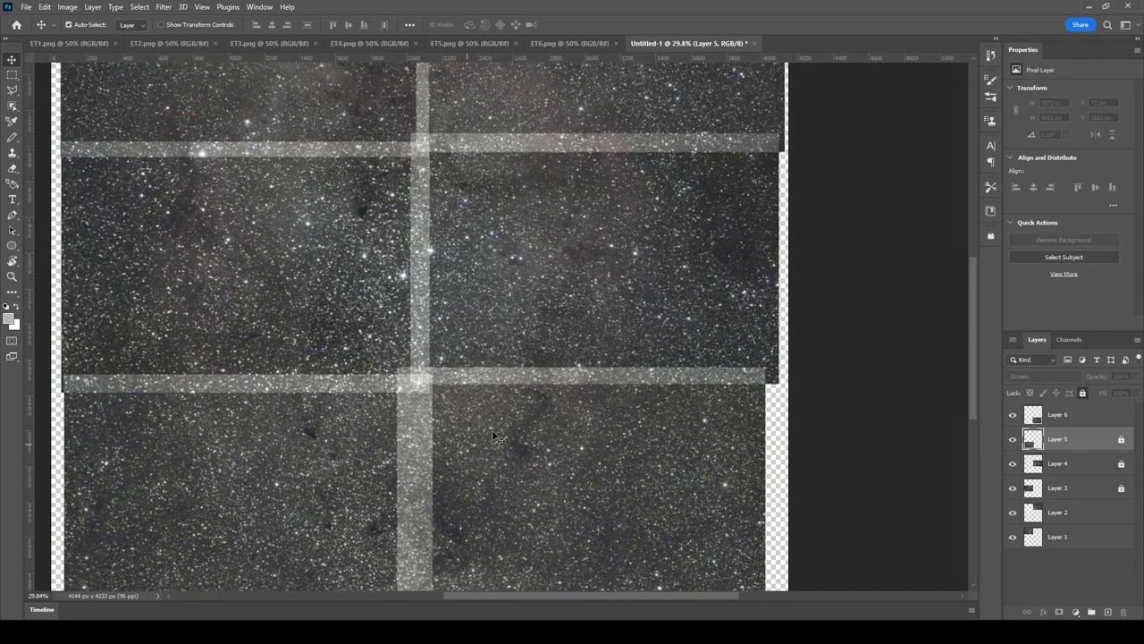
{"action": "scroll", "coordinate": [530, 400], "scroll_direction": "up", "scroll_amount": 5}
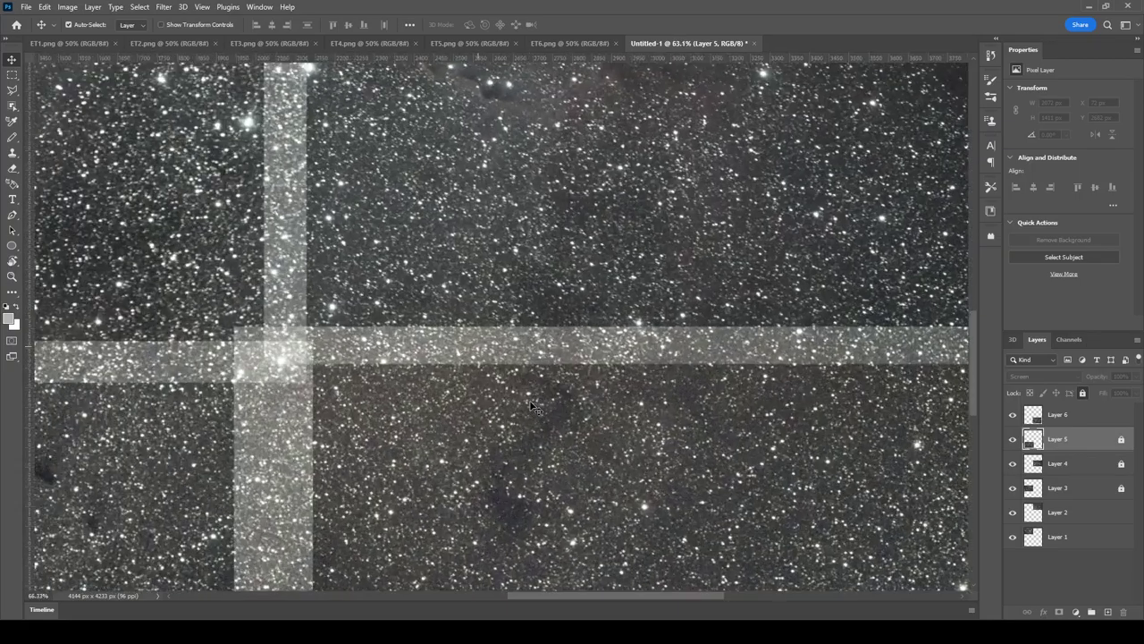
{"action": "scroll", "coordinate": [554, 338], "scroll_direction": "down", "scroll_amount": 4}
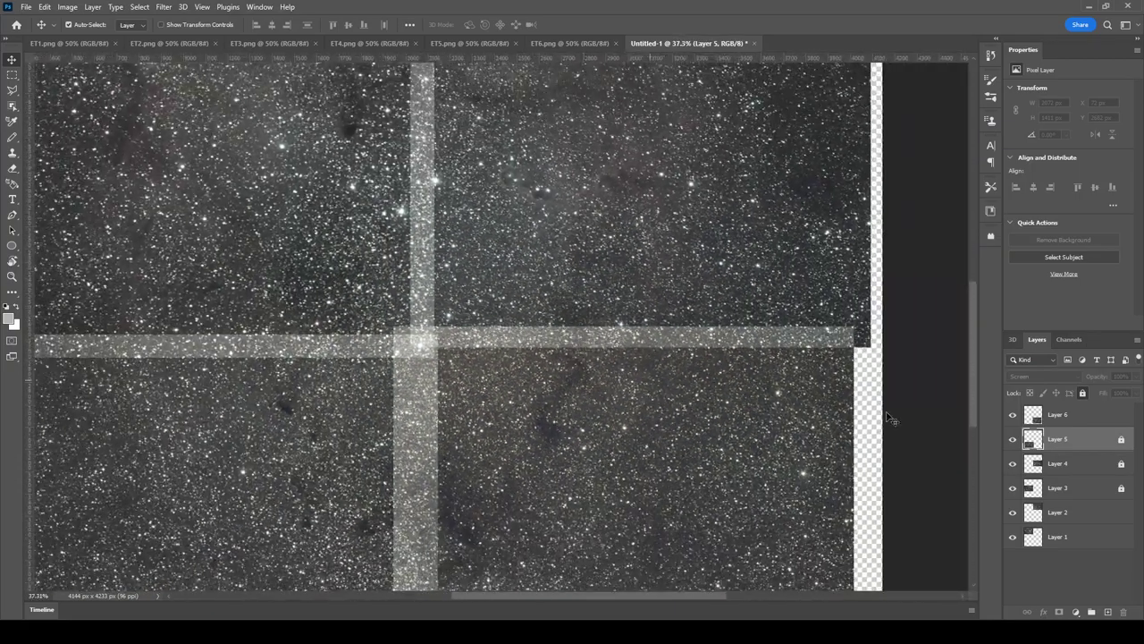
{"action": "left_click", "coordinate": [1105, 416]}
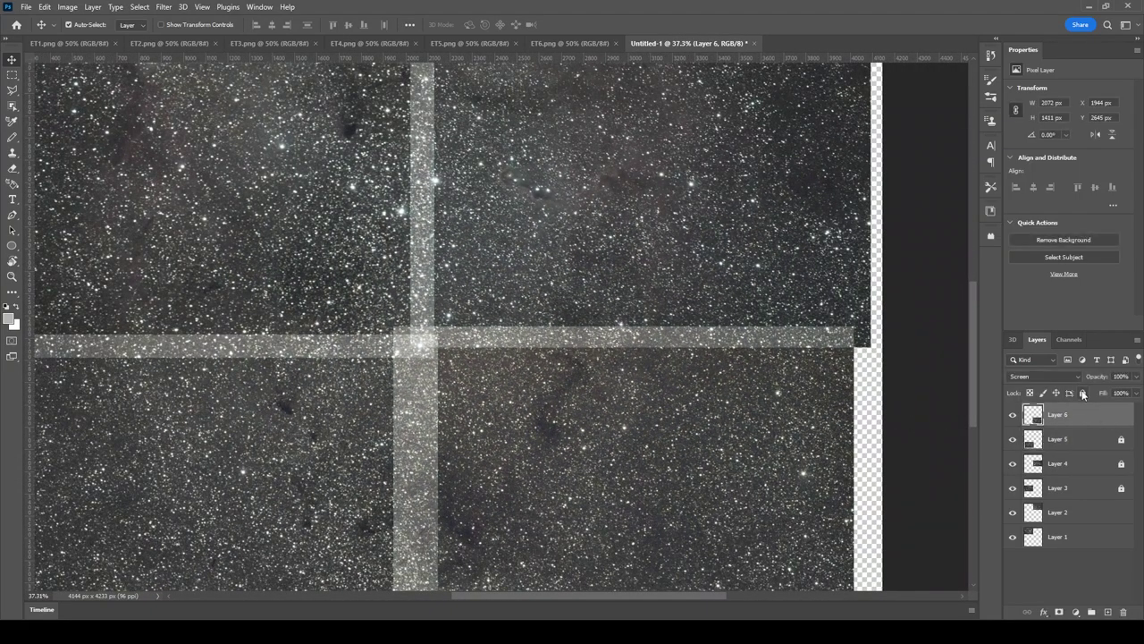
{"action": "left_click", "coordinate": [1083, 394]}
{"action": "scroll", "coordinate": [677, 431], "scroll_direction": "left", "scroll_amount": 10}
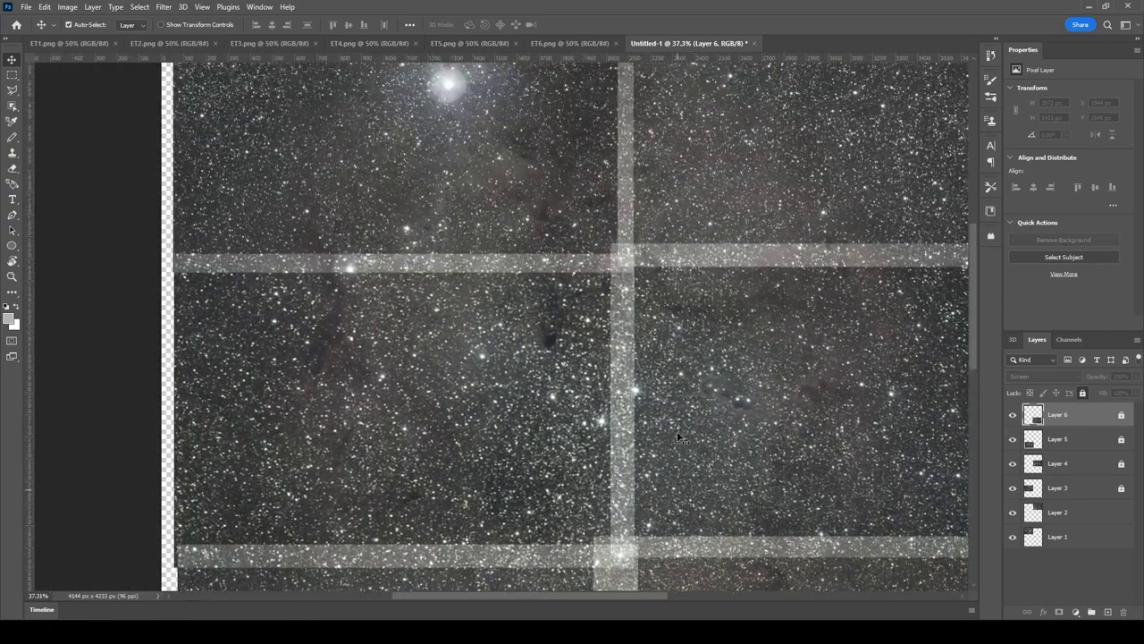
{"action": "scroll", "coordinate": [677, 431], "scroll_direction": "up", "scroll_amount": 4}
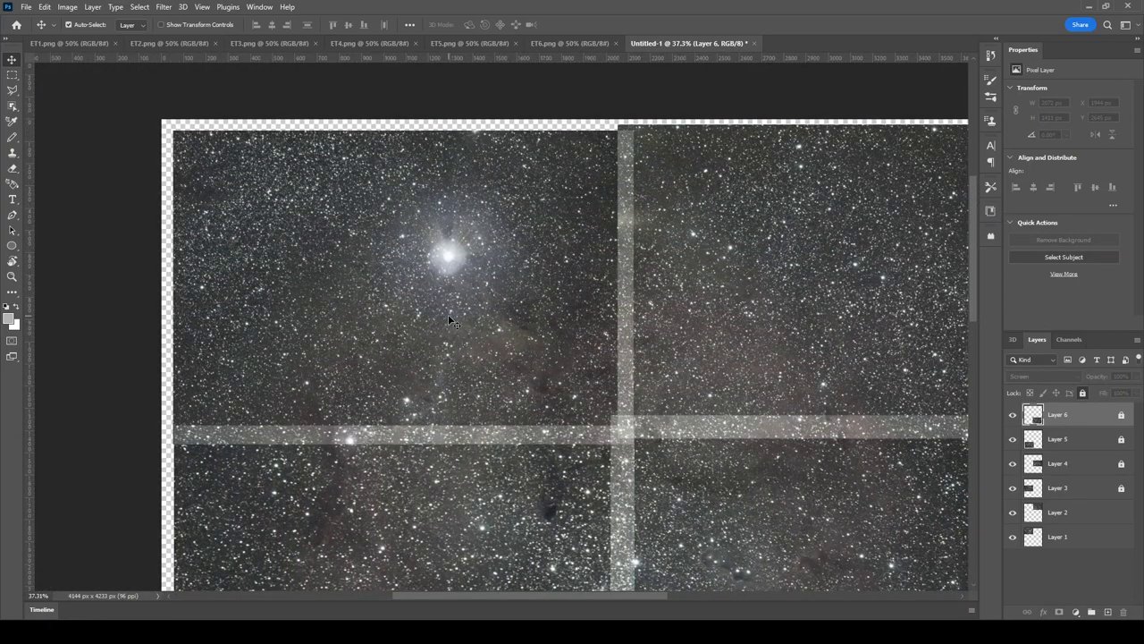
Step: Select Layer 1 and nudge it a pixel at a time until its stars align
{"action": "left_click", "coordinate": [420, 361]}
{"action": "scroll", "coordinate": [420, 361], "scroll_direction": "up", "scroll_amount": 5}
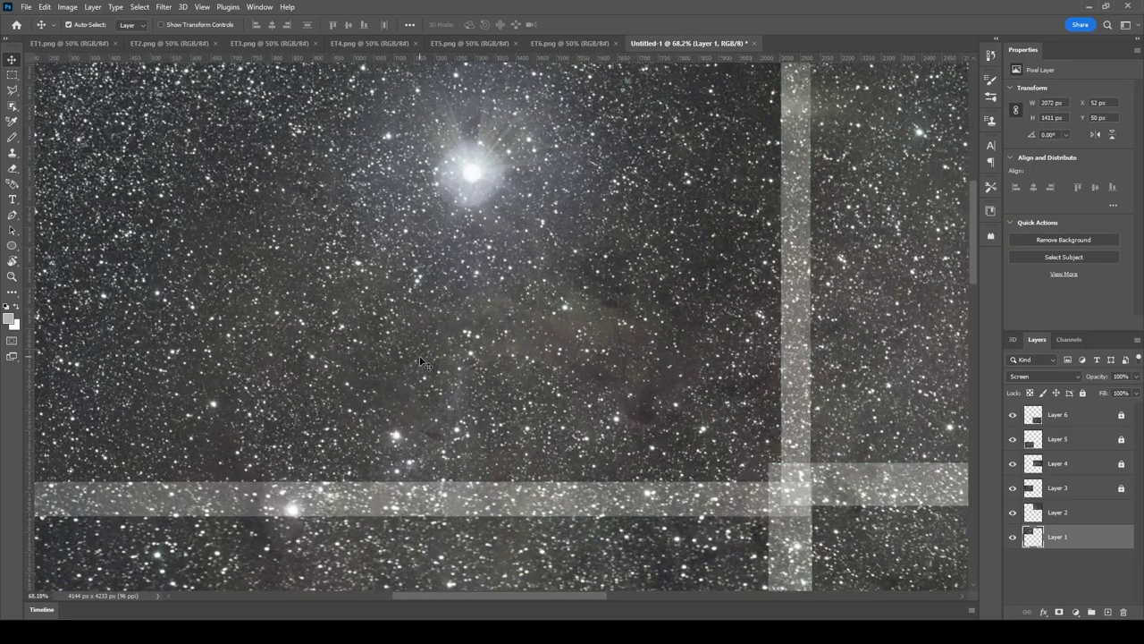
{"action": "scroll", "coordinate": [420, 361], "scroll_direction": "down", "scroll_amount": 1}
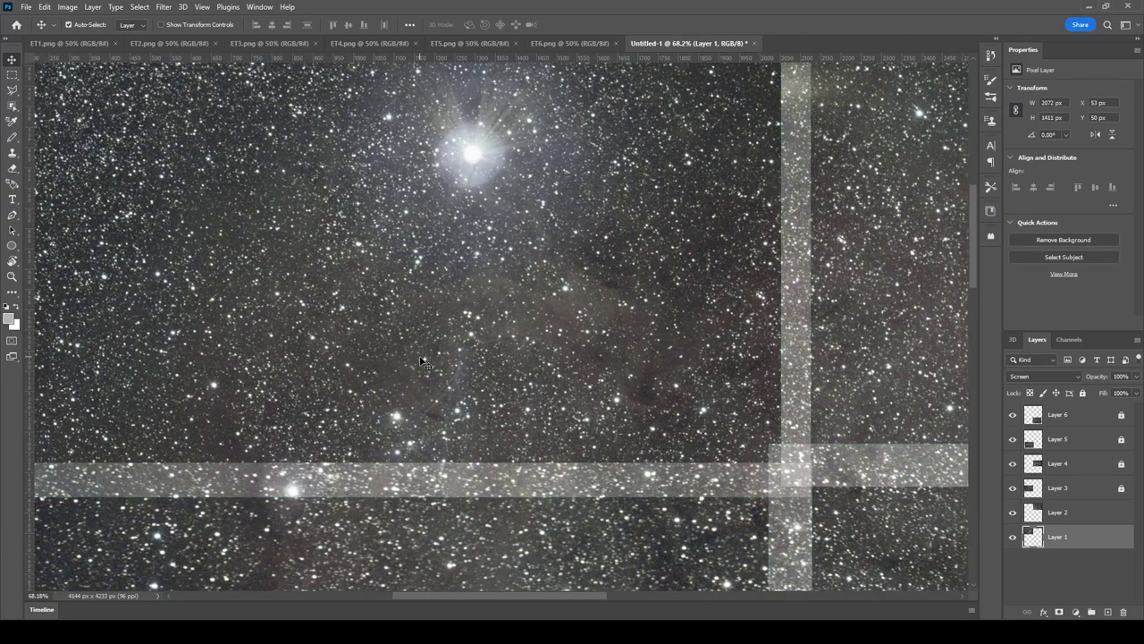
{"action": "key", "text": "Left"}
{"action": "key", "text": "Left"}
{"action": "key", "text": "Left"}
{"action": "key", "text": "Left"}
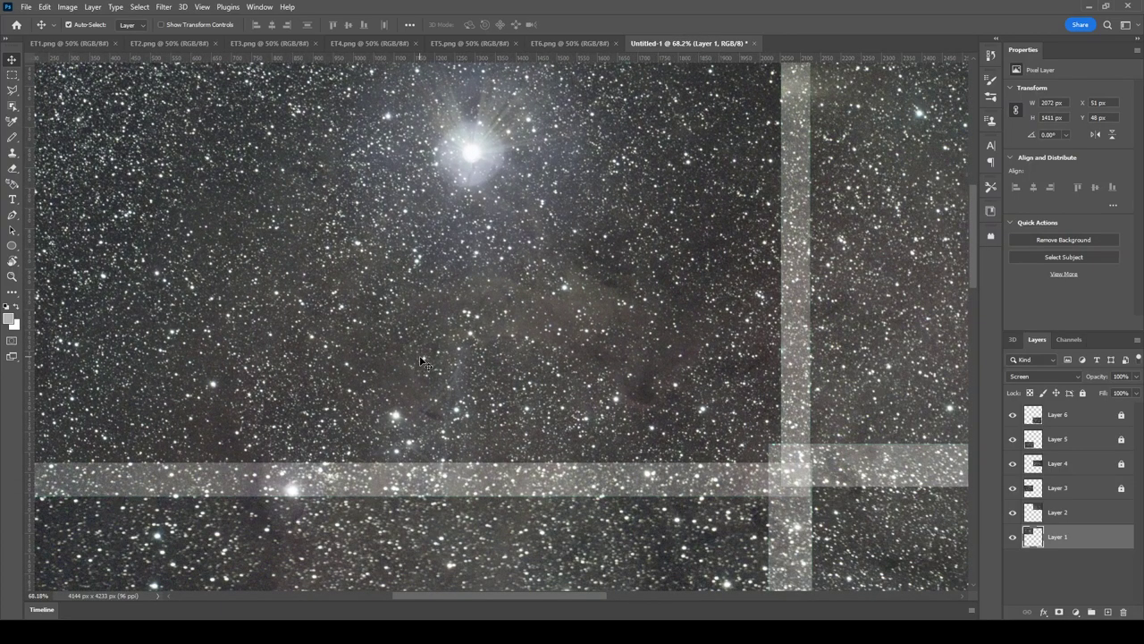
{"action": "key", "text": "Up"}
{"action": "key", "text": "Up"}
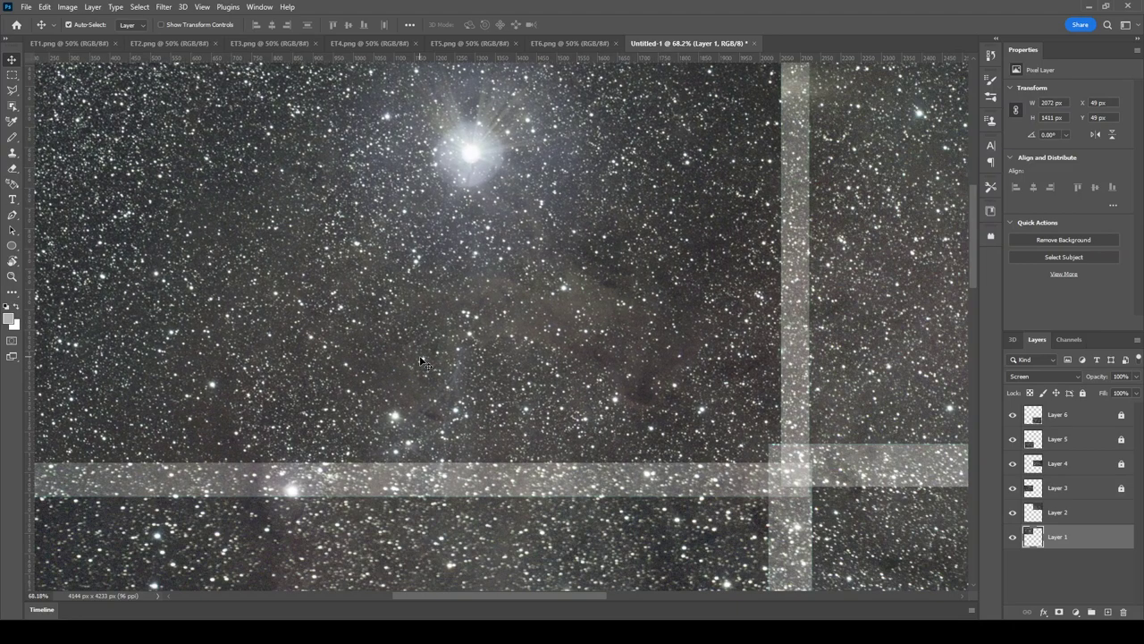
{"action": "key", "text": "Up"}
{"action": "key", "text": "Right"}
{"action": "key", "text": "Right"}
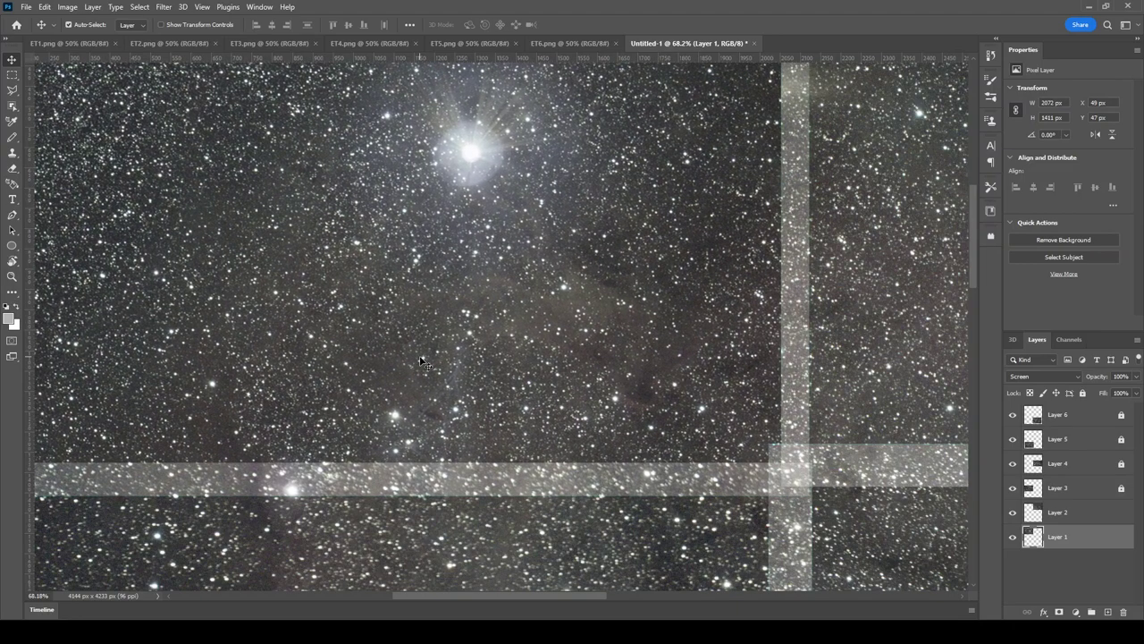
{"action": "key", "text": "Down"}
{"action": "scroll", "coordinate": [420, 362], "scroll_direction": "right", "scroll_amount": 10}
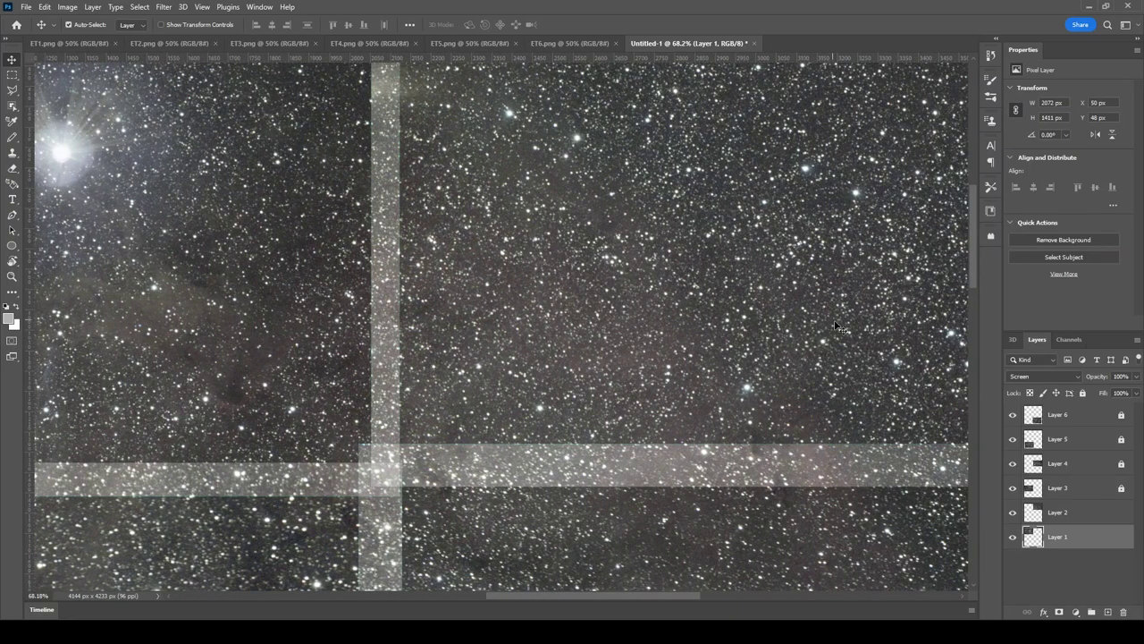
Step: Select Layer 2 and nudge it with arrow keys to X 2052, Y 23 px
{"action": "left_click", "coordinate": [759, 338]}
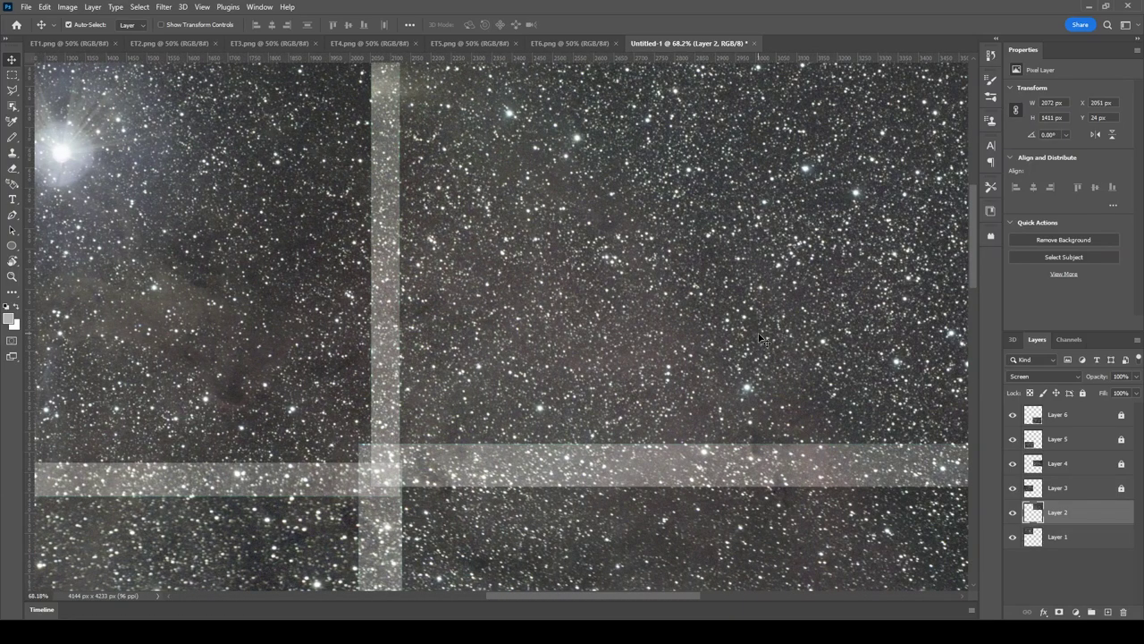
{"action": "key", "text": "Down"}
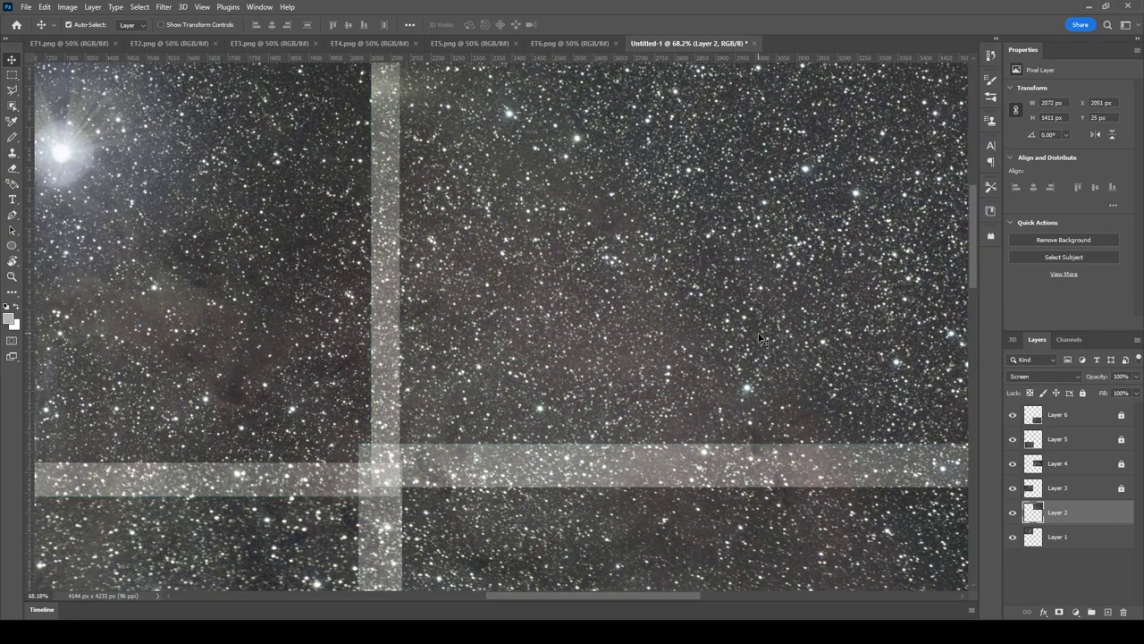
{"action": "key", "text": "Up"}
{"action": "key", "text": "Up"}
{"action": "key", "text": "Right"}
{"action": "key", "text": "Right"}
{"action": "key", "text": "Right"}
{"action": "key", "text": "Down"}
{"action": "key", "text": "Down"}
{"action": "key", "text": "Down"}
{"action": "key", "text": "Down"}
{"action": "key", "text": "Left"}
{"action": "key", "text": "Left"}
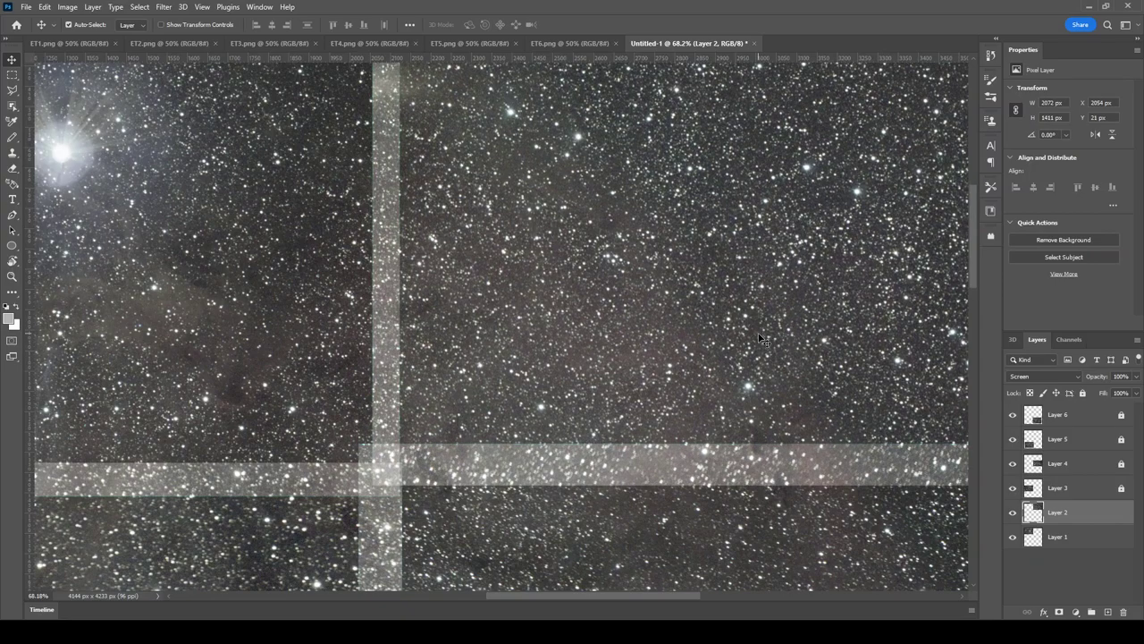
{"action": "key", "text": "Up"}
{"action": "key", "text": "Up"}
{"action": "key", "text": "Up"}
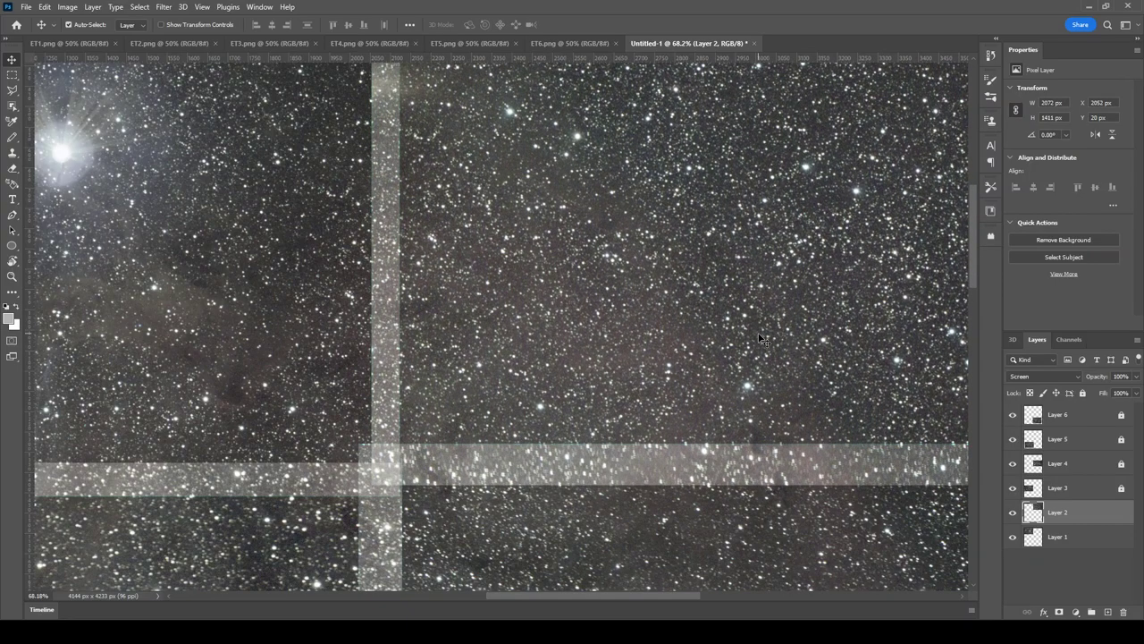
{"action": "key", "text": "Down"}
{"action": "key", "text": "Down"}
{"action": "key", "text": "Down"}
{"action": "key", "text": "Down"}
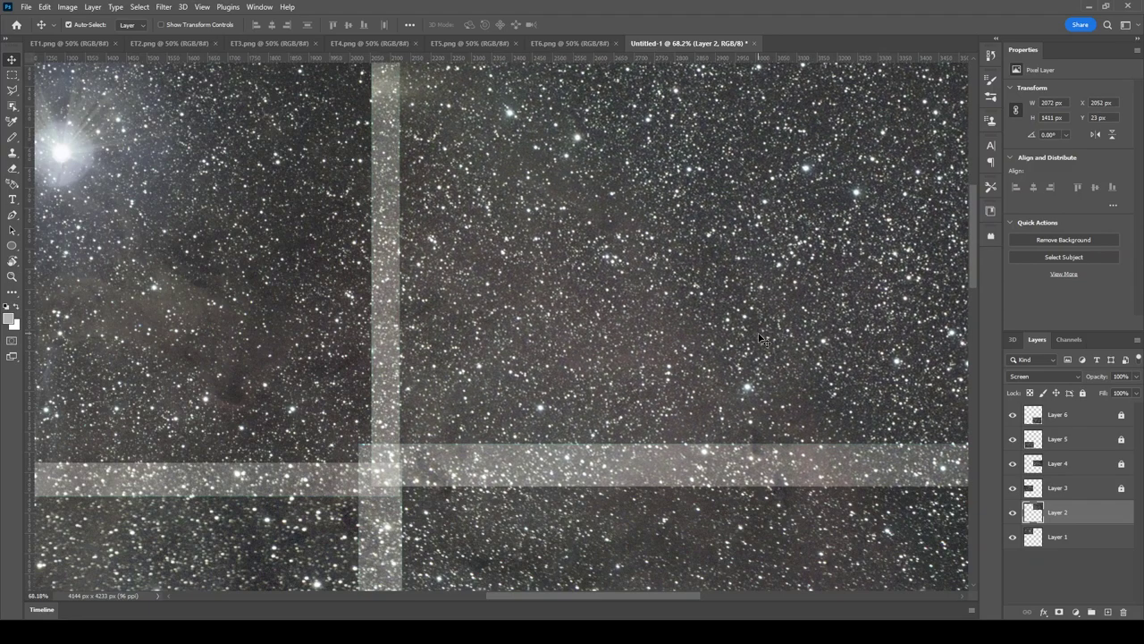
Step: Inspect the overlaps and right-click the canvas to list the layers under that spot
{"action": "scroll", "coordinate": [761, 339], "scroll_direction": "down", "scroll_amount": 3}
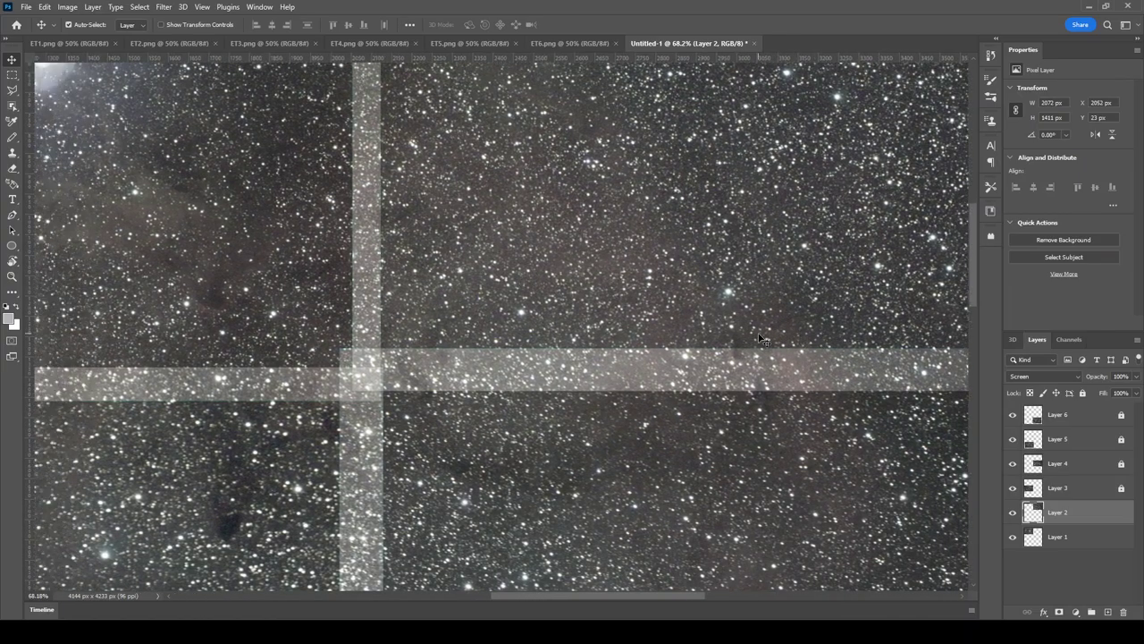
{"action": "scroll", "coordinate": [761, 339], "scroll_direction": "left", "scroll_amount": 5}
{"action": "scroll", "coordinate": [761, 339], "scroll_direction": "up", "scroll_amount": 8}
{"action": "scroll", "coordinate": [760, 339], "scroll_direction": "down", "scroll_amount": 4}
{"action": "scroll", "coordinate": [761, 339], "scroll_direction": "up", "scroll_amount": 1}
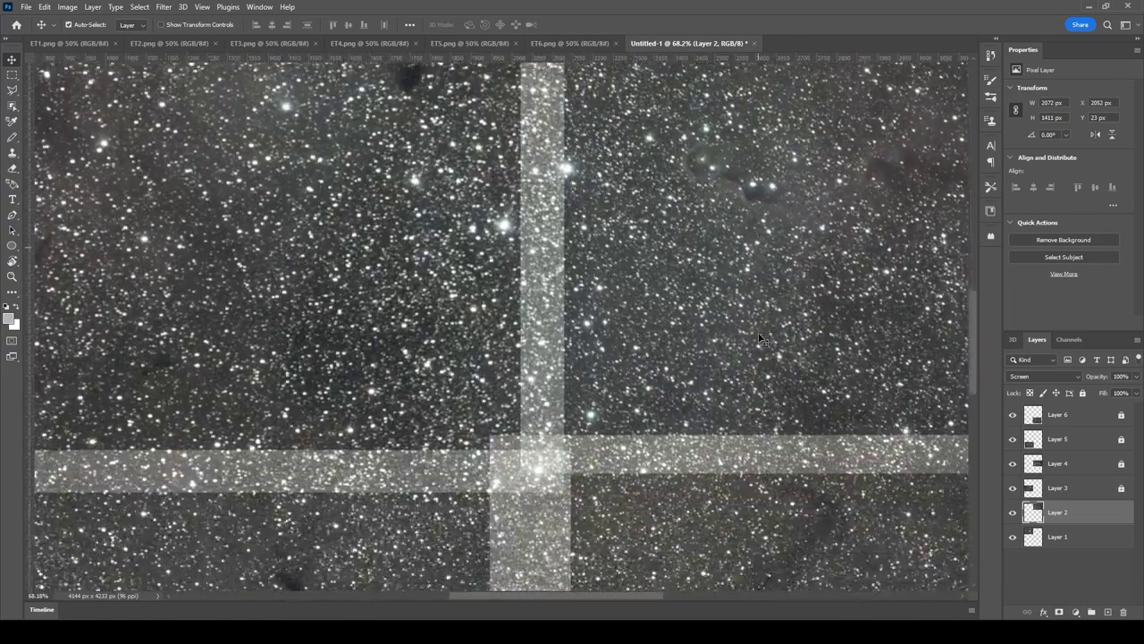
{"action": "scroll", "coordinate": [761, 339], "scroll_direction": "down", "scroll_amount": 1}
{"action": "scroll", "coordinate": [761, 339], "scroll_direction": "left", "scroll_amount": 2}
{"action": "scroll", "coordinate": [760, 339], "scroll_direction": "up", "scroll_amount": 4}
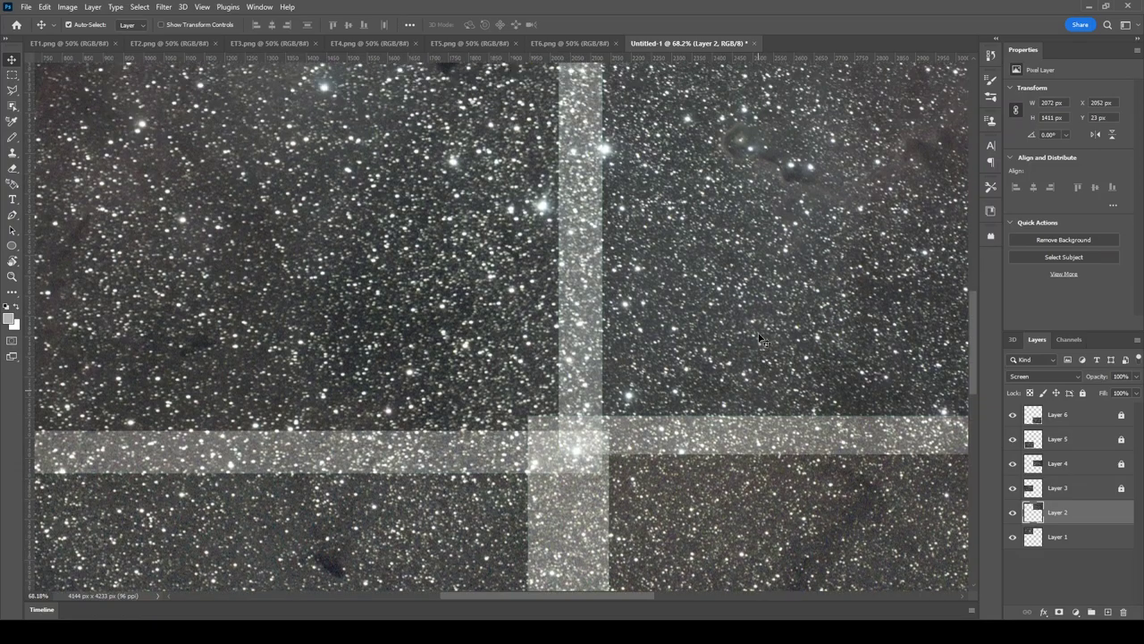
{"action": "scroll", "coordinate": [761, 338], "scroll_direction": "down", "scroll_amount": 6}
{"action": "scroll", "coordinate": [761, 339], "scroll_direction": "up", "scroll_amount": 1}
{"action": "scroll", "coordinate": [761, 339], "scroll_direction": "down", "scroll_amount": 5}
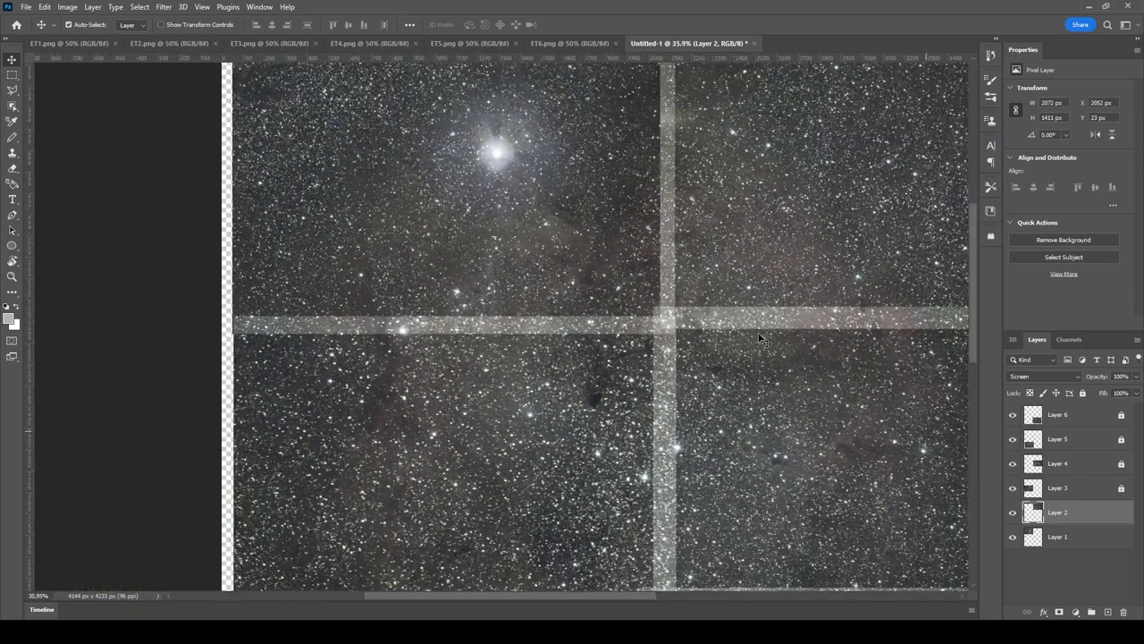
{"action": "scroll", "coordinate": [761, 339], "scroll_direction": "down", "scroll_amount": 5}
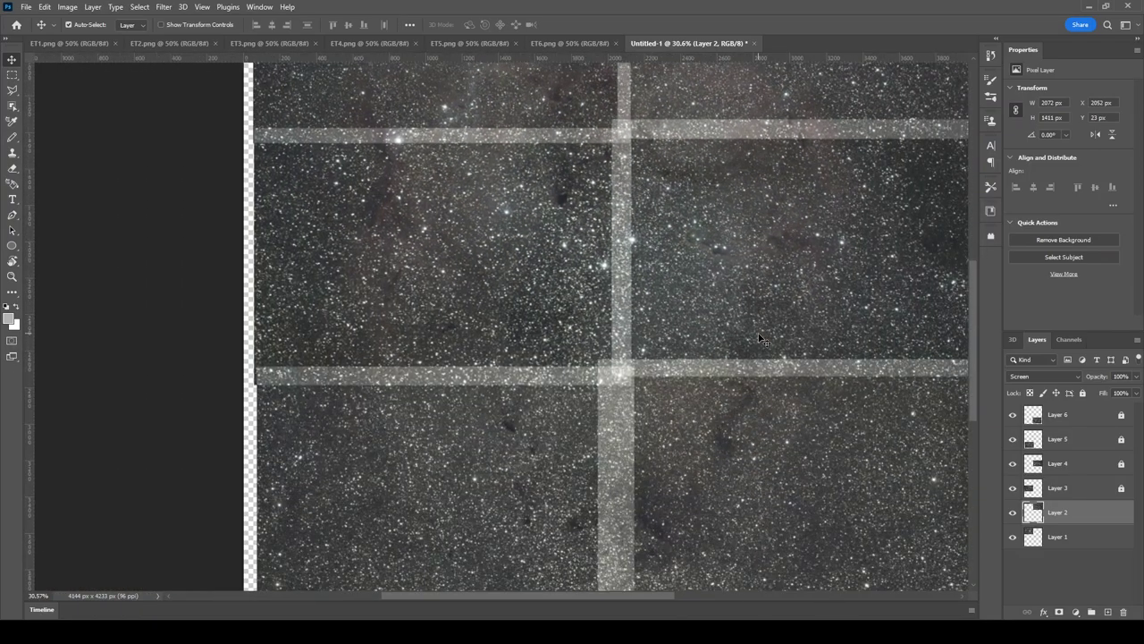
{"action": "scroll", "coordinate": [761, 339], "scroll_direction": "up", "scroll_amount": 1}
{"action": "scroll", "coordinate": [761, 339], "scroll_direction": "down", "scroll_amount": 2}
{"action": "scroll", "coordinate": [761, 339], "scroll_direction": "up", "scroll_amount": 2}
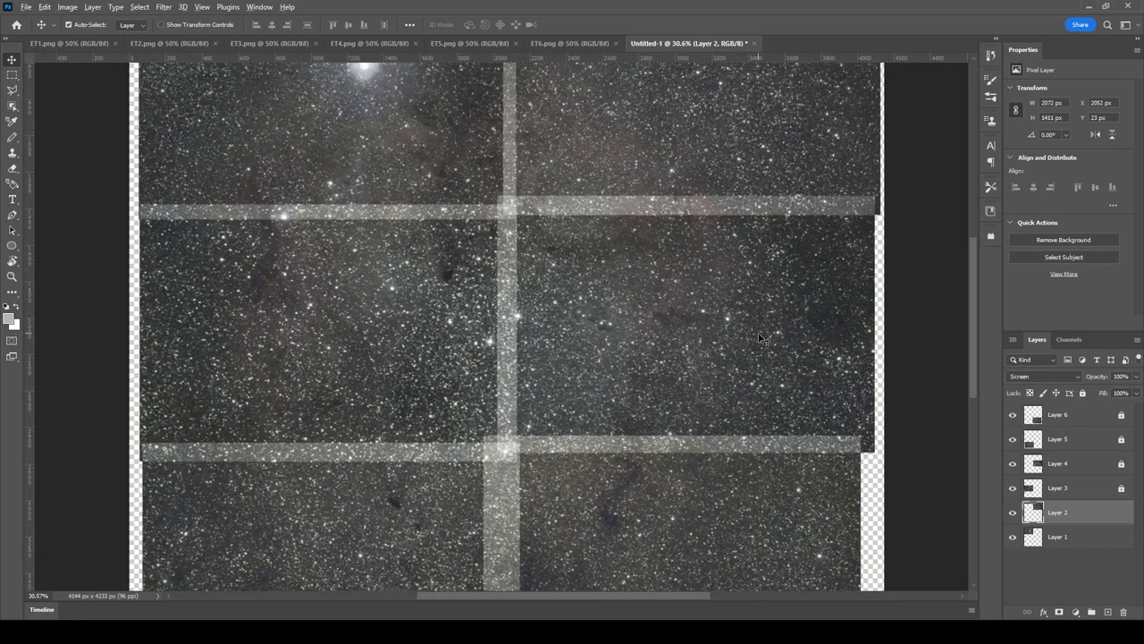
{"action": "scroll", "coordinate": [760, 339], "scroll_direction": "down", "scroll_amount": 2}
{"action": "right_click", "coordinate": [761, 338]}
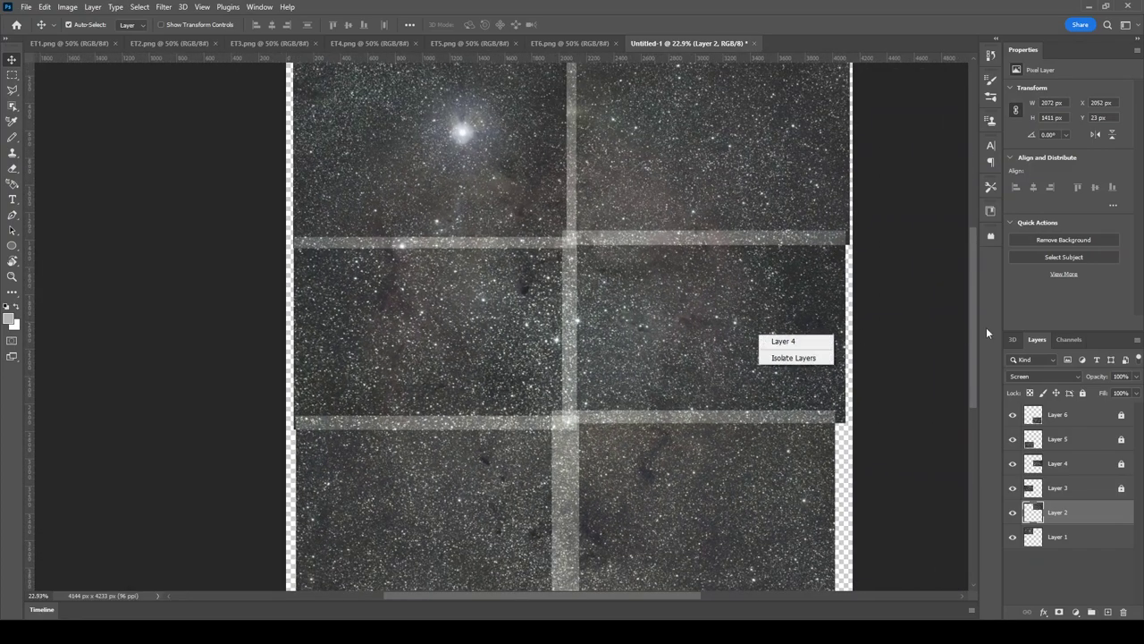
Step: Unlock Layers 6, 4 and 3, then select all six panel layers together
{"action": "left_click", "coordinate": [1076, 418]}
{"action": "left_click", "coordinate": [1055, 422]}
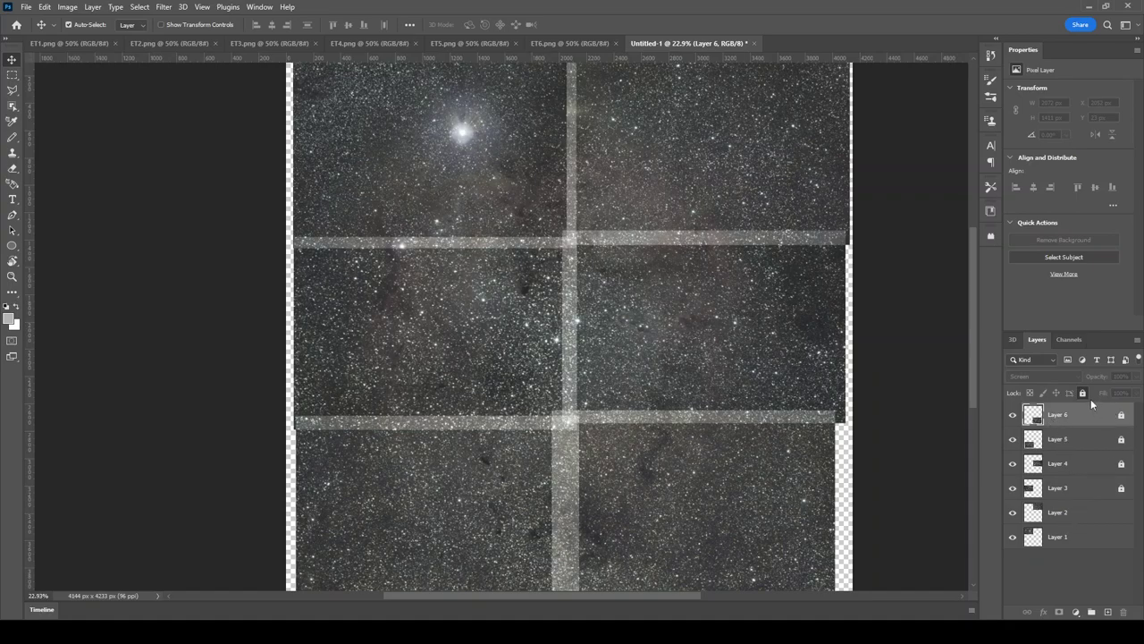
{"action": "left_click", "coordinate": [1085, 393]}
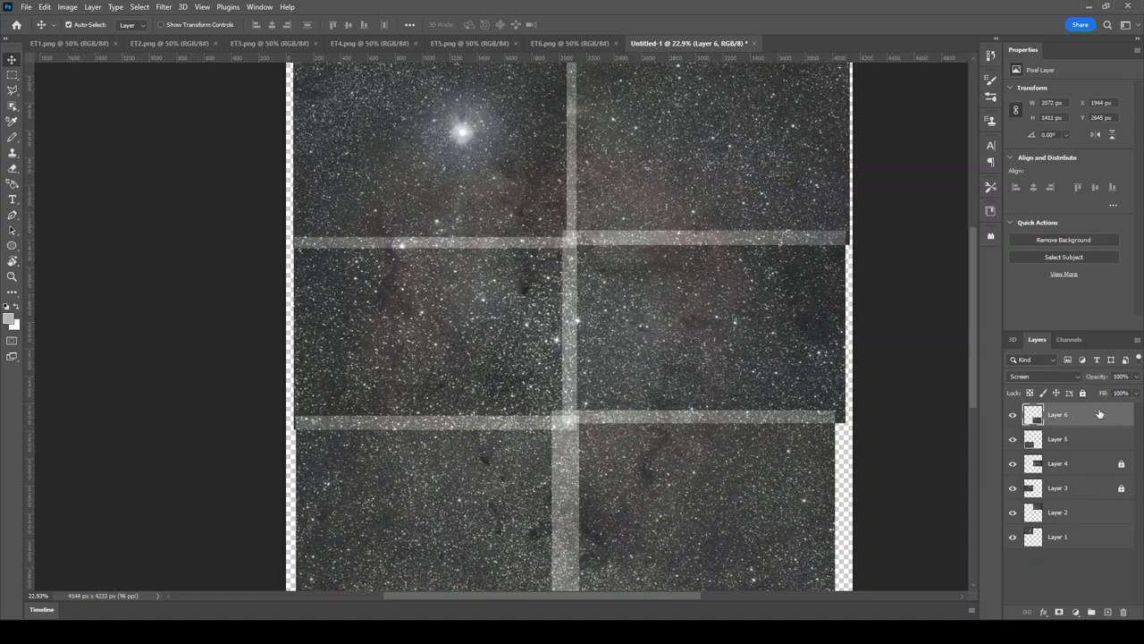
{"action": "left_click", "coordinate": [1121, 466]}
{"action": "left_click", "coordinate": [1122, 489]}
{"action": "left_click", "coordinate": [1071, 541], "text": "shift"}
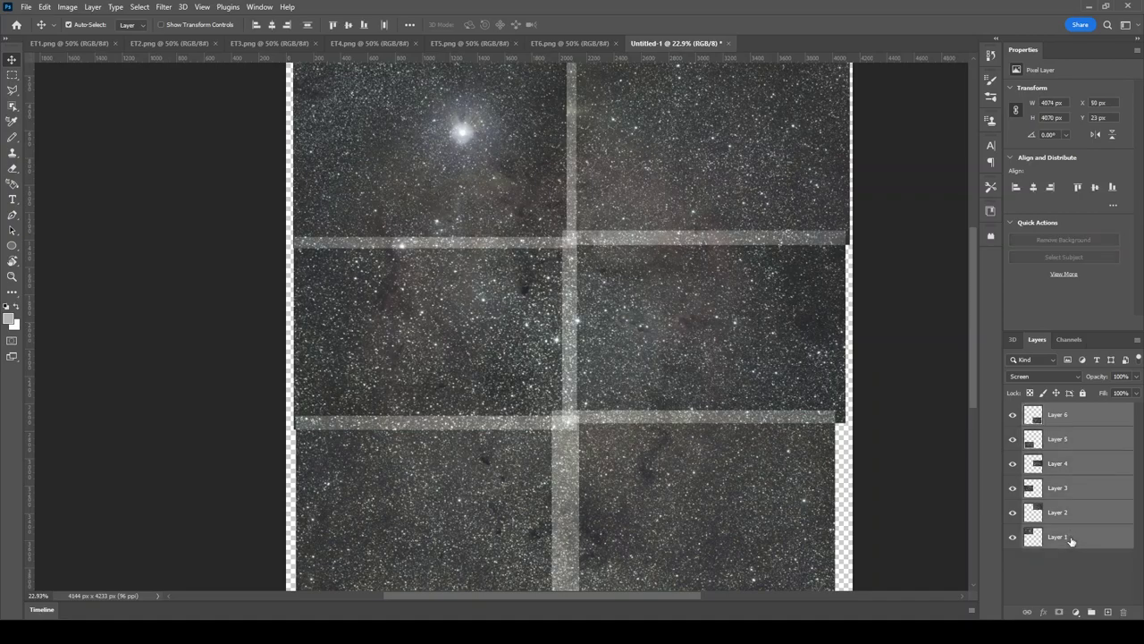
Step: Change the six selected panel layers' blend mode from Screen to Dissolve
{"action": "left_click", "coordinate": [1076, 376]}
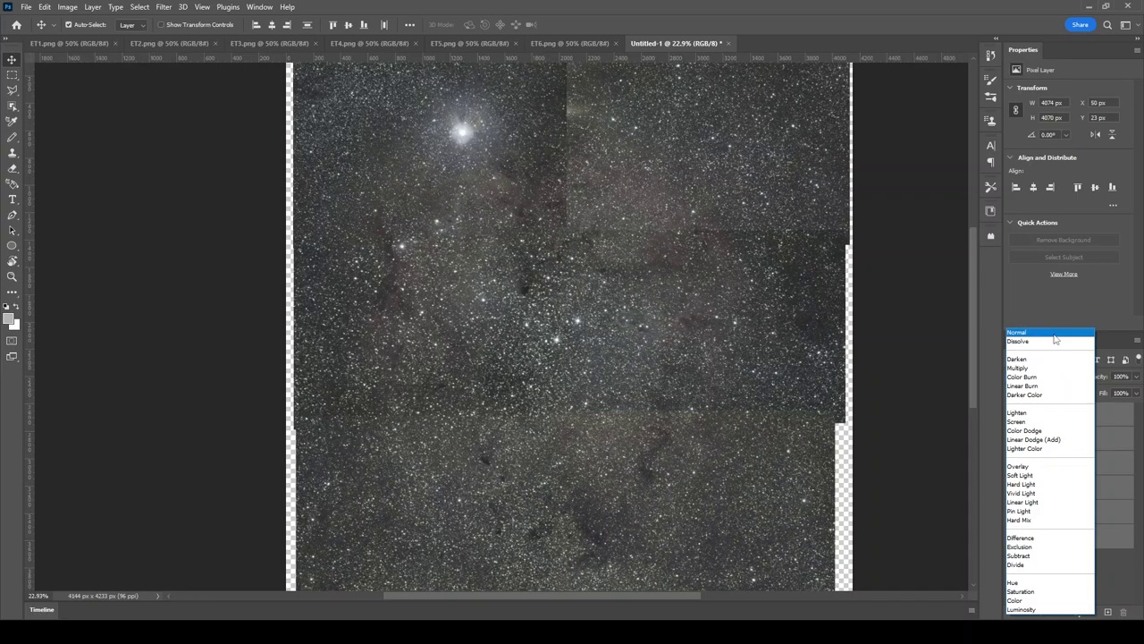
{"action": "left_click", "coordinate": [1047, 341]}
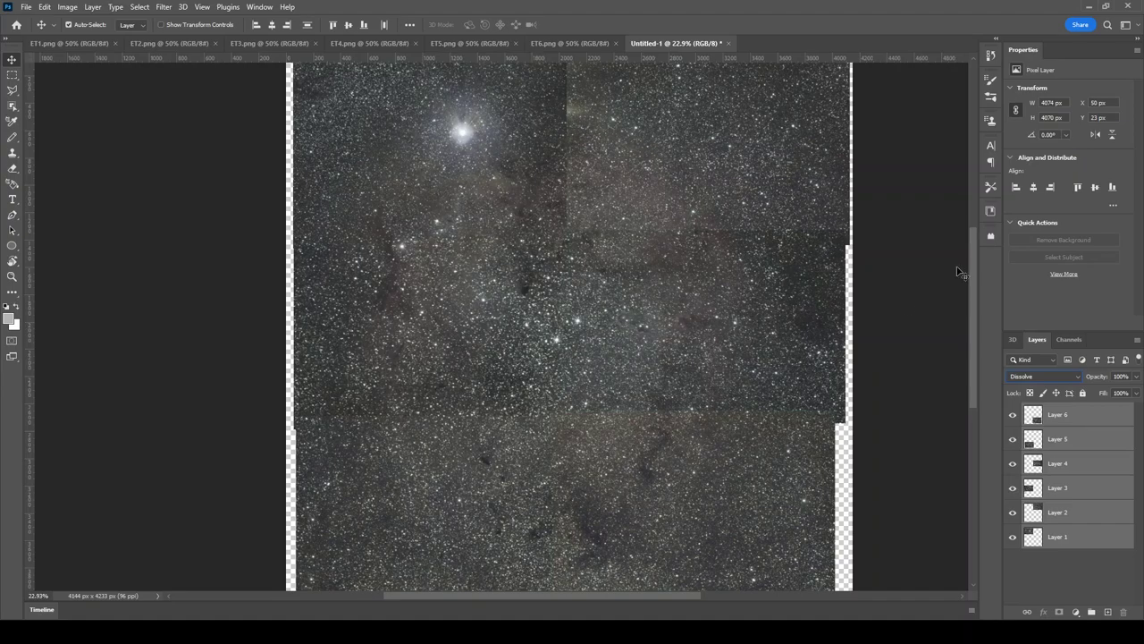
{"action": "mouse_move", "coordinate": [975, 261]}
{"action": "left_mouse_down"}
{"action": "mouse_move", "coordinate": [970, 277]}
{"action": "mouse_move", "coordinate": [970, 210]}
{"action": "mouse_move", "coordinate": [967, 259]}
{"action": "left_mouse_up"}
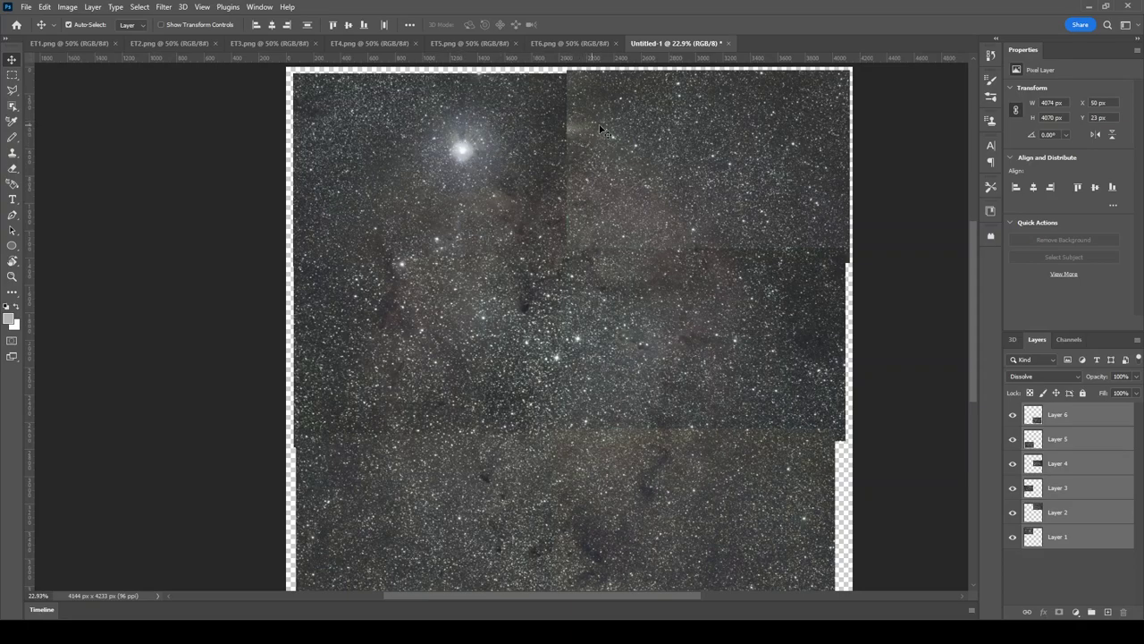
Step: Scroll across the mosaic to check the panel seams, then open the Edit menu
{"action": "scroll", "coordinate": [612, 199], "scroll_direction": "up", "scroll_amount": 2}
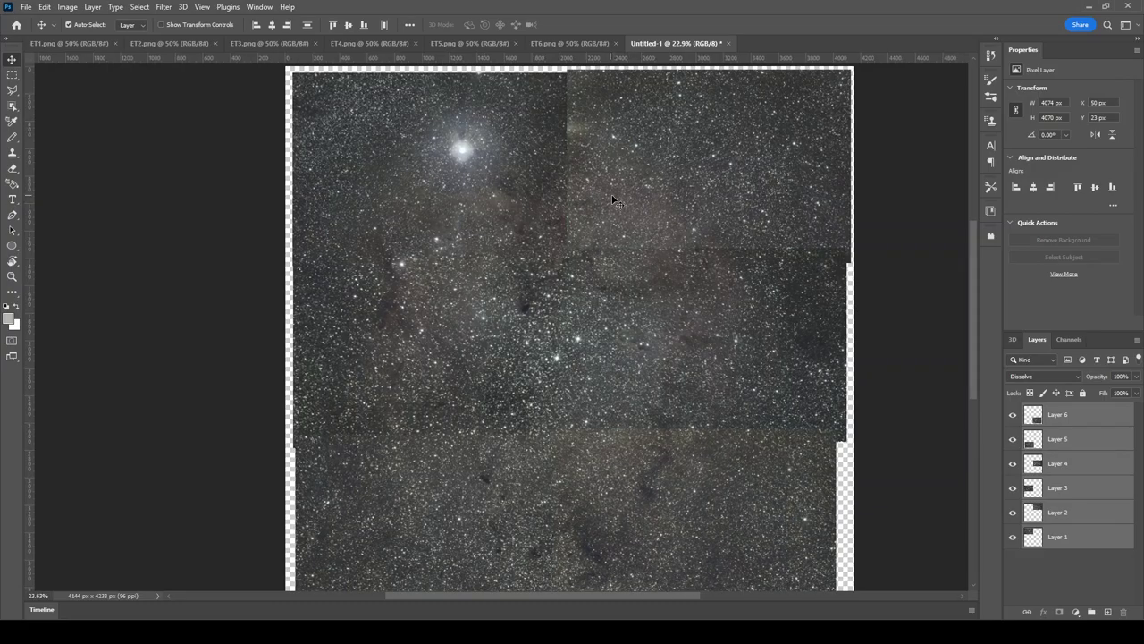
{"action": "scroll", "coordinate": [689, 233], "scroll_direction": "up", "scroll_amount": 2}
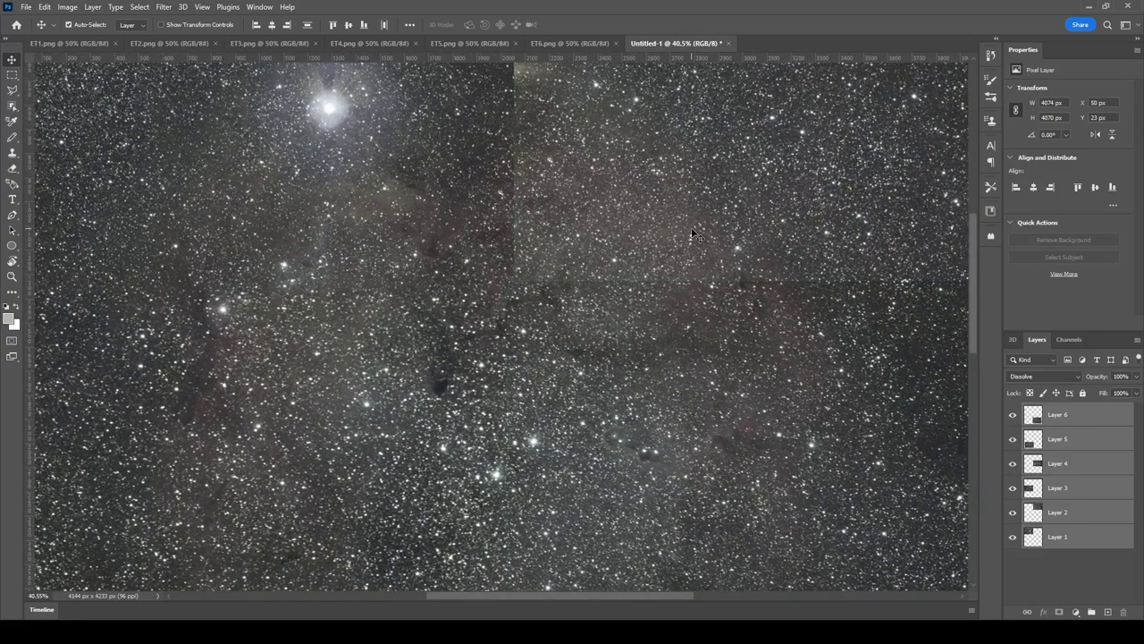
{"action": "scroll", "coordinate": [582, 143], "scroll_direction": "up", "scroll_amount": 5}
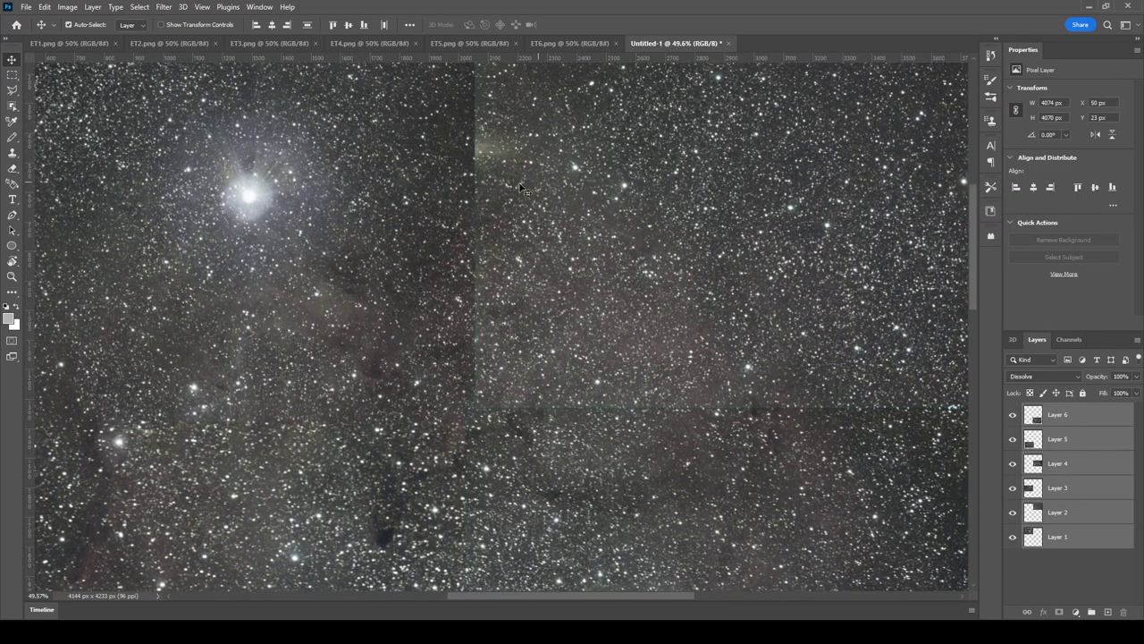
{"action": "scroll", "coordinate": [472, 182], "scroll_direction": "down", "scroll_amount": 5}
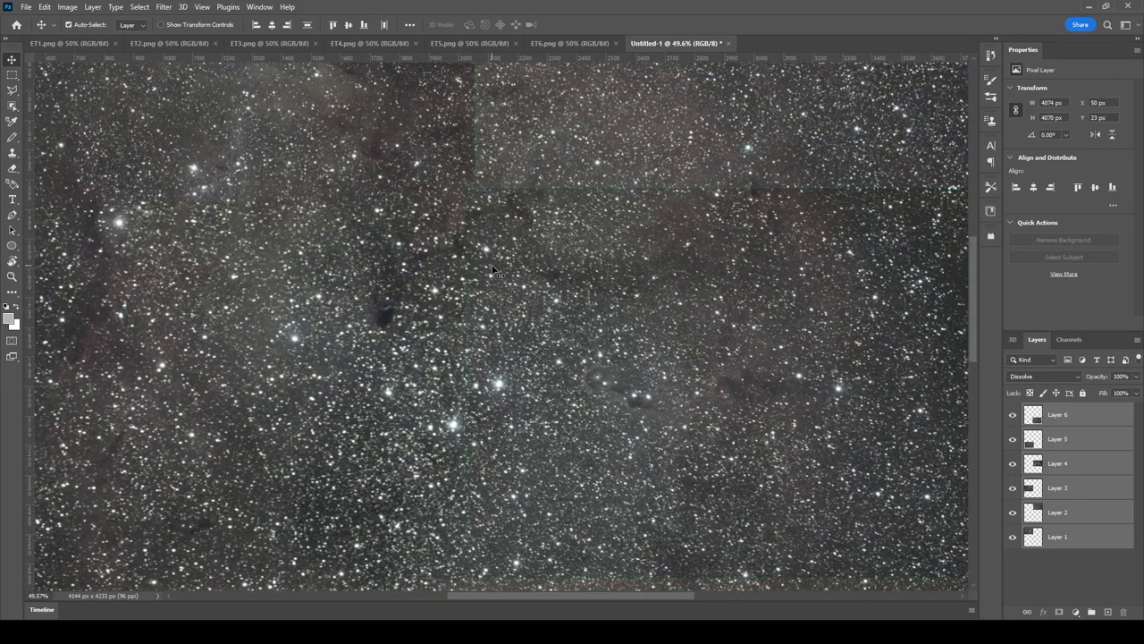
{"action": "scroll", "coordinate": [495, 271], "scroll_direction": "up", "scroll_amount": 4}
{"action": "scroll", "coordinate": [499, 238], "scroll_direction": "down", "scroll_amount": 7}
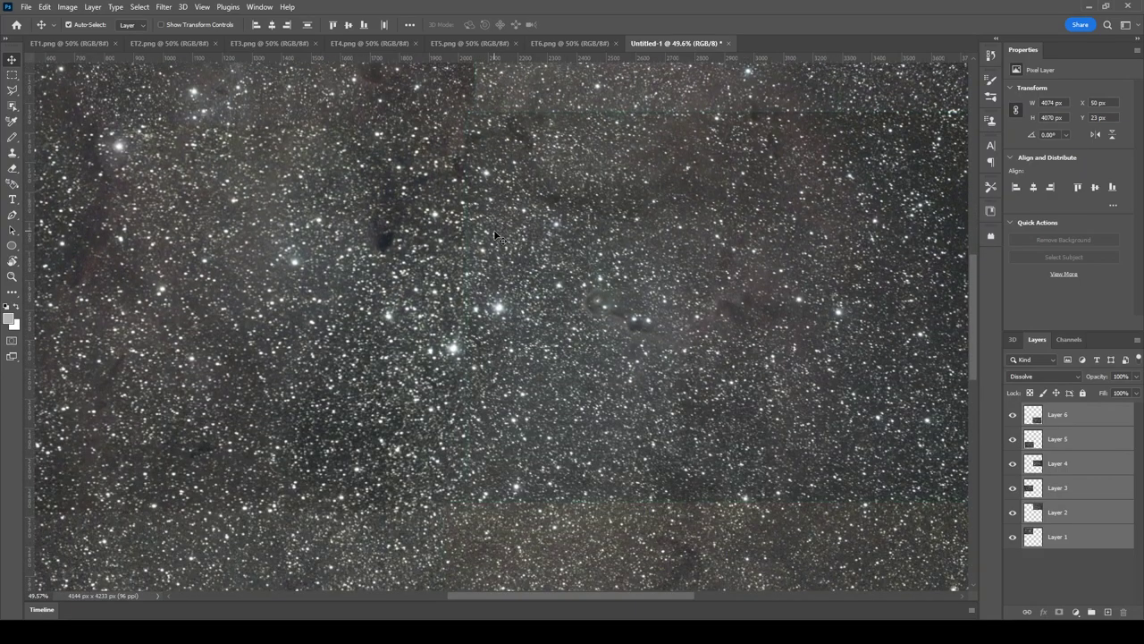
{"action": "scroll", "coordinate": [703, 159], "scroll_direction": "up", "scroll_amount": 2}
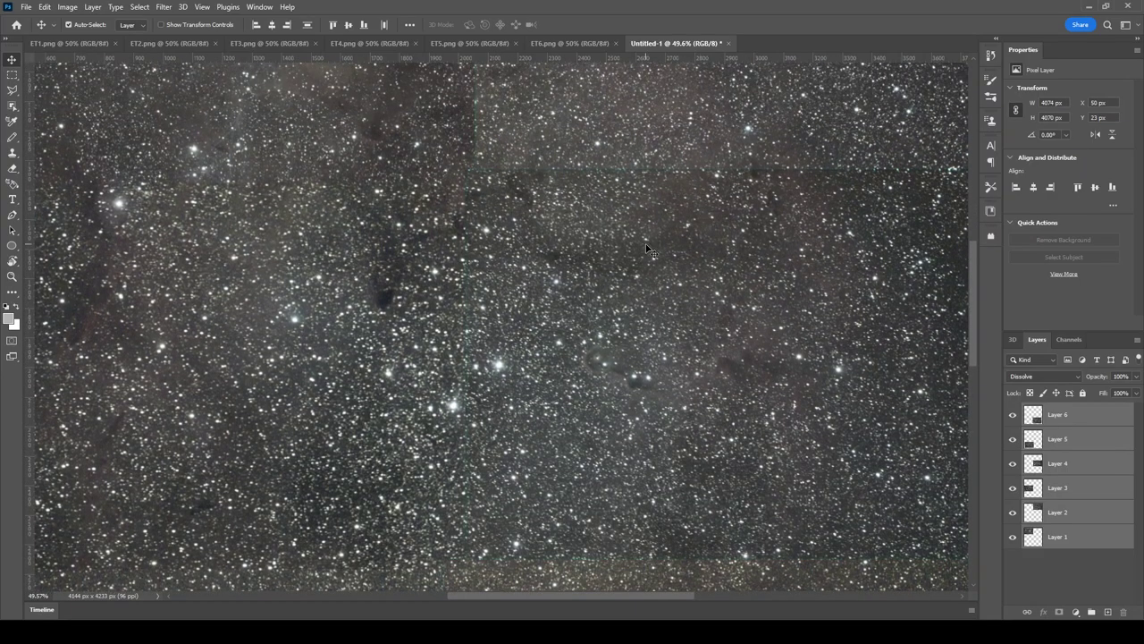
{"action": "scroll", "coordinate": [647, 249], "scroll_direction": "up", "scroll_amount": 2}
{"action": "scroll", "coordinate": [647, 250], "scroll_direction": "up", "scroll_amount": 3}
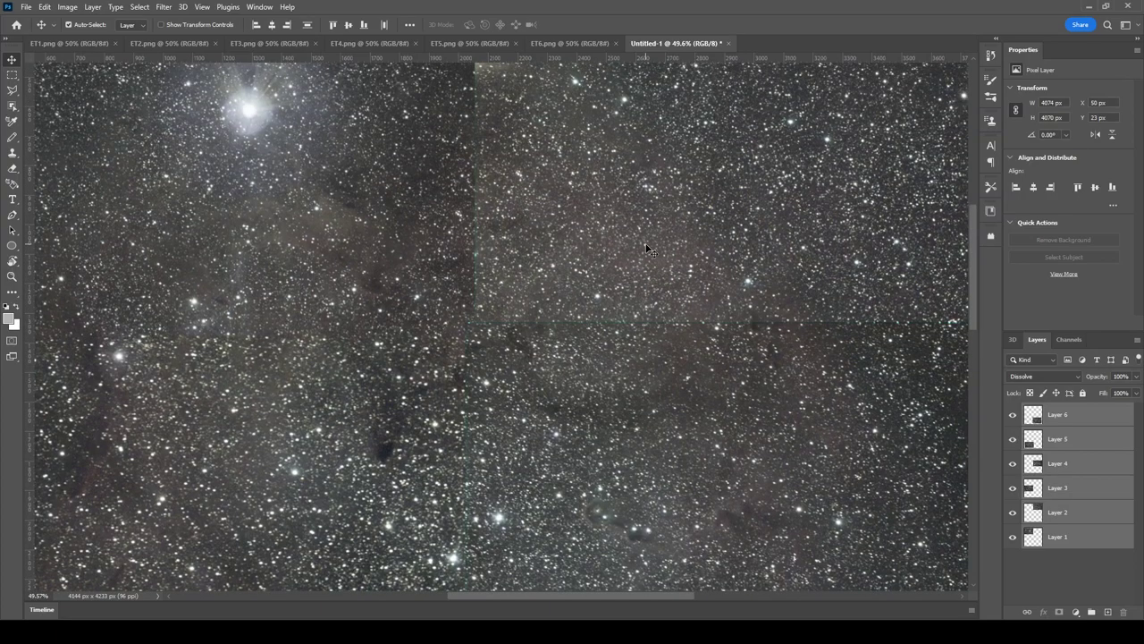
{"action": "scroll", "coordinate": [648, 249], "scroll_direction": "down", "scroll_amount": 3}
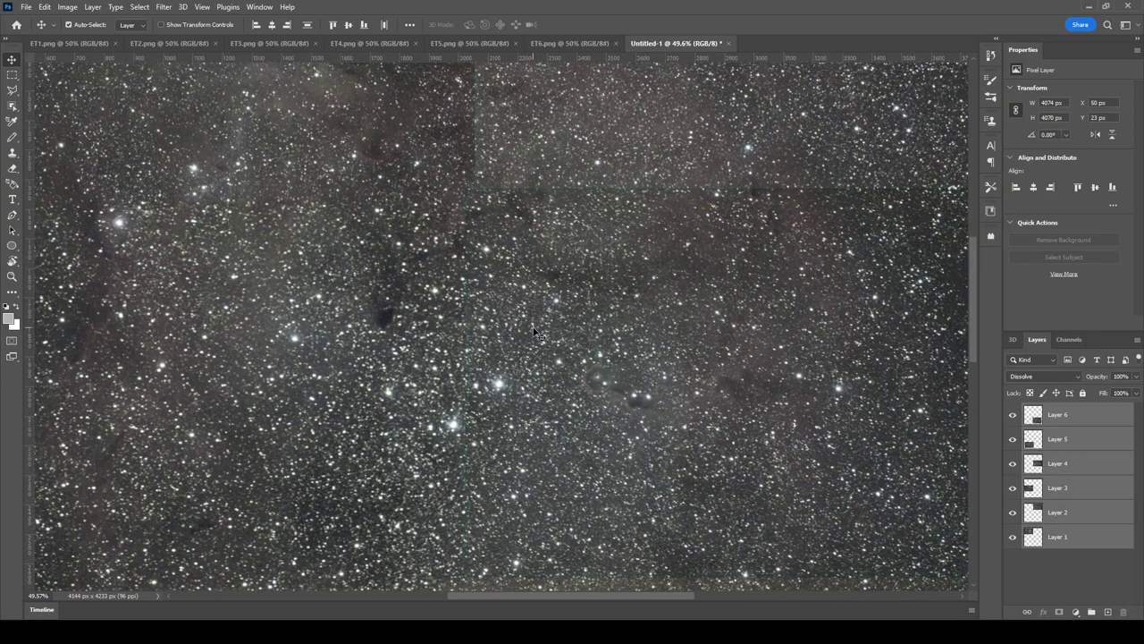
{"action": "scroll", "coordinate": [540, 332], "scroll_direction": "down", "scroll_amount": 2}
{"action": "scroll", "coordinate": [498, 226], "scroll_direction": "up", "scroll_amount": 7}
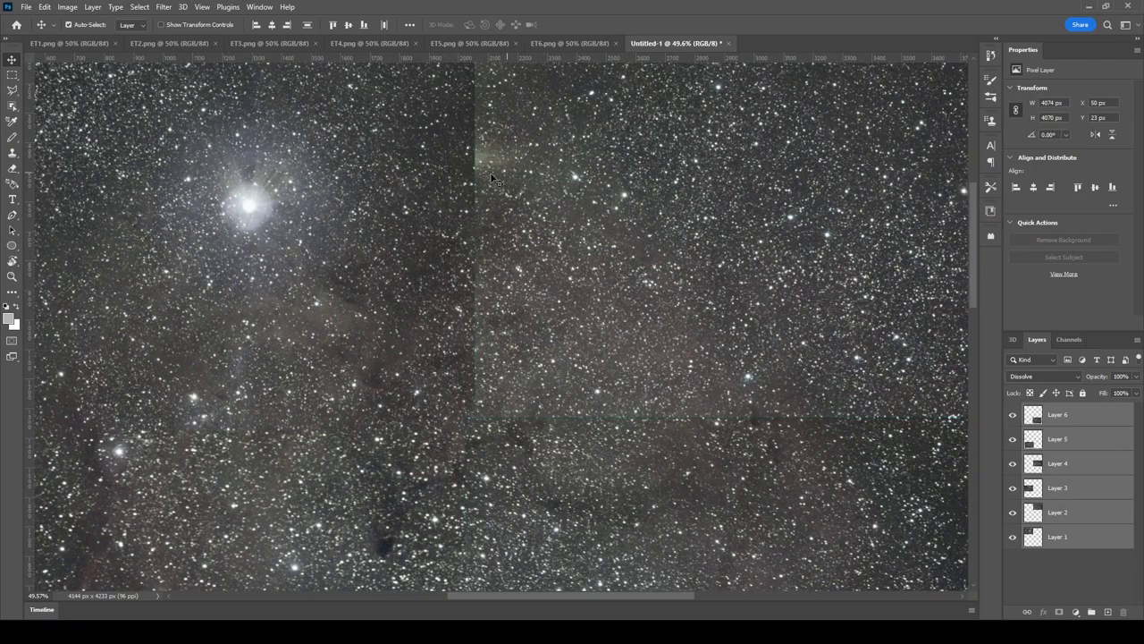
{"action": "scroll", "coordinate": [623, 217], "scroll_direction": "down", "scroll_amount": 8}
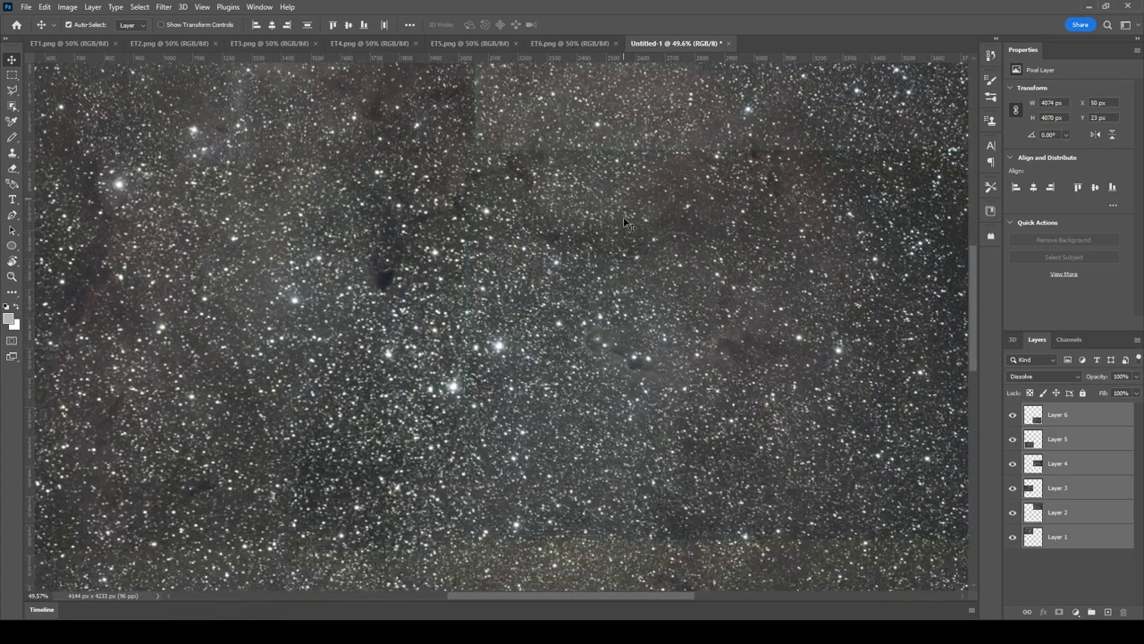
{"action": "scroll", "coordinate": [626, 223], "scroll_direction": "down", "scroll_amount": 6}
{"action": "scroll", "coordinate": [626, 223], "scroll_direction": "down", "scroll_amount": 2}
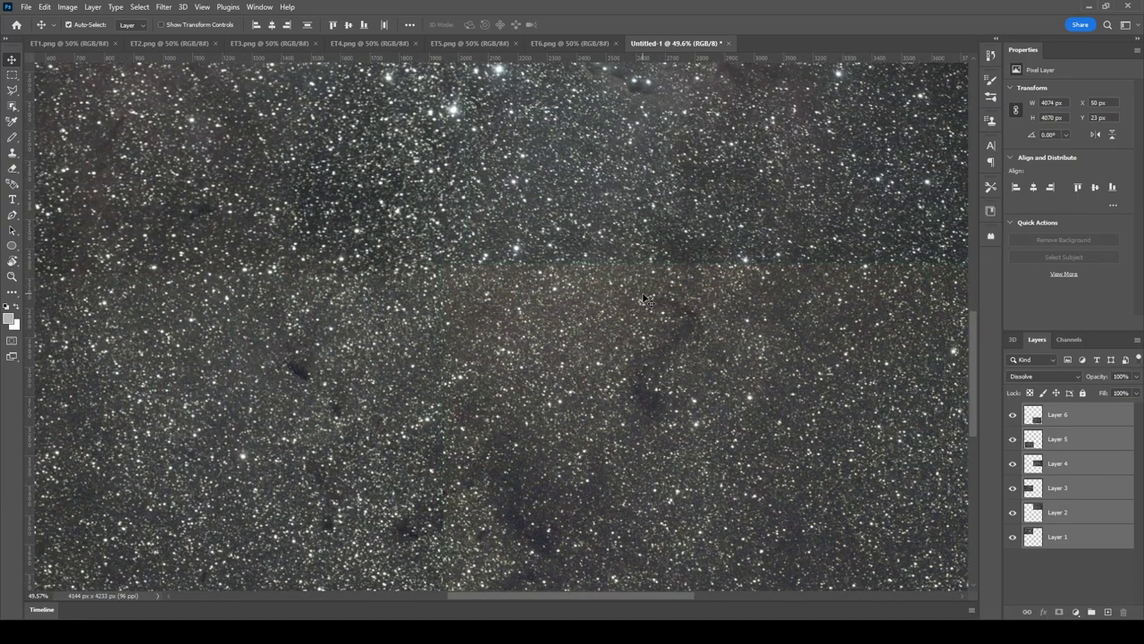
{"action": "scroll", "coordinate": [644, 300], "scroll_direction": "down", "scroll_amount": 2}
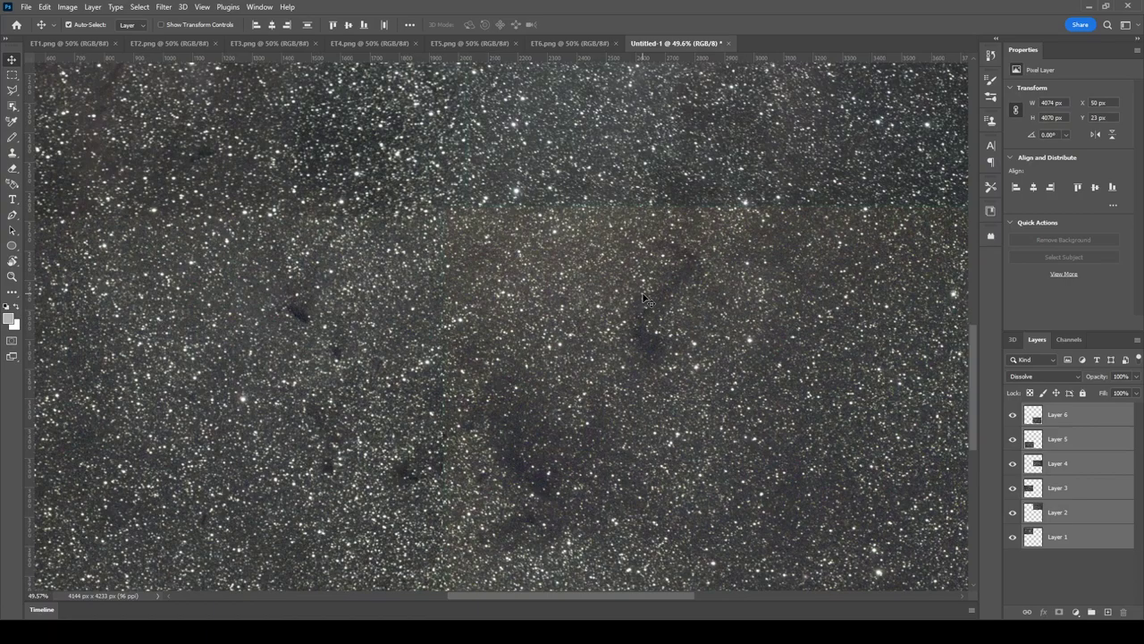
{"action": "scroll", "coordinate": [505, 249], "scroll_direction": "up", "scroll_amount": 2}
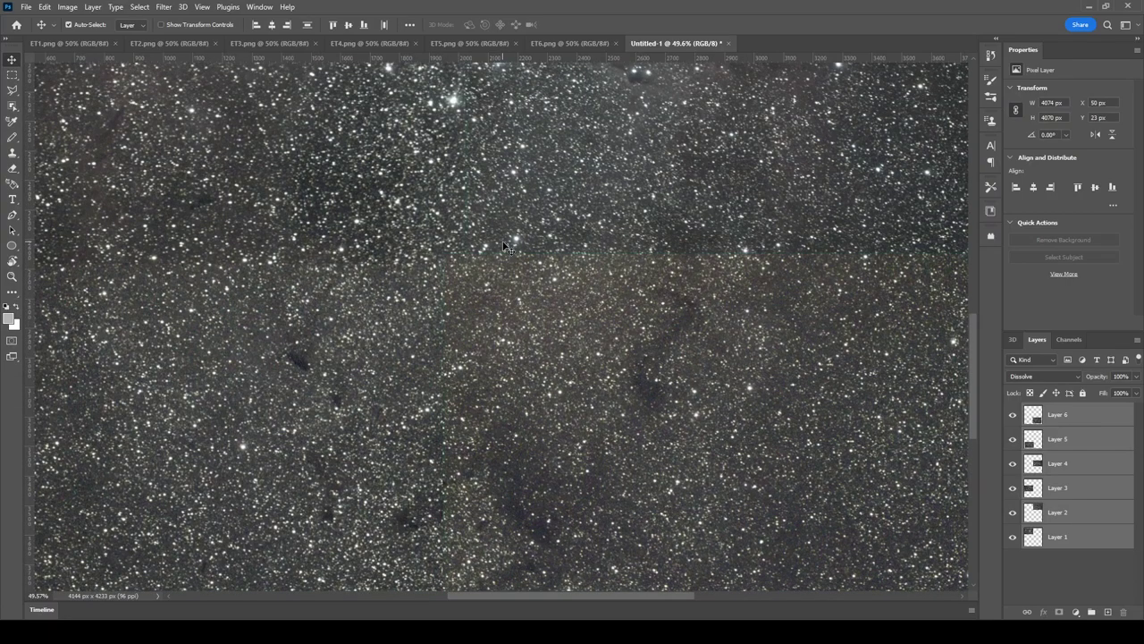
{"action": "scroll", "coordinate": [534, 257], "scroll_direction": "down", "scroll_amount": 6}
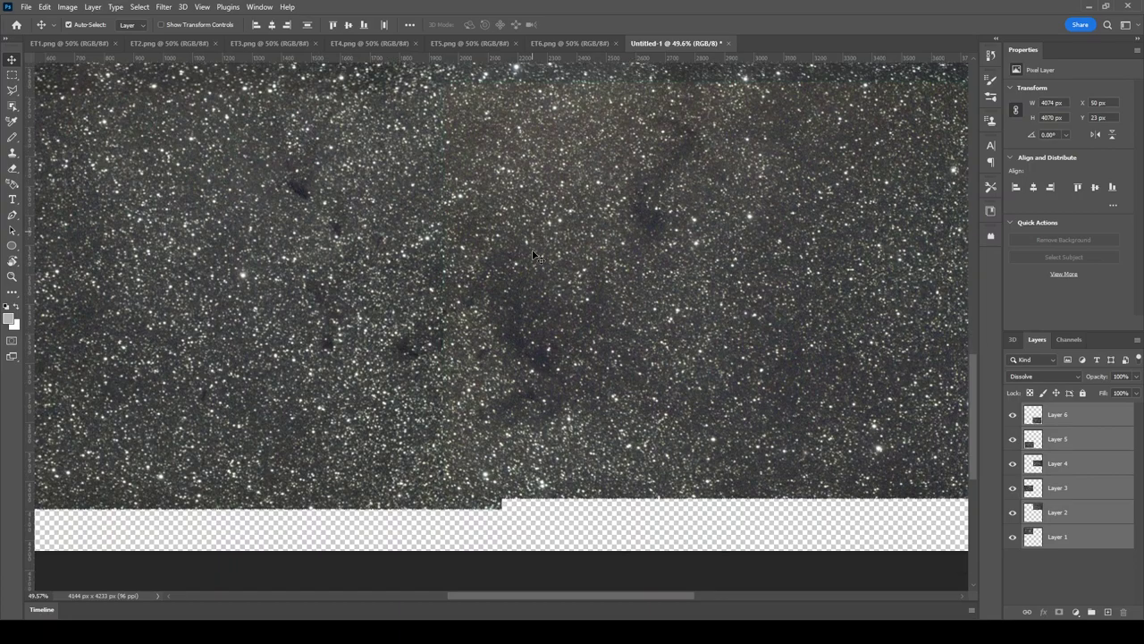
{"action": "scroll", "coordinate": [534, 257], "scroll_direction": "left", "scroll_amount": 2}
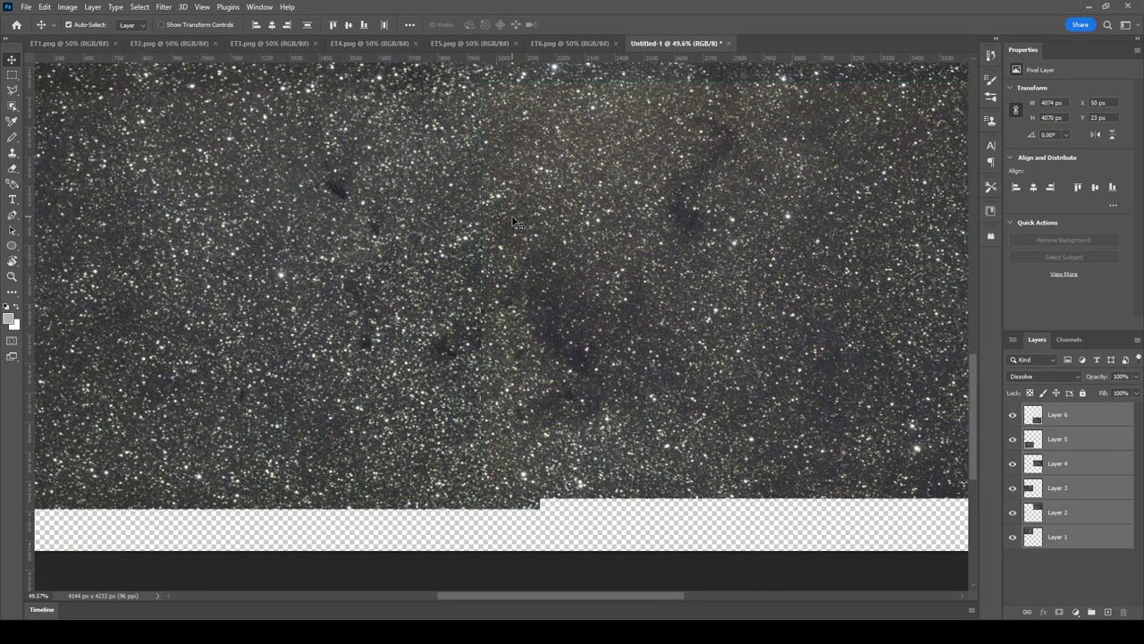
{"action": "scroll", "coordinate": [516, 221], "scroll_direction": "up", "scroll_amount": 3}
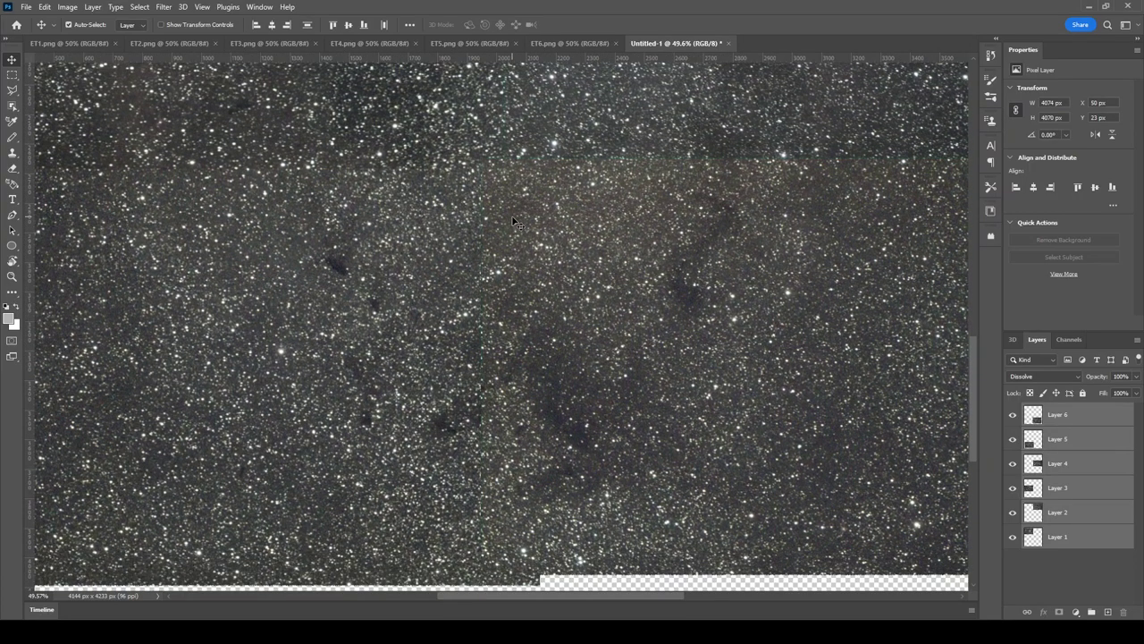
{"action": "scroll", "coordinate": [515, 221], "scroll_direction": "up", "scroll_amount": 15}
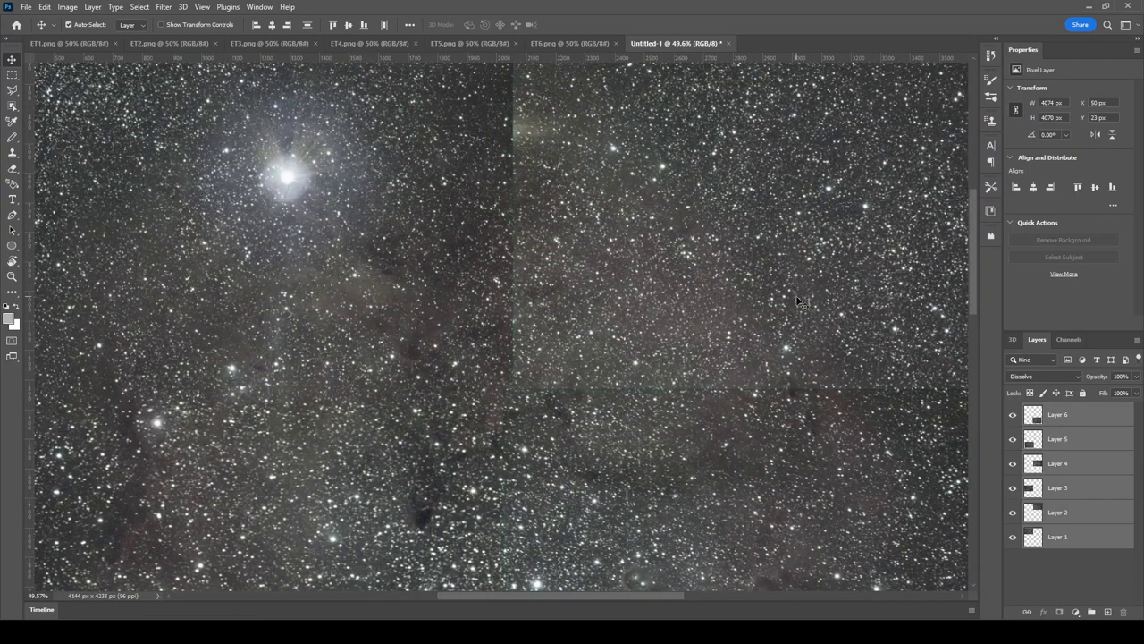
{"action": "scroll", "coordinate": [828, 387], "scroll_direction": "up", "scroll_amount": 3}
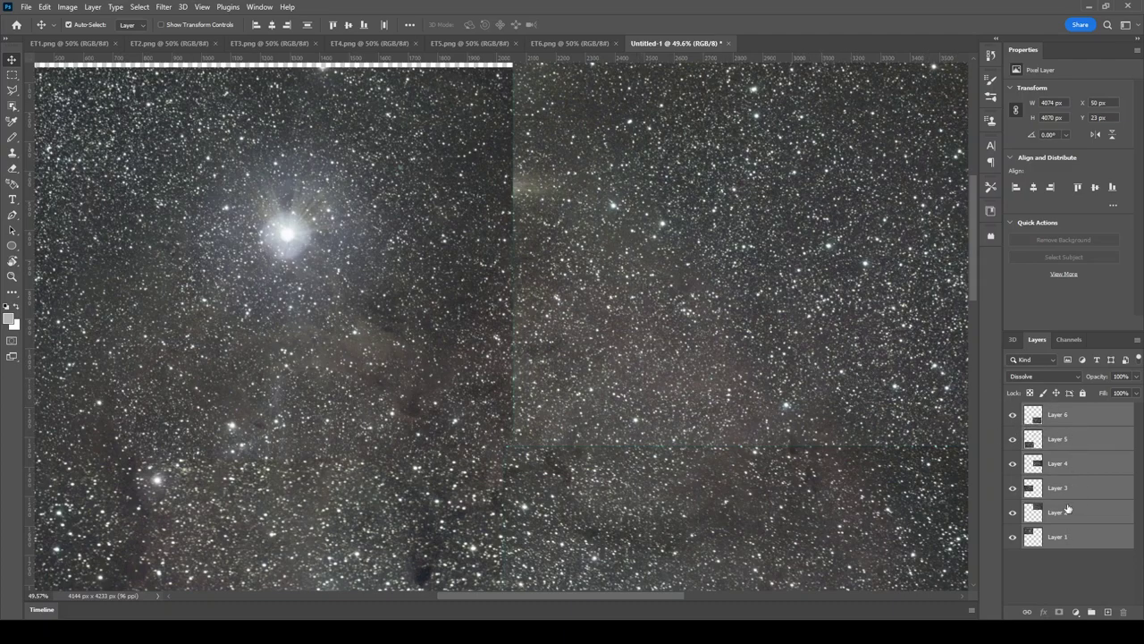
{"action": "left_click", "coordinate": [45, 7]}
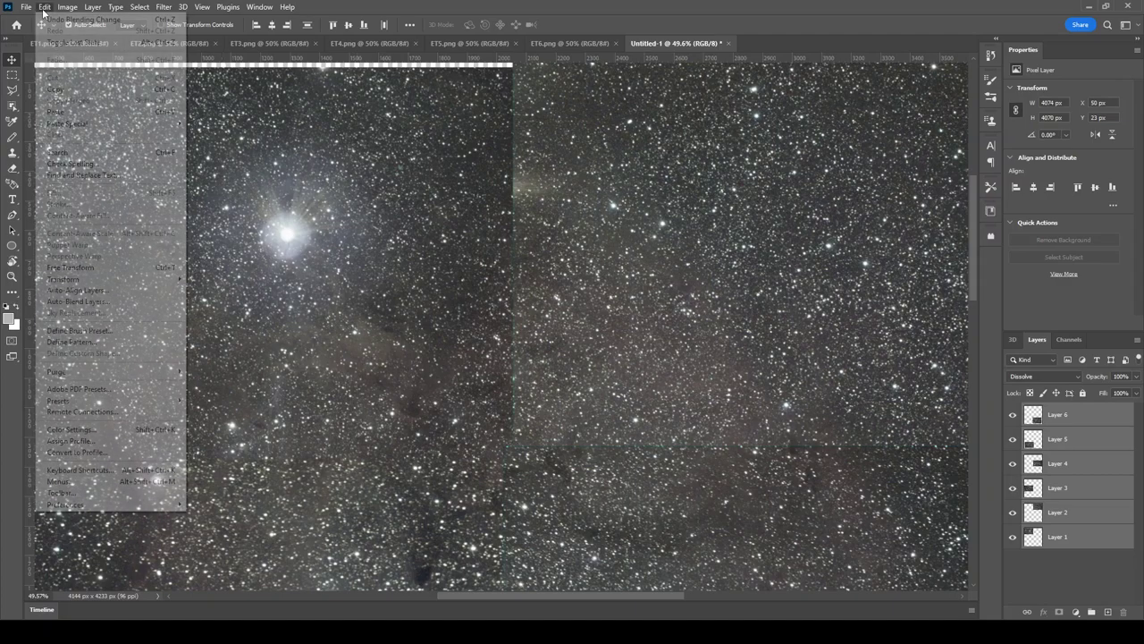
{"action": "left_click", "coordinate": [77, 301]}
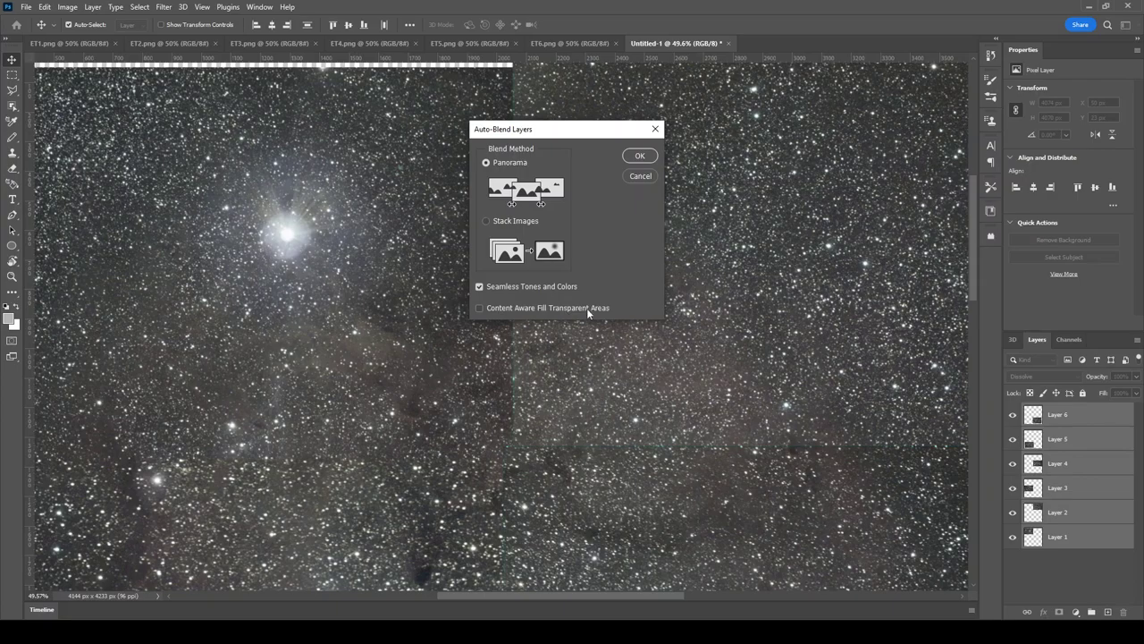
{"action": "scroll", "coordinate": [506, 395], "scroll_direction": "down", "scroll_amount": 2}
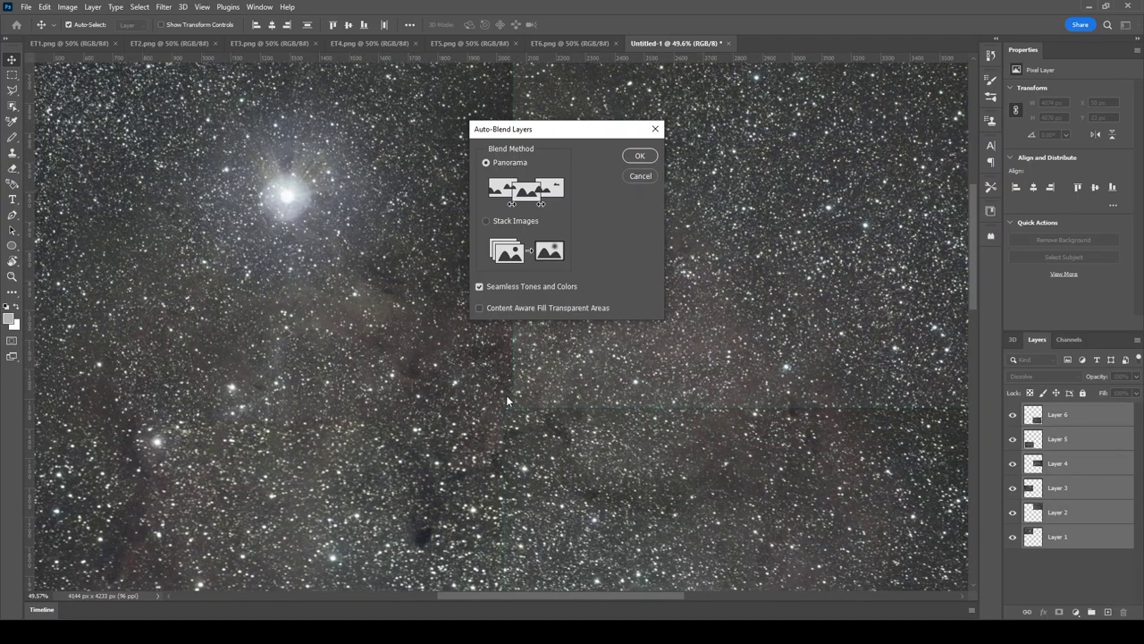
{"action": "scroll", "coordinate": [506, 396], "scroll_direction": "down", "scroll_amount": 1}
{"action": "scroll", "coordinate": [210, 331], "scroll_direction": "down", "scroll_amount": 5}
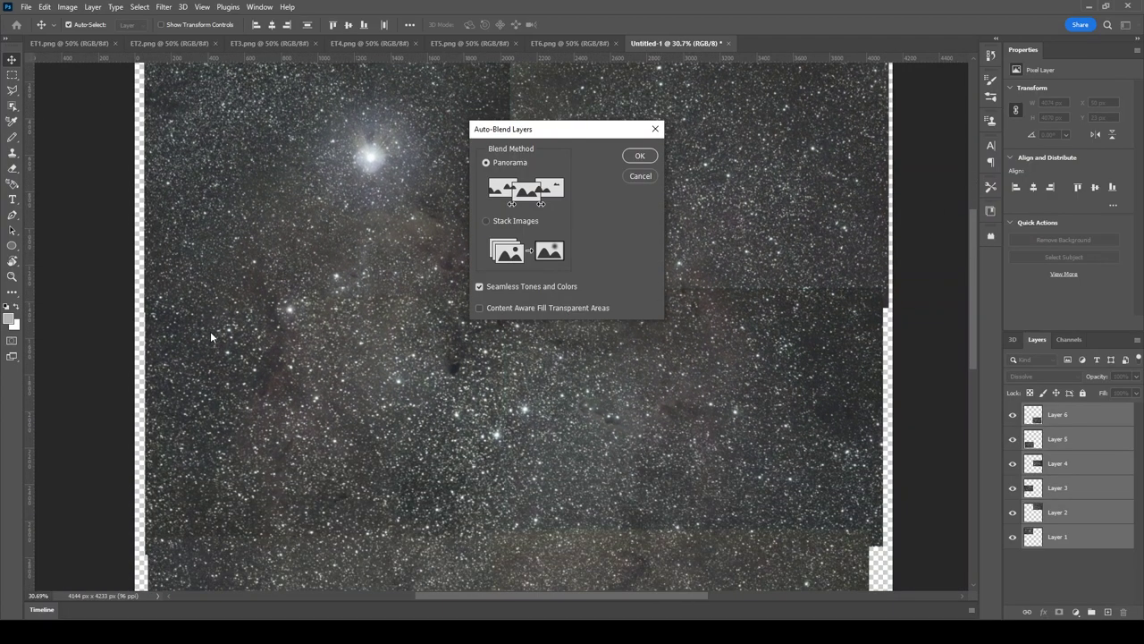
{"action": "scroll", "coordinate": [408, 309], "scroll_direction": "up", "scroll_amount": 10}
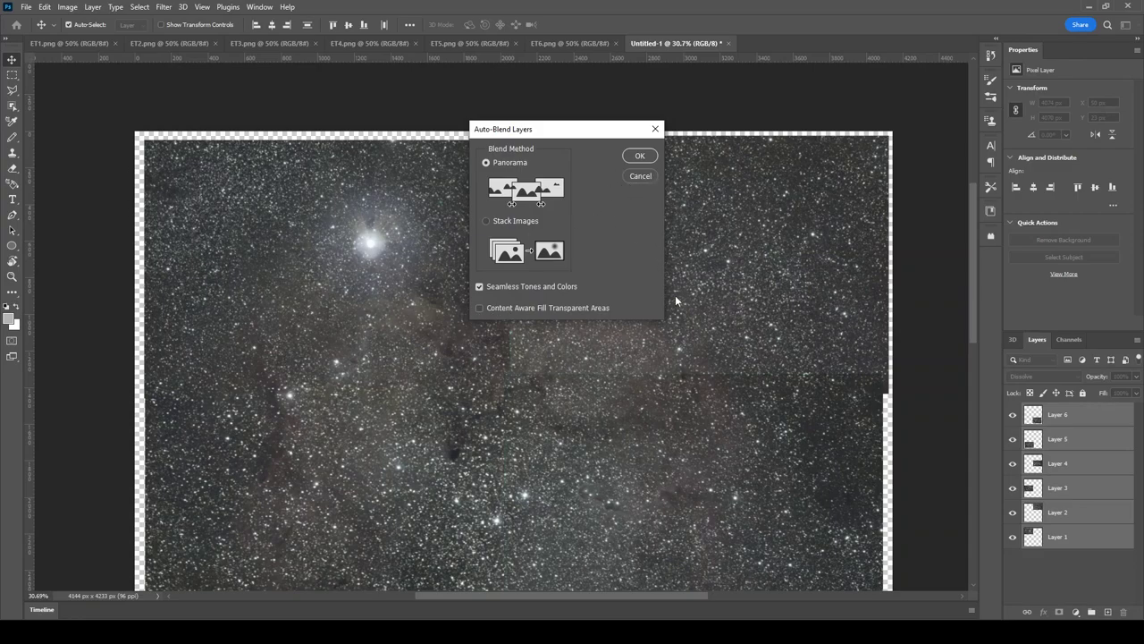
{"action": "scroll", "coordinate": [698, 264], "scroll_direction": "down", "scroll_amount": 1}
{"action": "scroll", "coordinate": [699, 268], "scroll_direction": "up", "scroll_amount": 1}
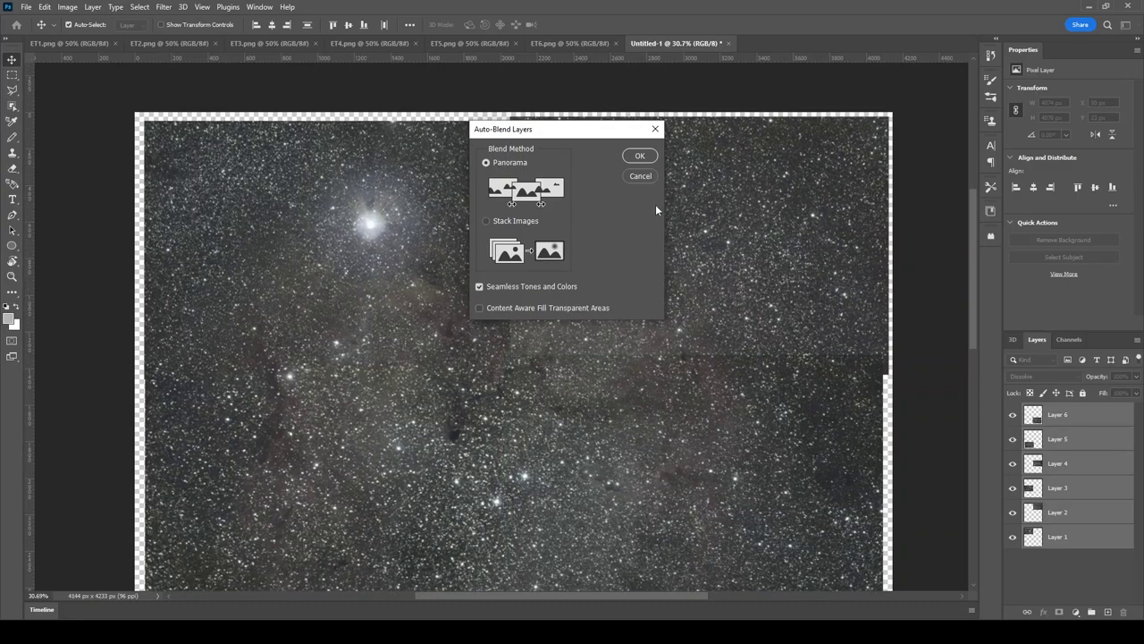
{"action": "left_click", "coordinate": [640, 176]}
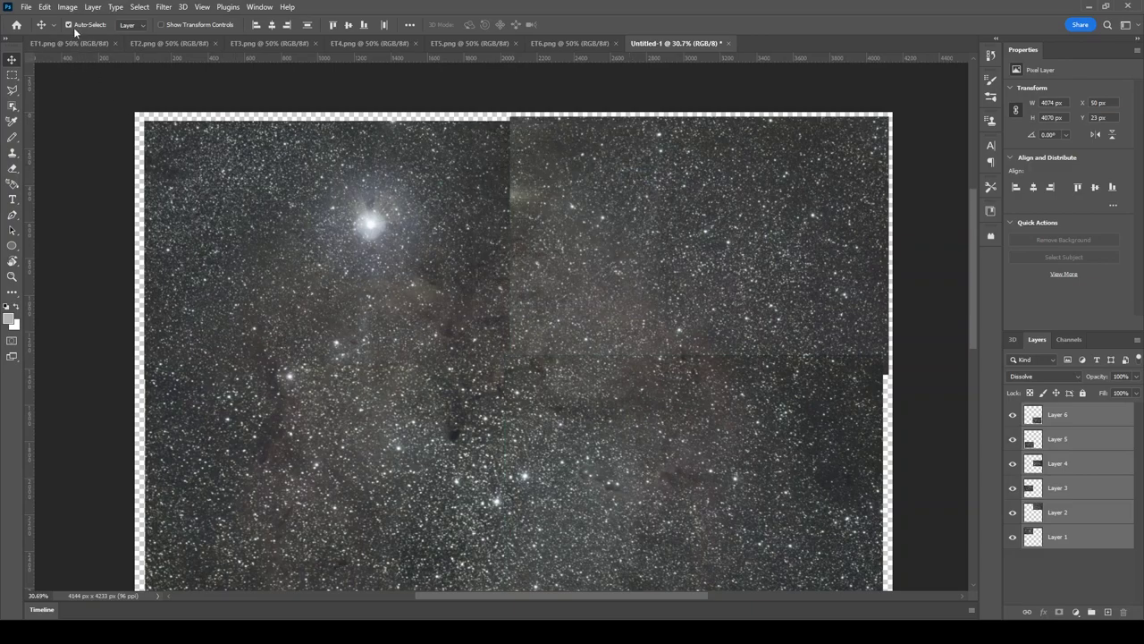
Step: Trim transparent pixels from all four sides, shrinking the canvas to 4074 × 4070 px
{"action": "left_click", "coordinate": [46, 7]}
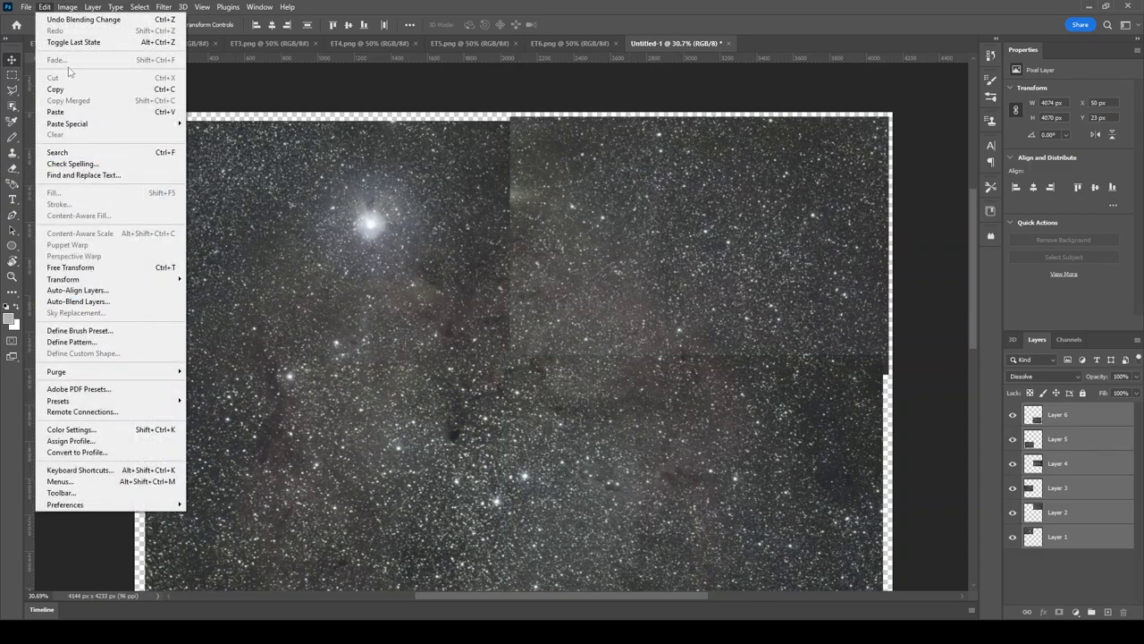
{"action": "mouse_move", "coordinate": [69, 8]}
{"action": "left_click", "coordinate": [75, 141]}
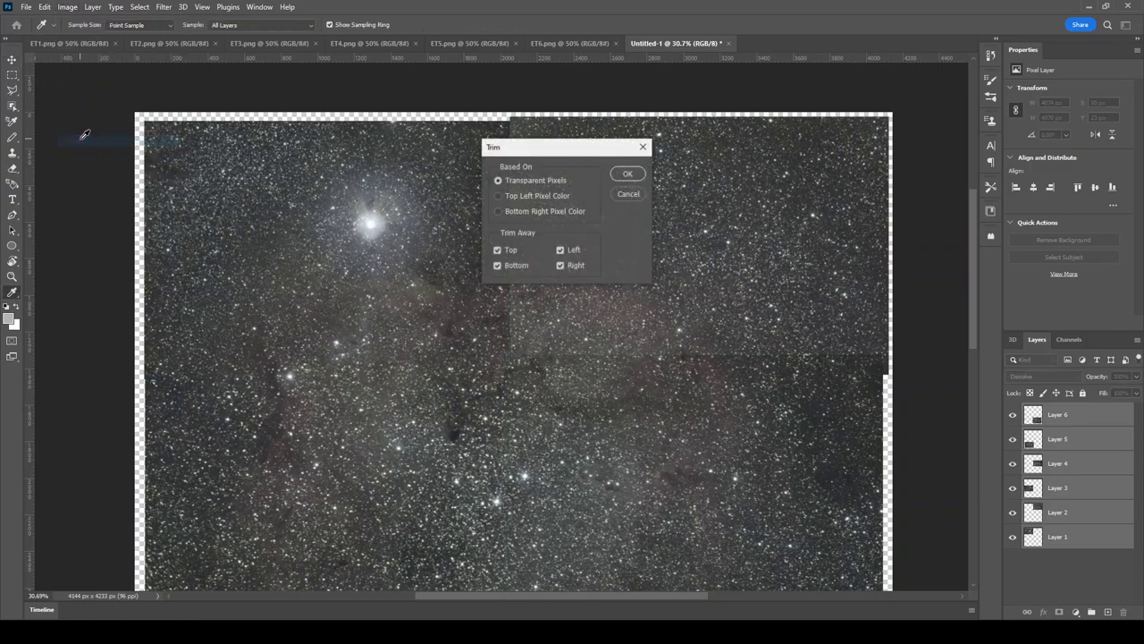
{"action": "left_click", "coordinate": [628, 173]}
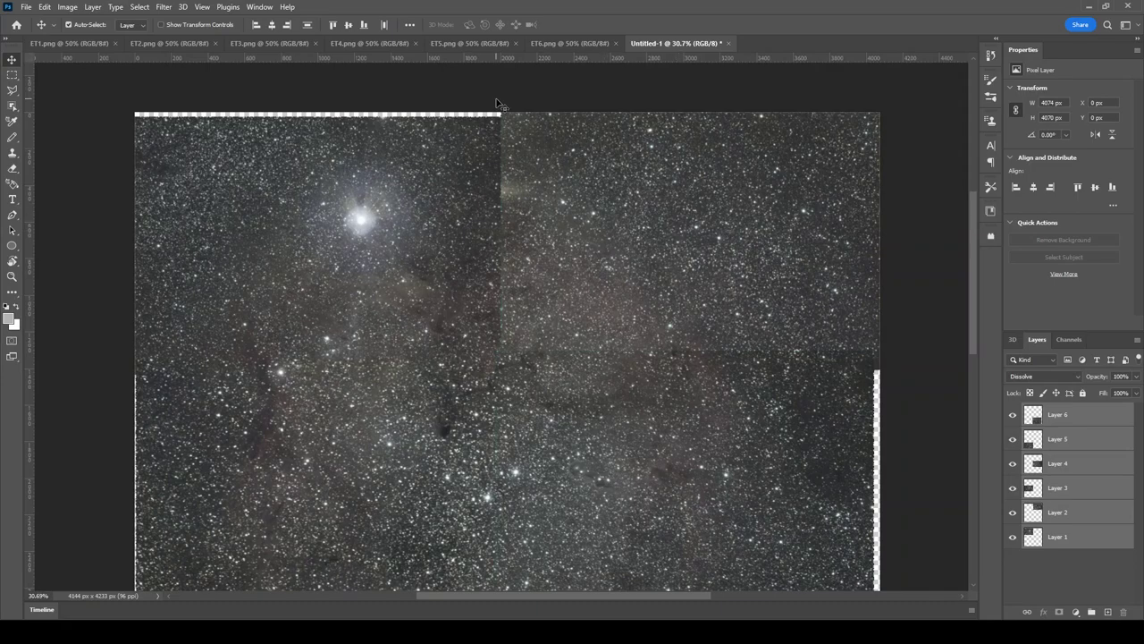
{"action": "scroll", "coordinate": [601, 508], "scroll_direction": "down", "scroll_amount": 10}
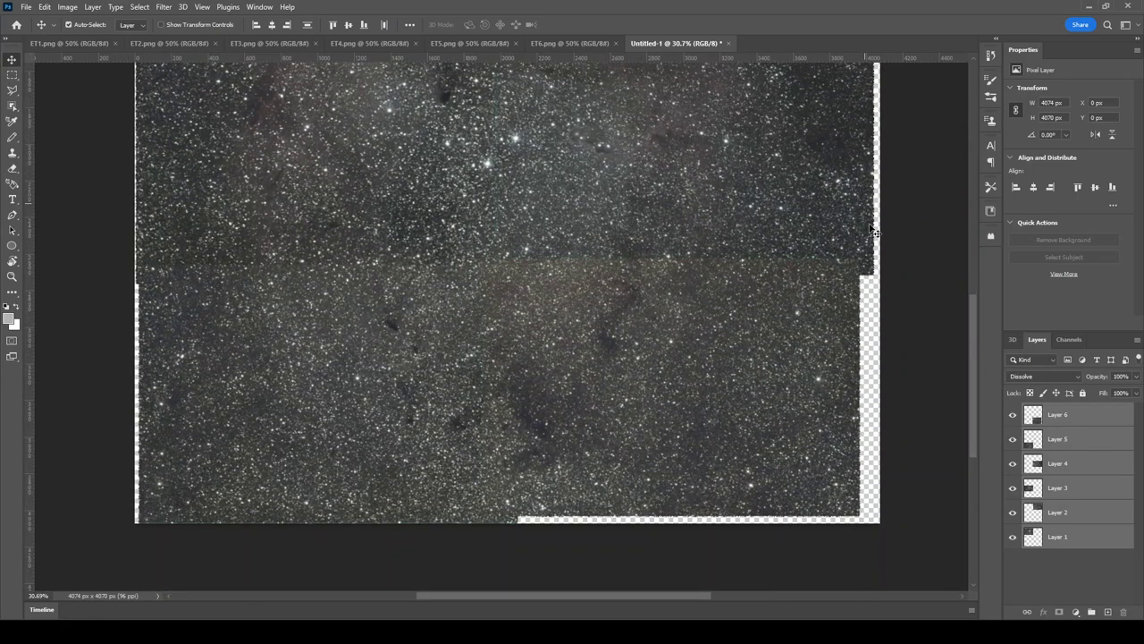
{"action": "scroll", "coordinate": [876, 348], "scroll_direction": "up", "scroll_amount": 10}
{"action": "scroll", "coordinate": [879, 369], "scroll_direction": "up", "scroll_amount": 9}
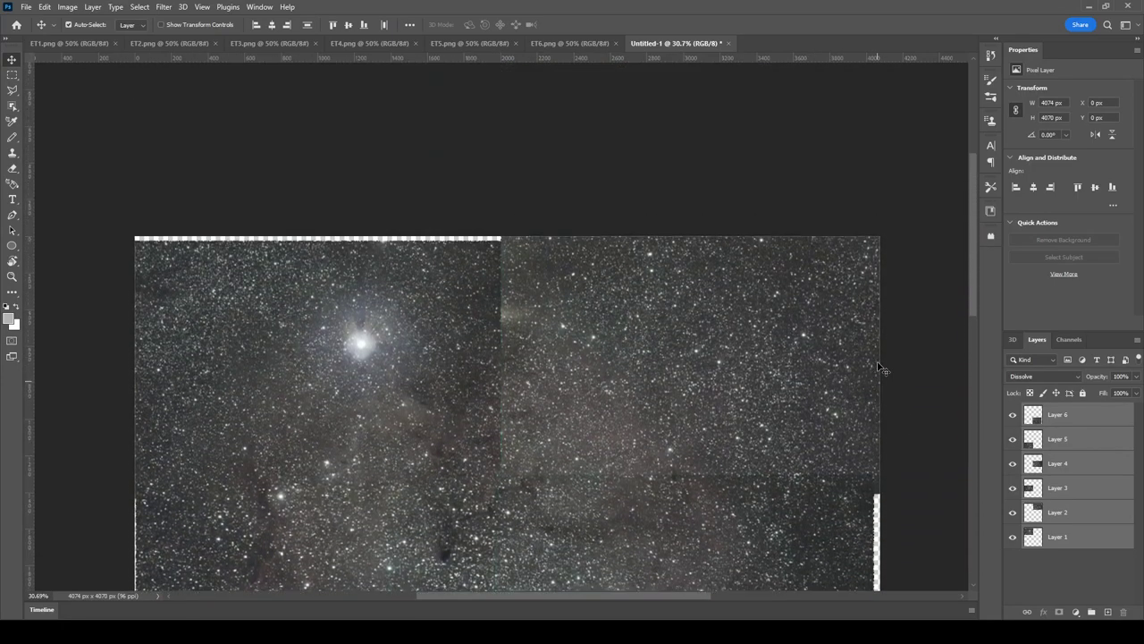
{"action": "scroll", "coordinate": [568, 385], "scroll_direction": "down", "scroll_amount": 4}
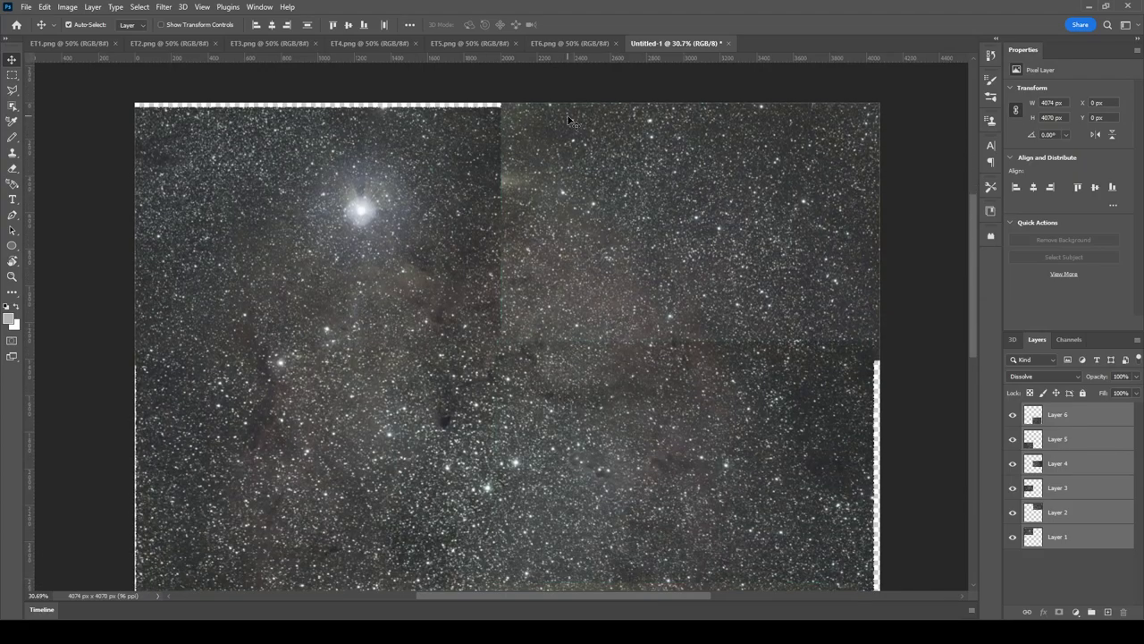
Step: Auto-Blend the six layers as a Panorama with Seamless Tones and Content Aware Fill Transparent Areas
{"action": "left_click", "coordinate": [45, 7]}
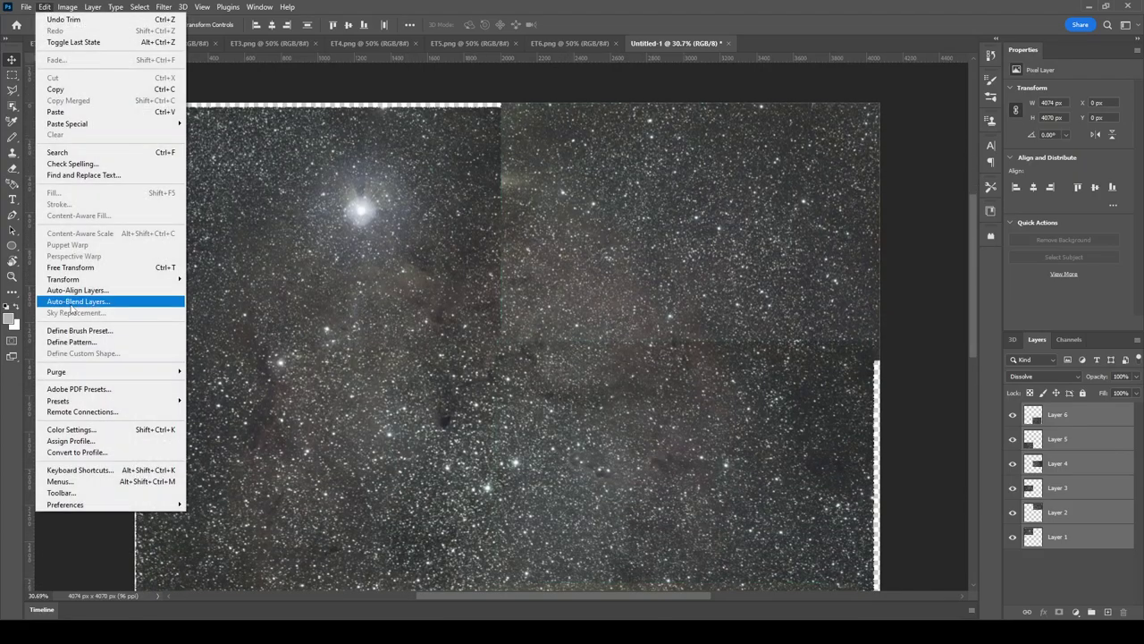
{"action": "left_click", "coordinate": [103, 302]}
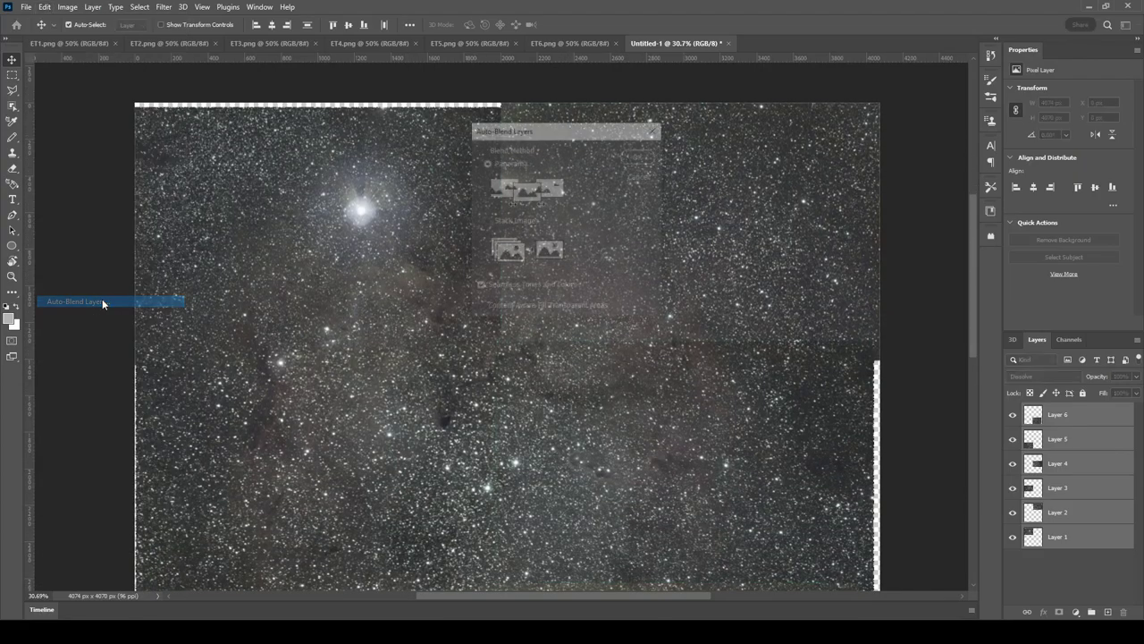
{"action": "left_click", "coordinate": [480, 308]}
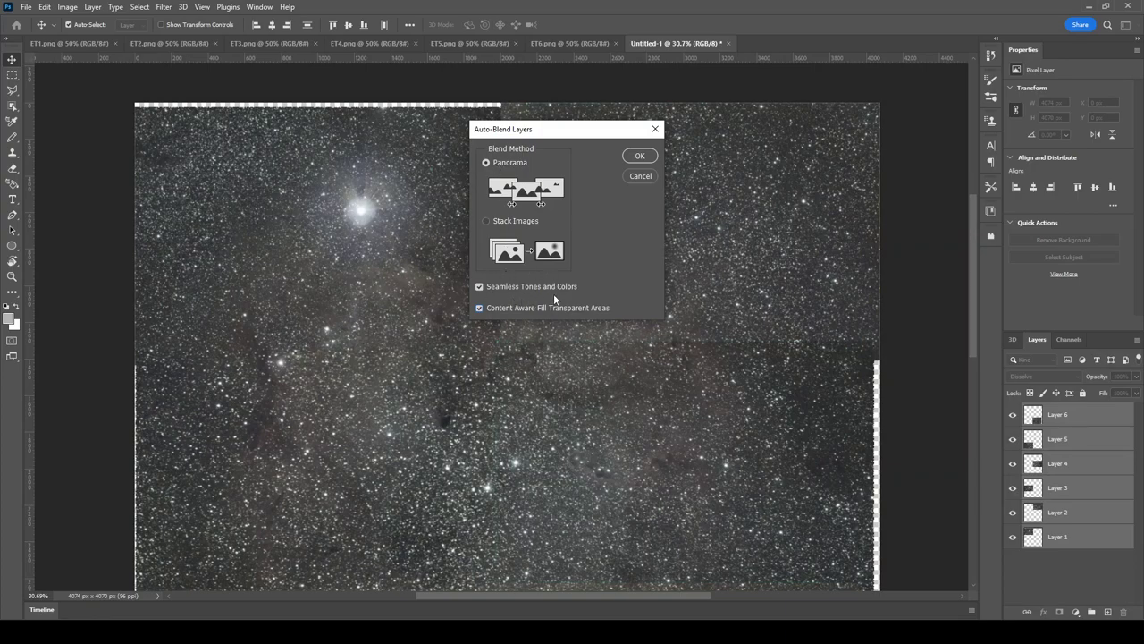
{"action": "left_click", "coordinate": [639, 156]}
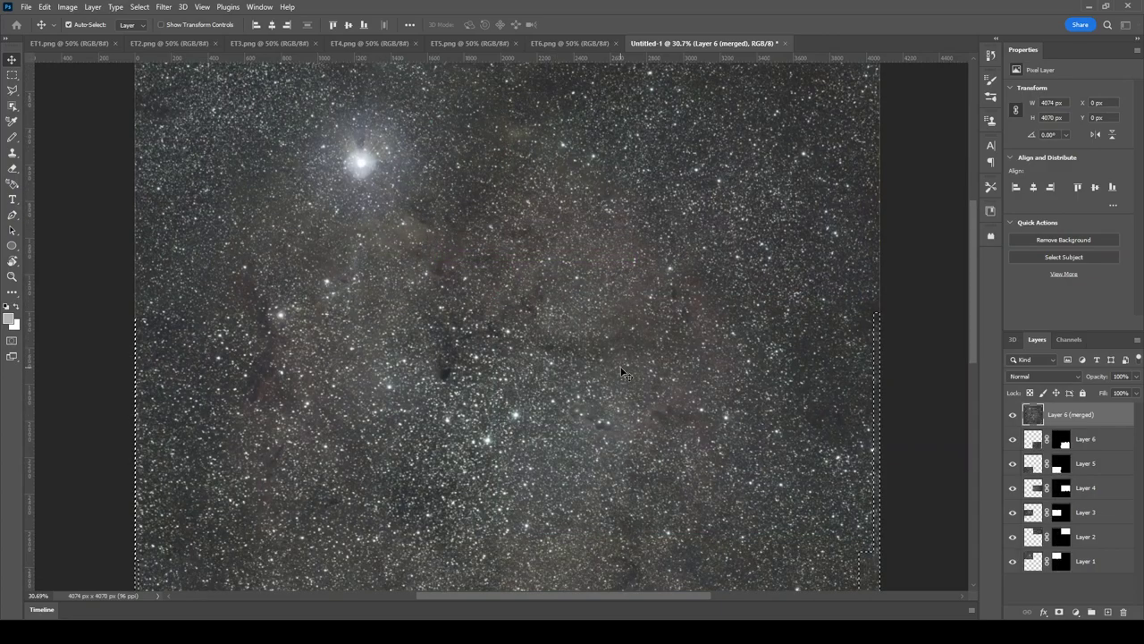
Step: Deselect everything so no selection outline remains on the merged Layer 6 panorama
{"action": "scroll", "coordinate": [623, 373], "scroll_direction": "up", "scroll_amount": 2}
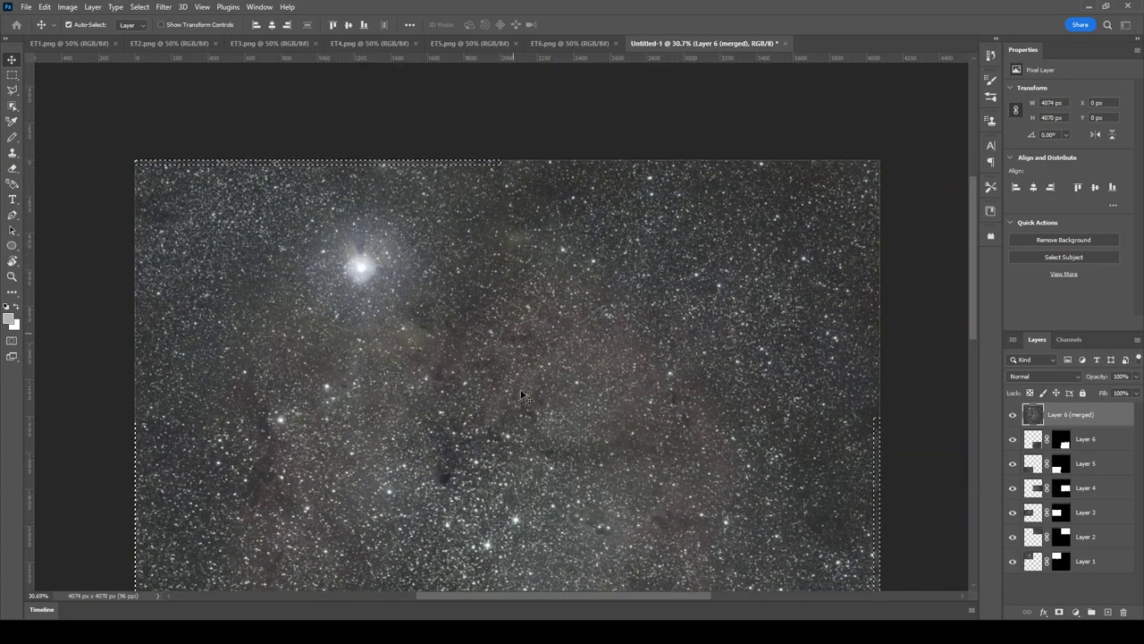
{"action": "scroll", "coordinate": [525, 396], "scroll_direction": "down", "scroll_amount": 1}
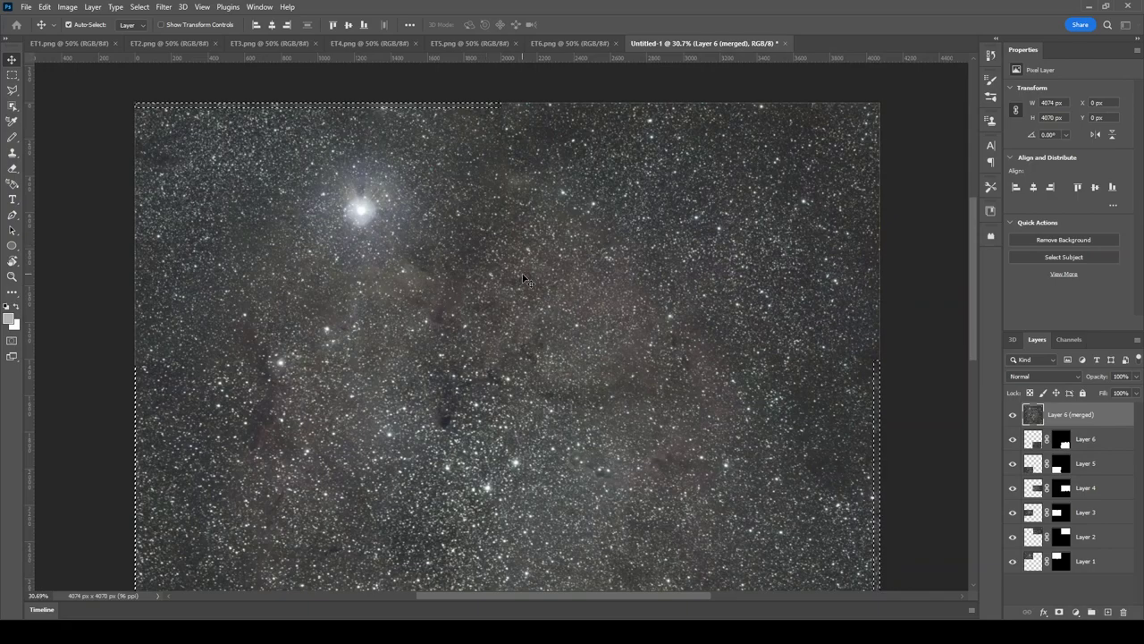
{"action": "scroll", "coordinate": [523, 279], "scroll_direction": "down", "scroll_amount": 1}
{"action": "scroll", "coordinate": [472, 319], "scroll_direction": "up", "scroll_amount": 1}
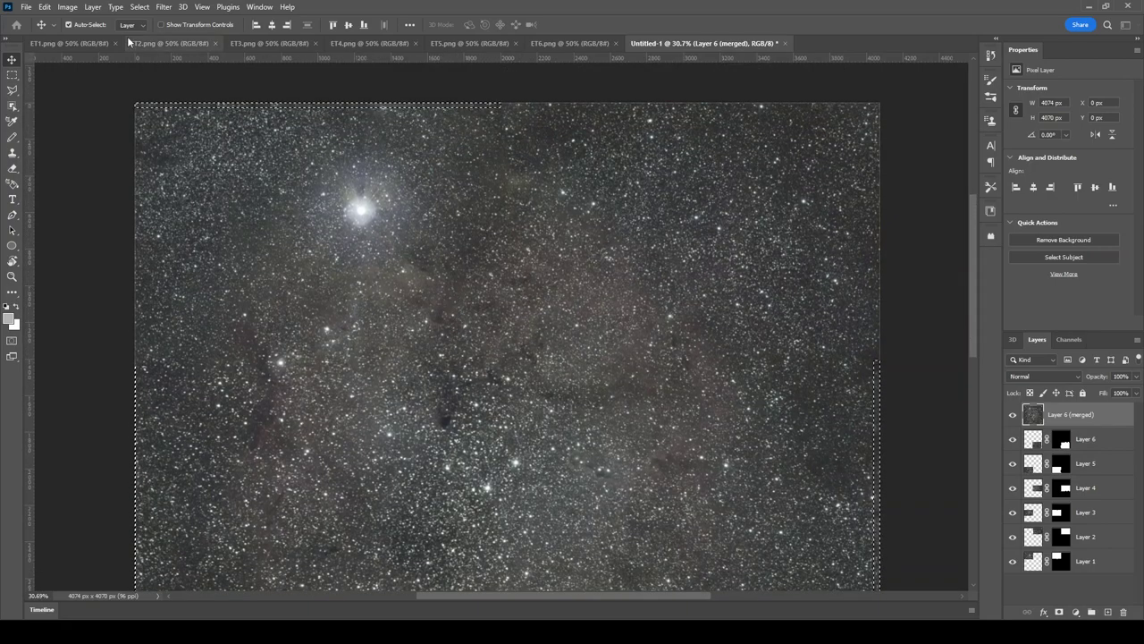
{"action": "left_click", "coordinate": [141, 7]}
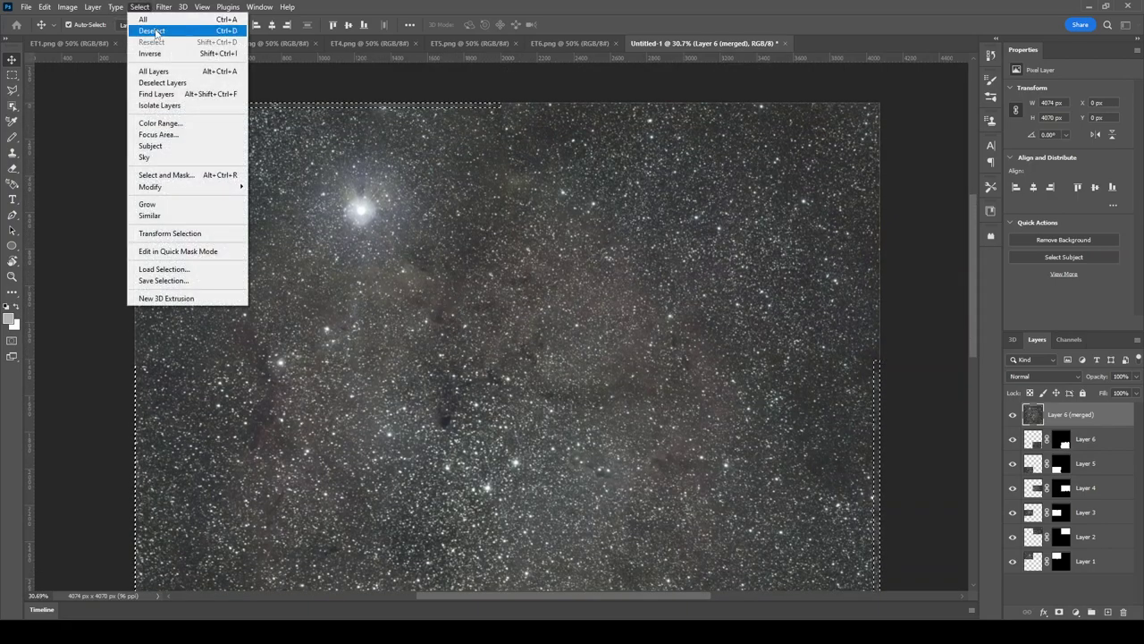
{"action": "left_click", "coordinate": [153, 31]}
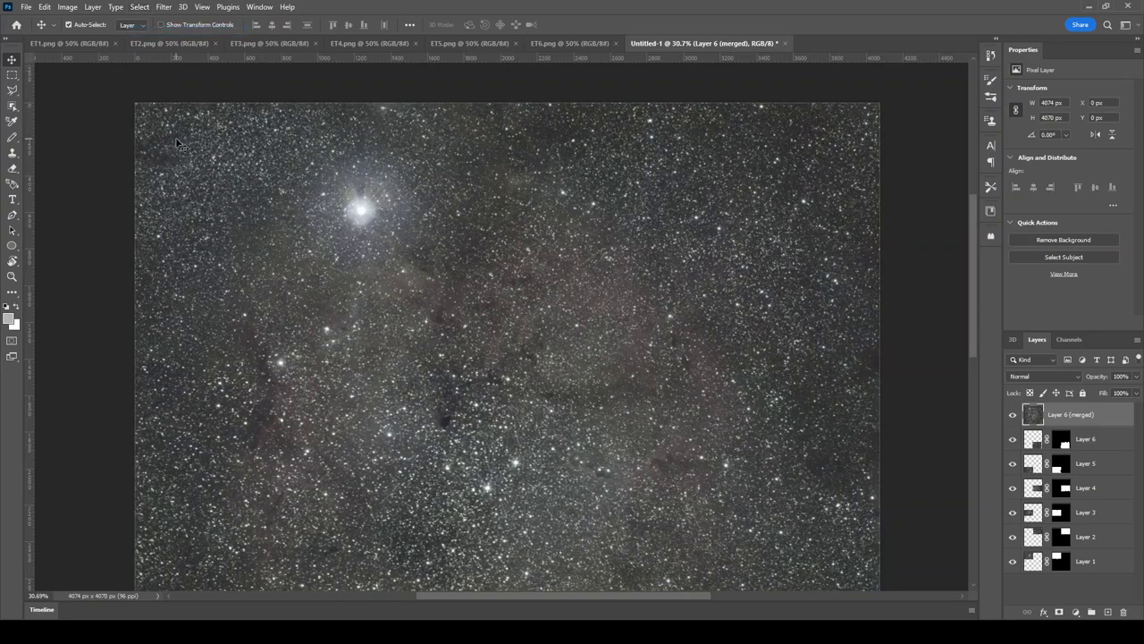
Step: Zoom in and out across the 4074 × 4070 px Elephant Trunk star field to check for panel seams
{"action": "scroll", "coordinate": [183, 143], "scroll_direction": "down", "scroll_amount": 2}
{"action": "scroll", "coordinate": [179, 187], "scroll_direction": "up", "scroll_amount": 1}
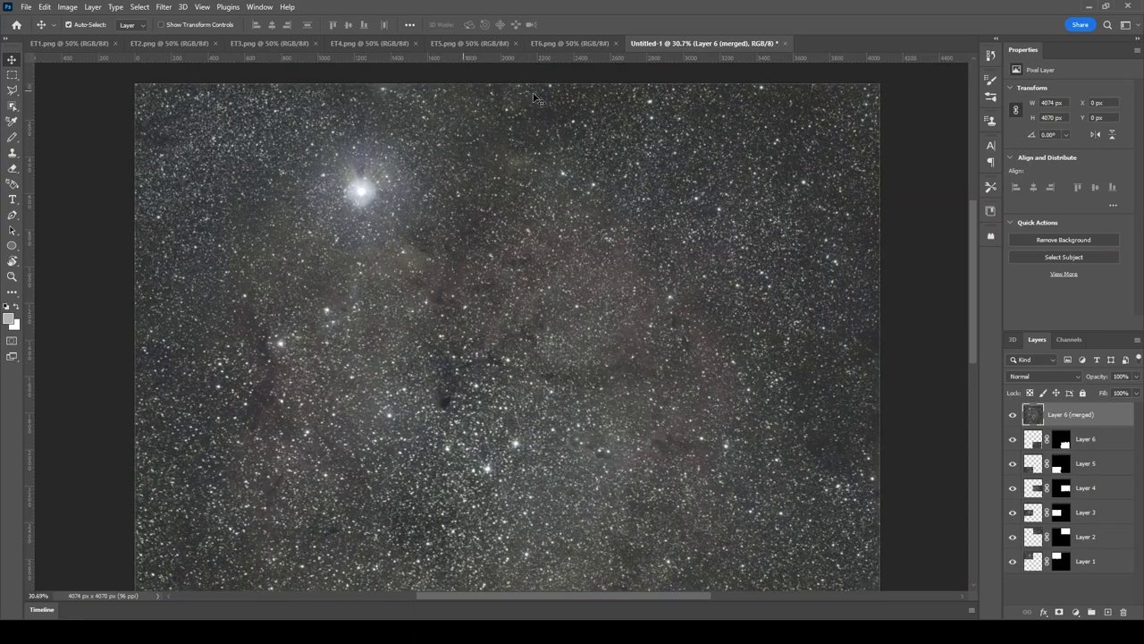
{"action": "scroll", "coordinate": [590, 112], "scroll_direction": "down", "scroll_amount": 5}
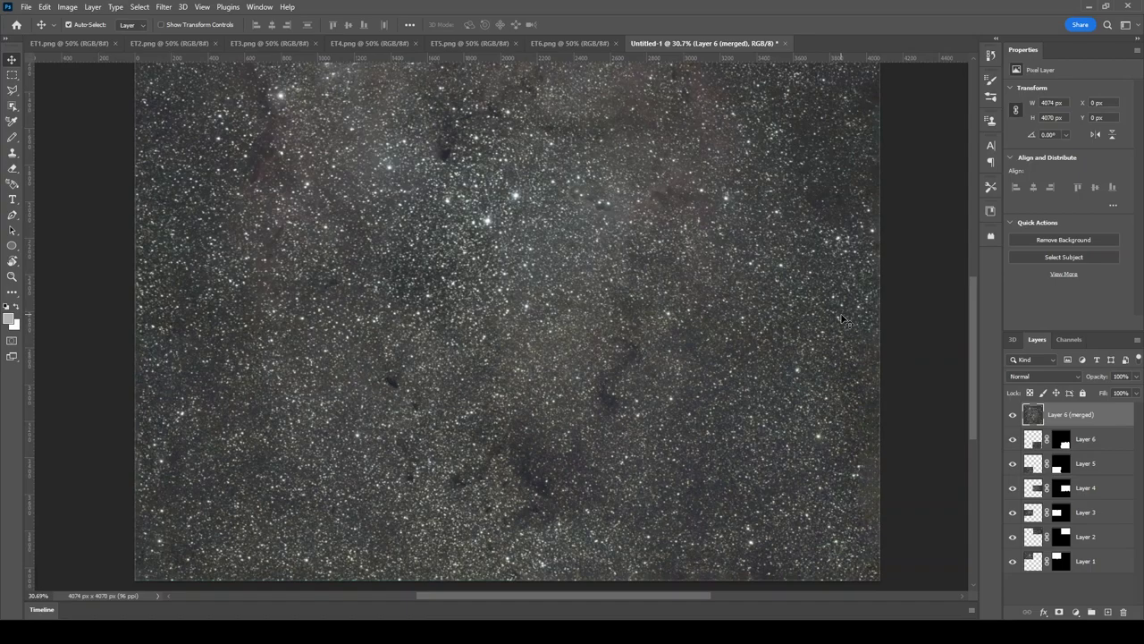
{"action": "scroll", "coordinate": [889, 487], "scroll_direction": "down", "scroll_amount": 2}
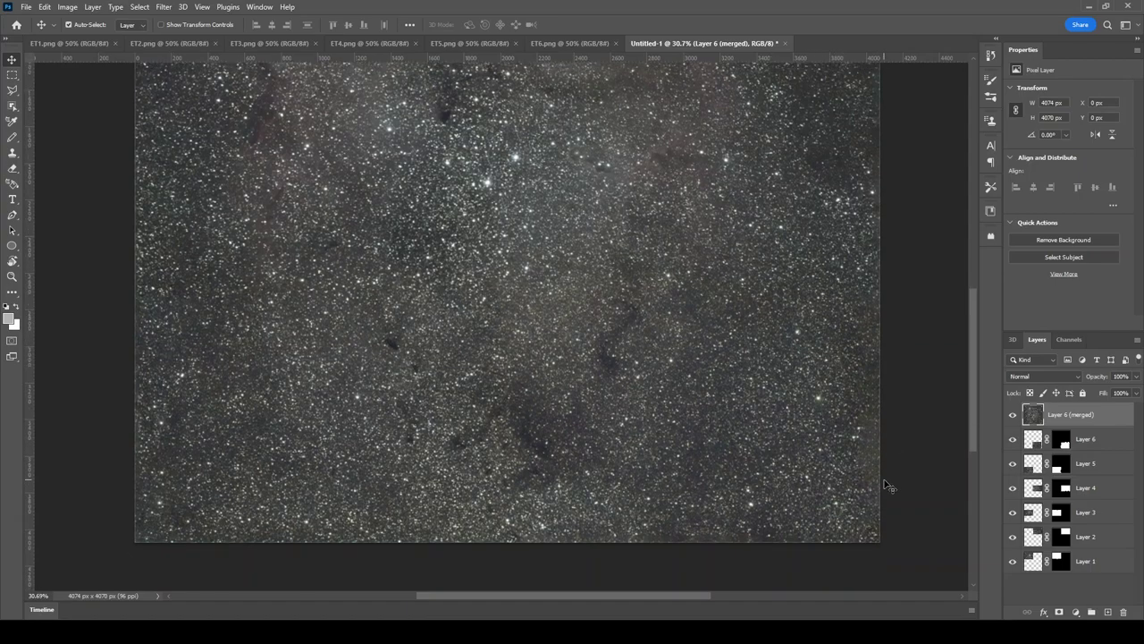
{"action": "scroll", "coordinate": [890, 486], "scroll_direction": "up", "scroll_amount": 2}
{"action": "scroll", "coordinate": [889, 486], "scroll_direction": "up", "scroll_amount": 8}
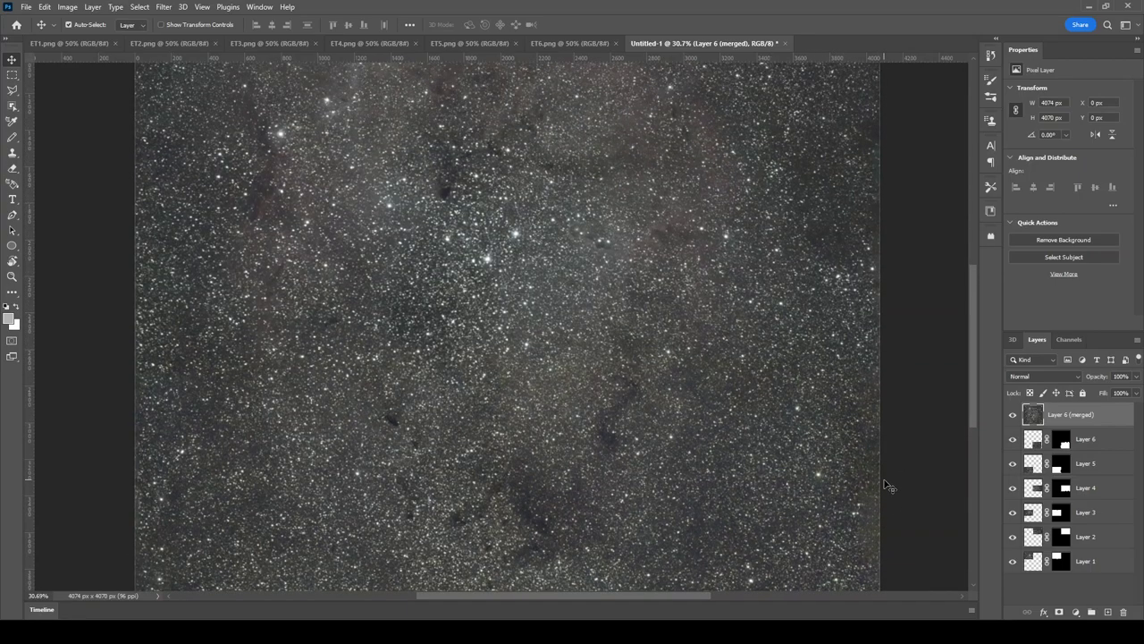
{"action": "scroll", "coordinate": [890, 487], "scroll_direction": "up", "scroll_amount": 5}
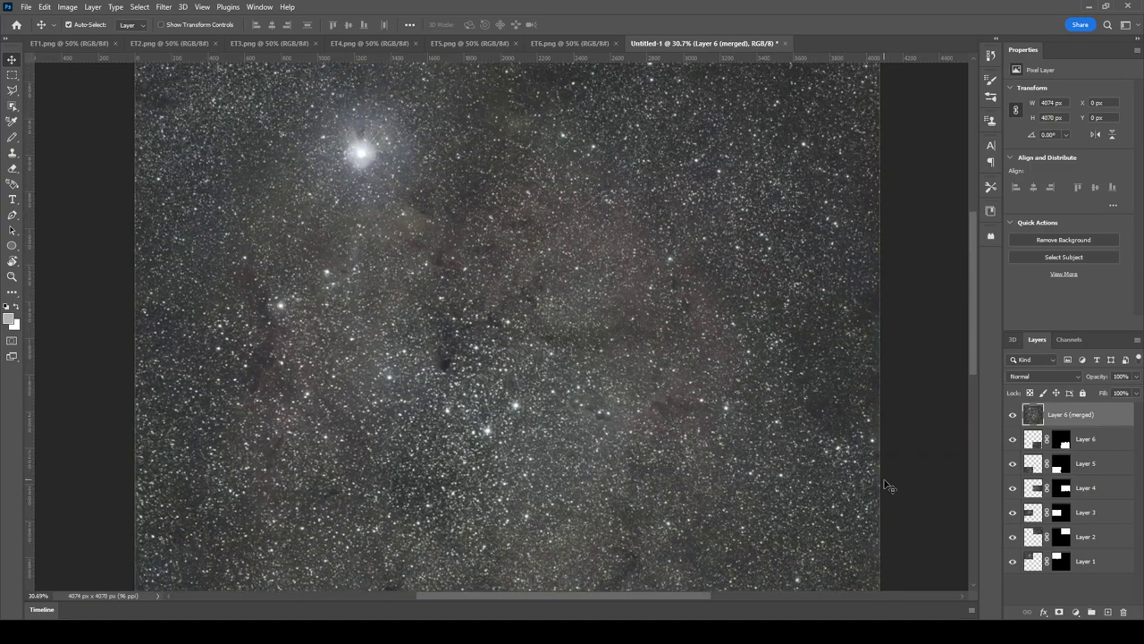
{"action": "scroll", "coordinate": [890, 487], "scroll_direction": "down", "scroll_amount": 6}
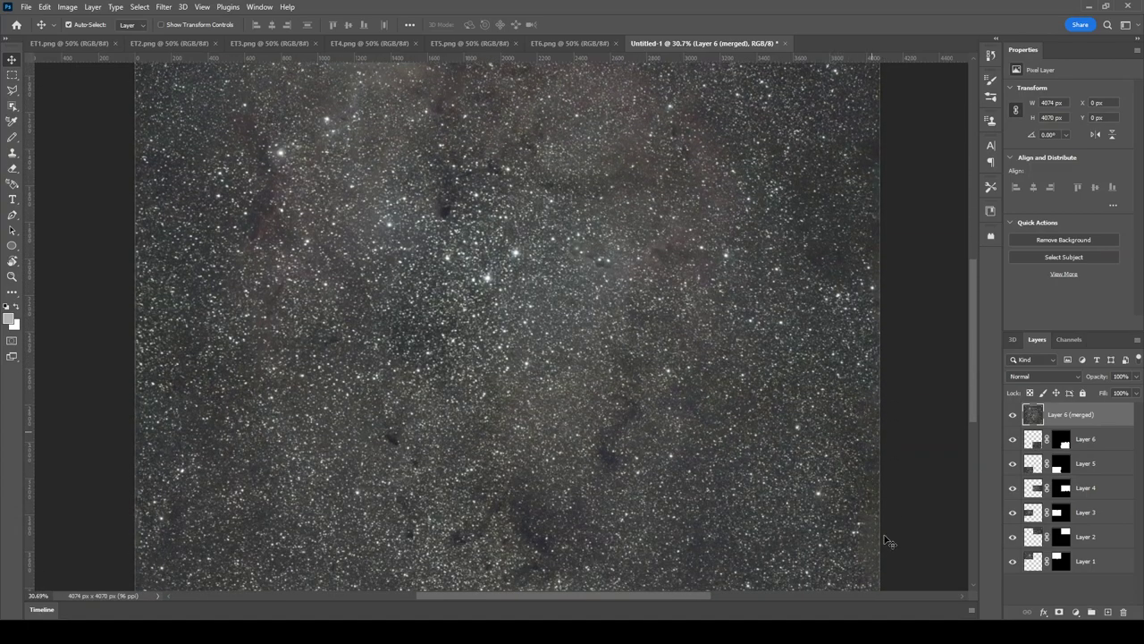
{"action": "scroll", "coordinate": [889, 410], "scroll_direction": "up", "scroll_amount": 4}
{"action": "scroll", "coordinate": [890, 410], "scroll_direction": "up", "scroll_amount": 2}
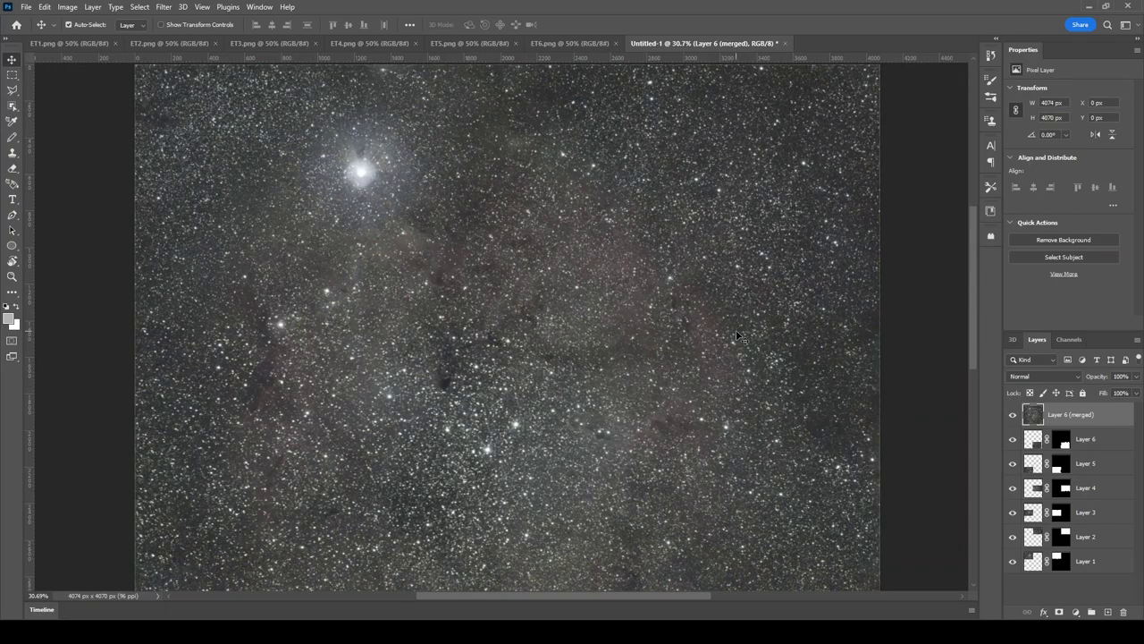
{"action": "scroll", "coordinate": [737, 336], "scroll_direction": "up", "scroll_amount": 2}
{"action": "scroll", "coordinate": [505, 285], "scroll_direction": "down", "scroll_amount": 8}
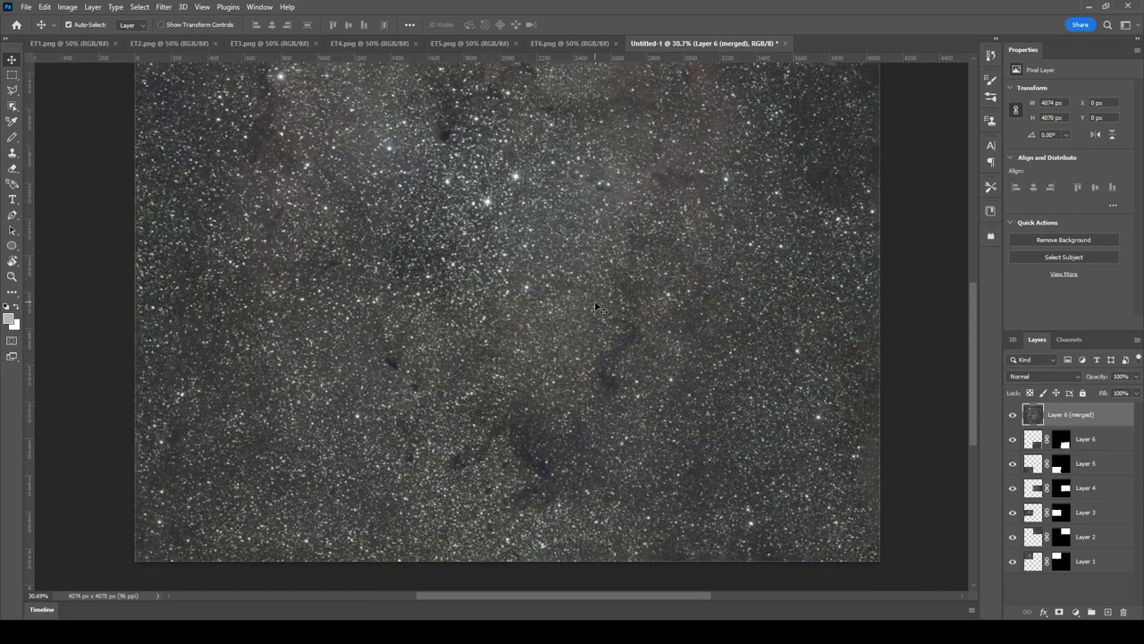
{"action": "scroll", "coordinate": [541, 444], "scroll_direction": "up", "scroll_amount": 2}
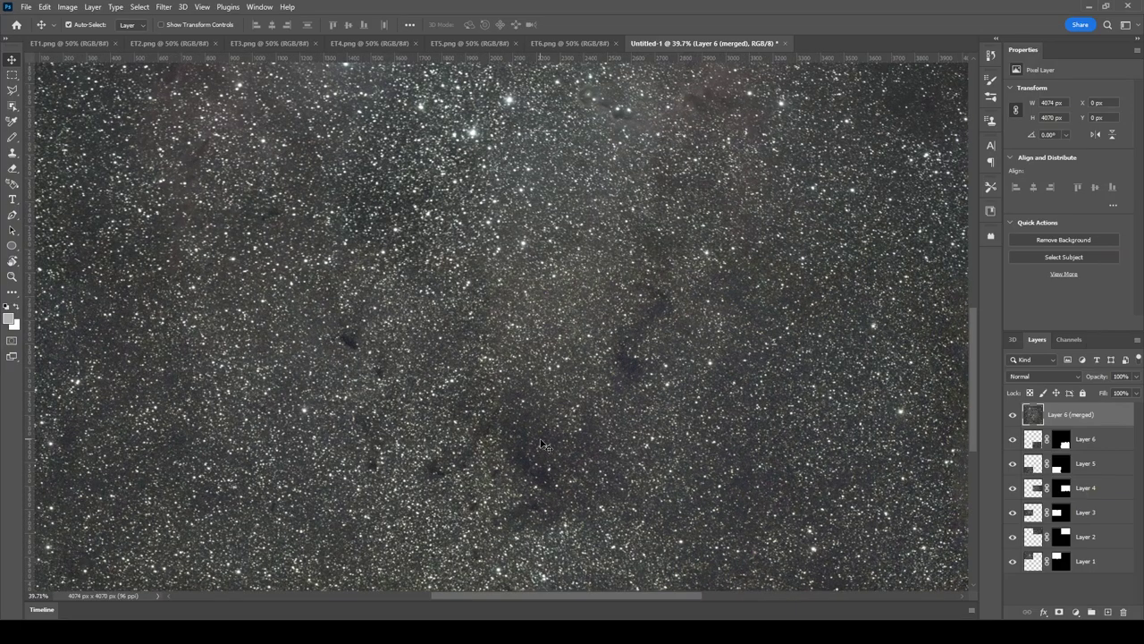
{"action": "scroll", "coordinate": [541, 444], "scroll_direction": "up", "scroll_amount": 2}
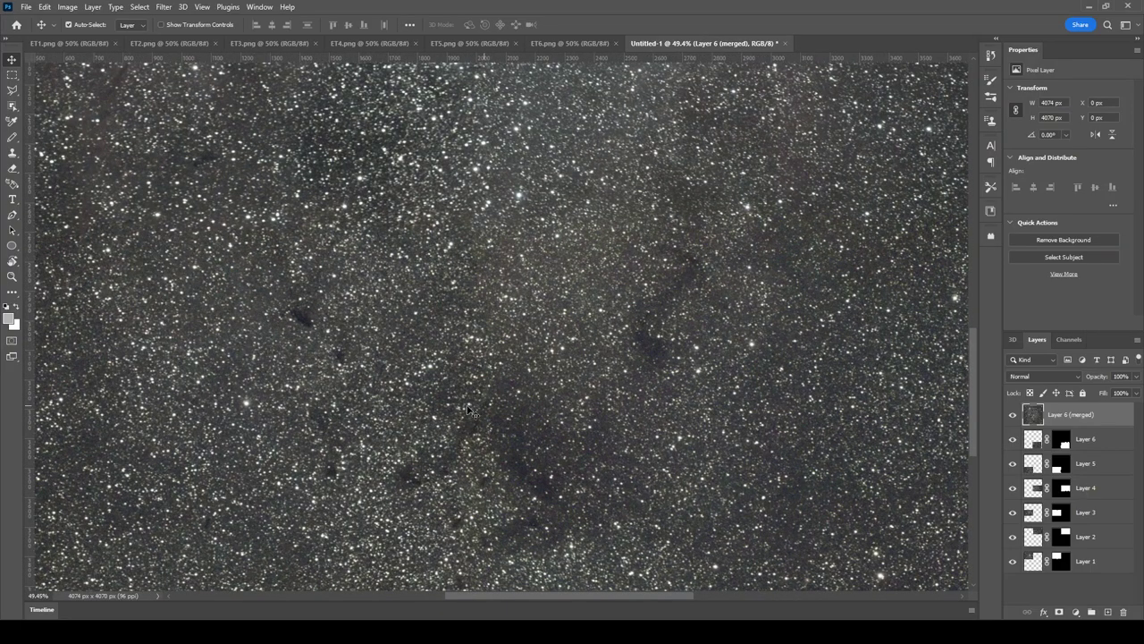
{"action": "scroll", "coordinate": [471, 377], "scroll_direction": "down", "scroll_amount": 2}
{"action": "scroll", "coordinate": [468, 377], "scroll_direction": "up", "scroll_amount": 5}
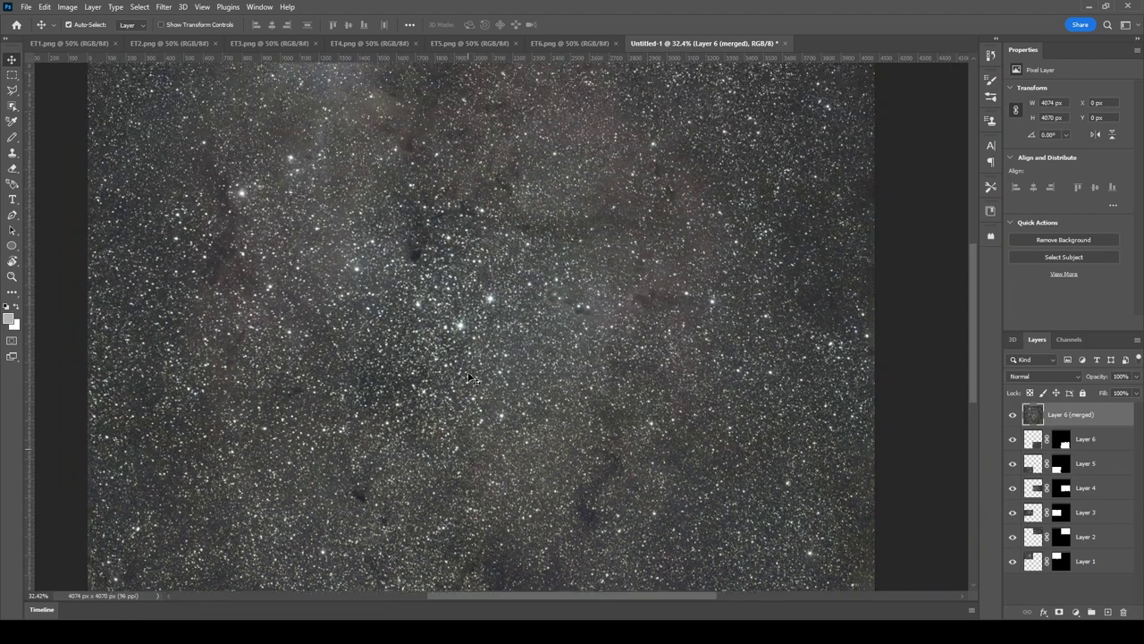
{"action": "scroll", "coordinate": [322, 259], "scroll_direction": "up", "scroll_amount": 2}
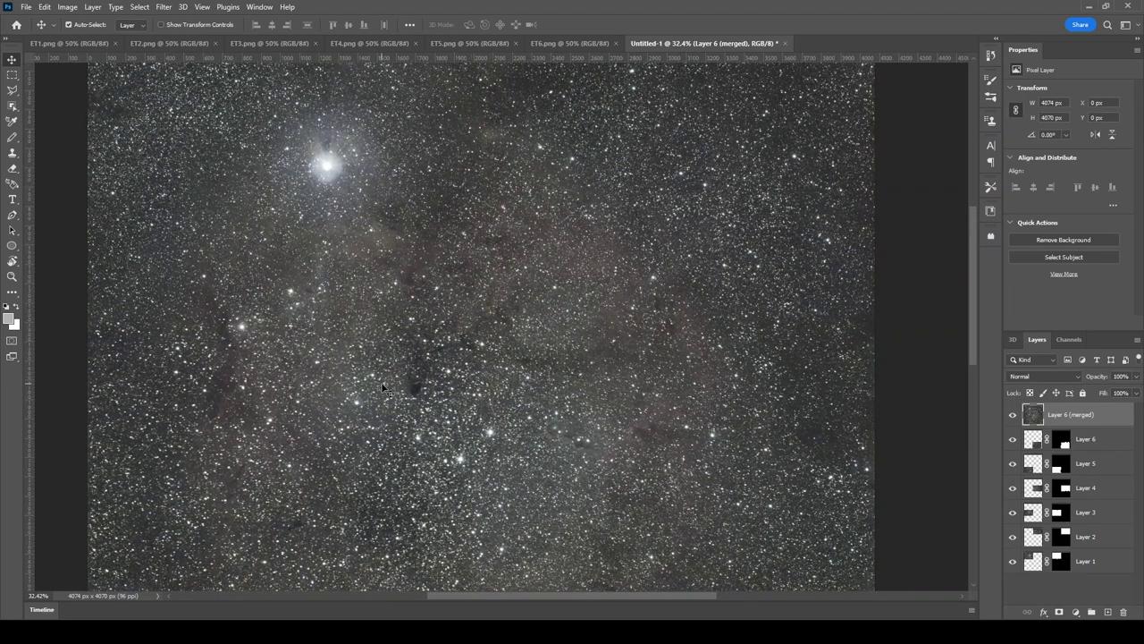
{"action": "scroll", "coordinate": [134, 380], "scroll_direction": "down", "scroll_amount": 1}
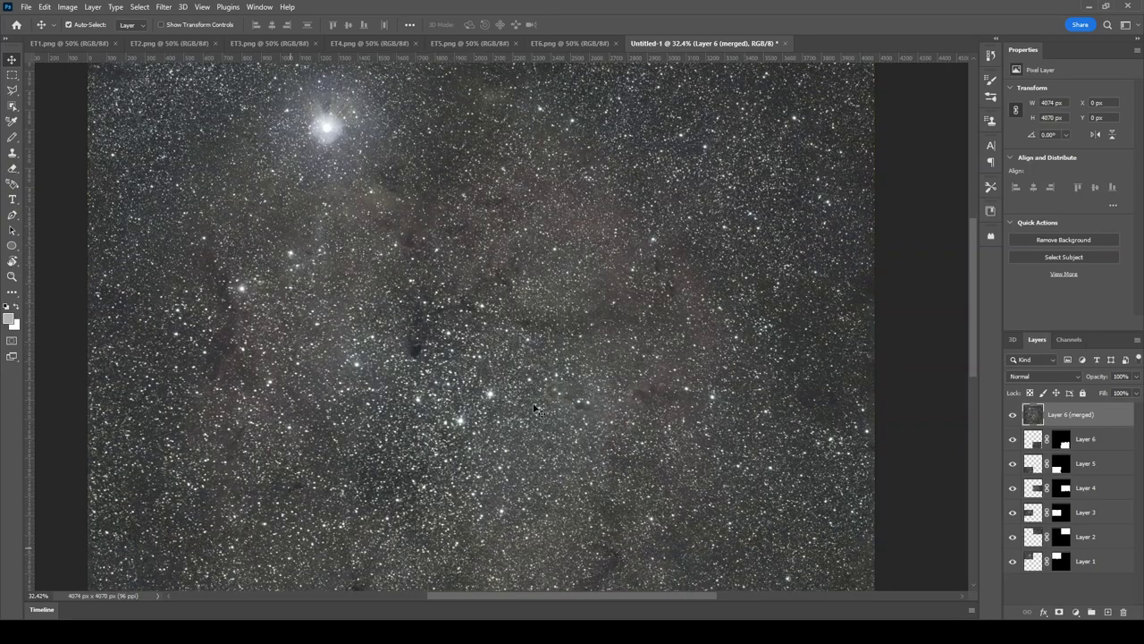
{"action": "scroll", "coordinate": [535, 409], "scroll_direction": "down", "scroll_amount": 4}
{"action": "scroll", "coordinate": [552, 397], "scroll_direction": "up", "scroll_amount": 3}
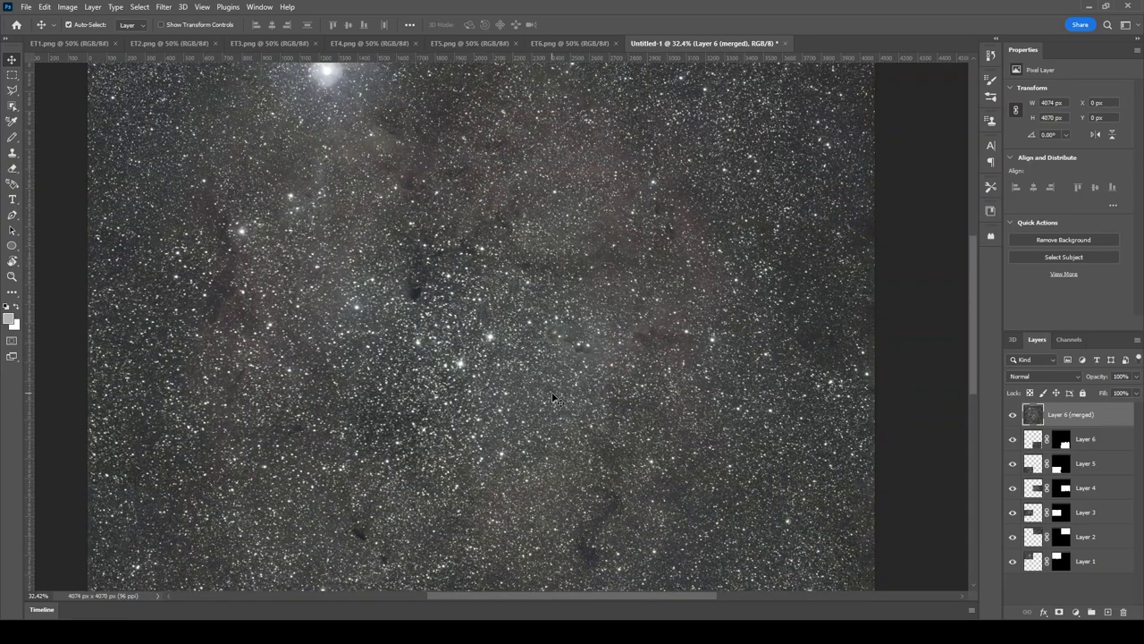
{"action": "scroll", "coordinate": [552, 392], "scroll_direction": "down", "scroll_amount": 2}
{"action": "scroll", "coordinate": [552, 391], "scroll_direction": "down", "scroll_amount": 2}
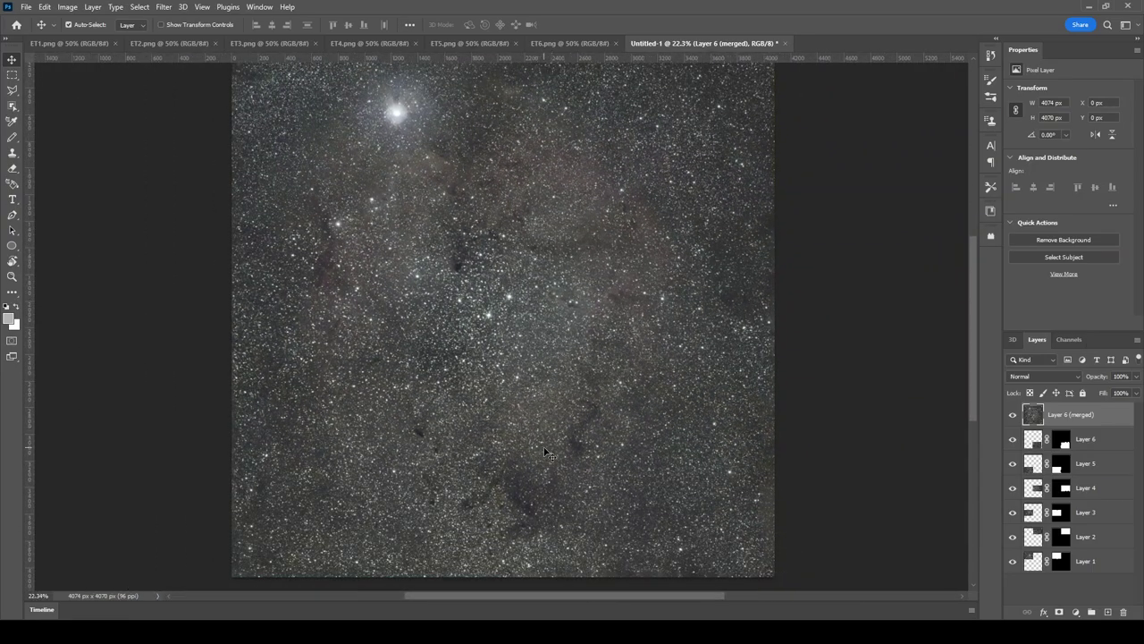
{"action": "scroll", "coordinate": [546, 452], "scroll_direction": "up", "scroll_amount": 3}
{"action": "scroll", "coordinate": [545, 443], "scroll_direction": "down", "scroll_amount": 3}
{"action": "scroll", "coordinate": [534, 298], "scroll_direction": "up", "scroll_amount": 1}
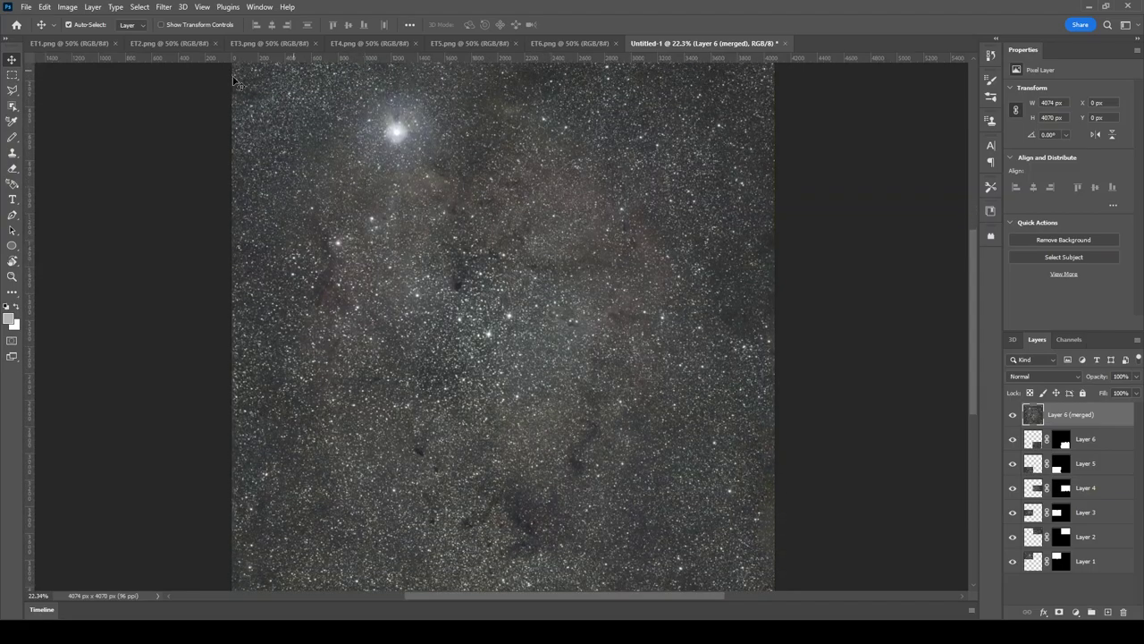
{"action": "left_click", "coordinate": [92, 7]}
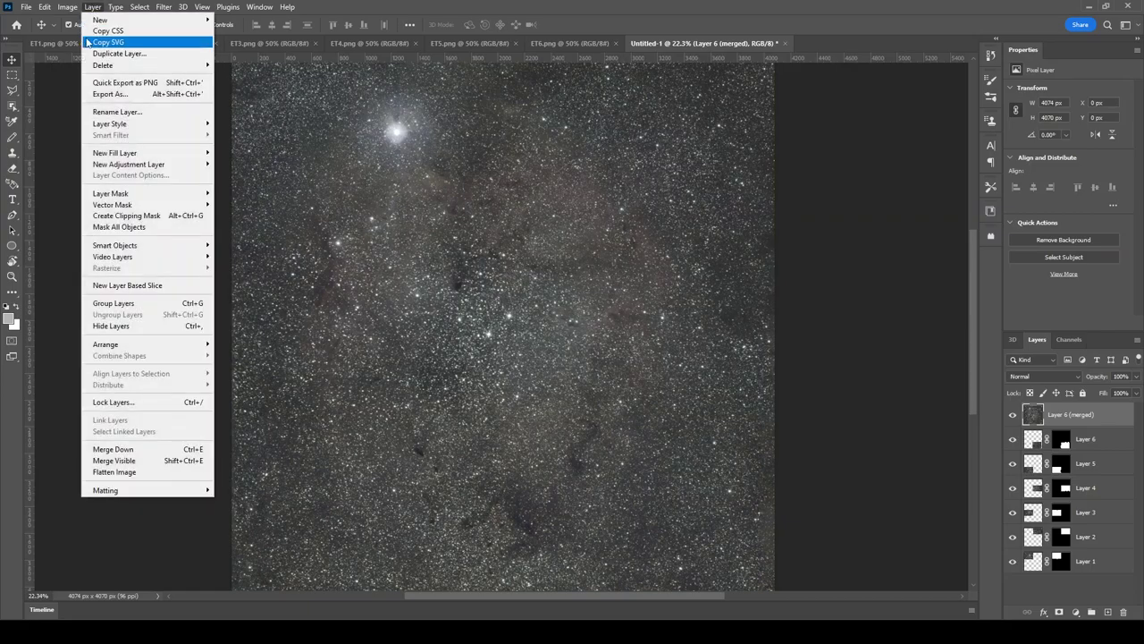
{"action": "mouse_move", "coordinate": [67, 7]}
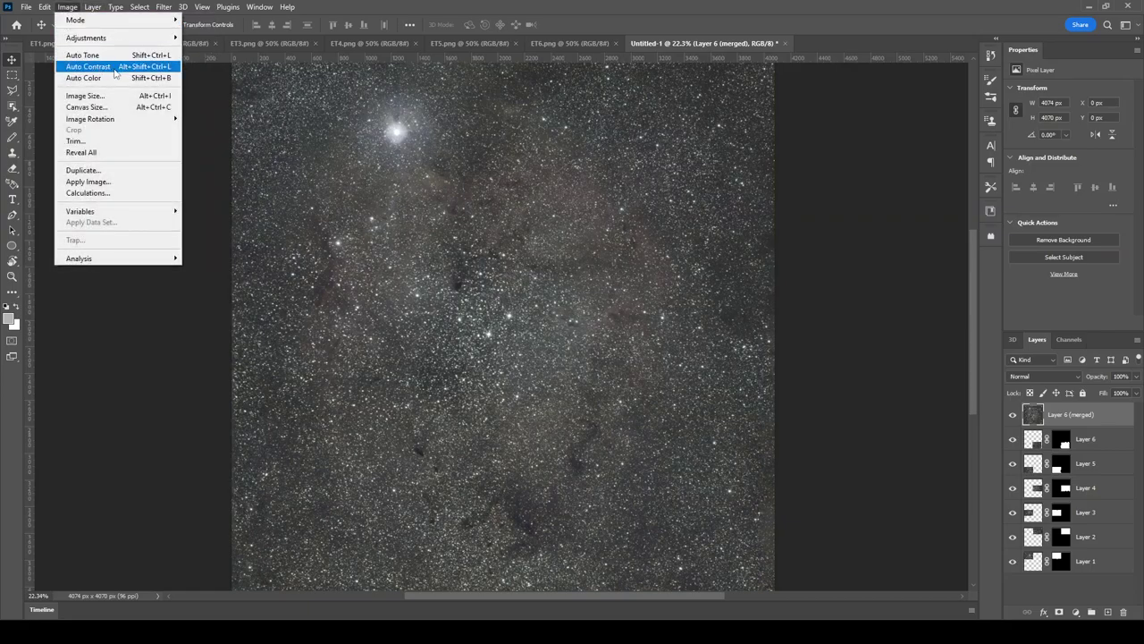
{"action": "mouse_move", "coordinate": [157, 42]}
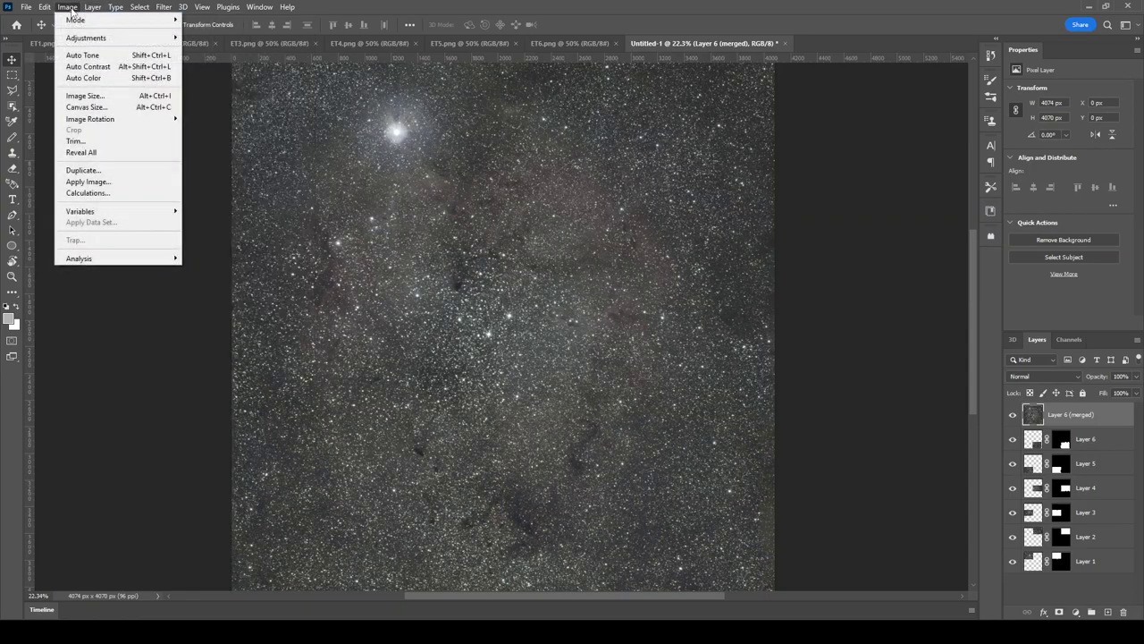
{"action": "left_click", "coordinate": [71, 11]}
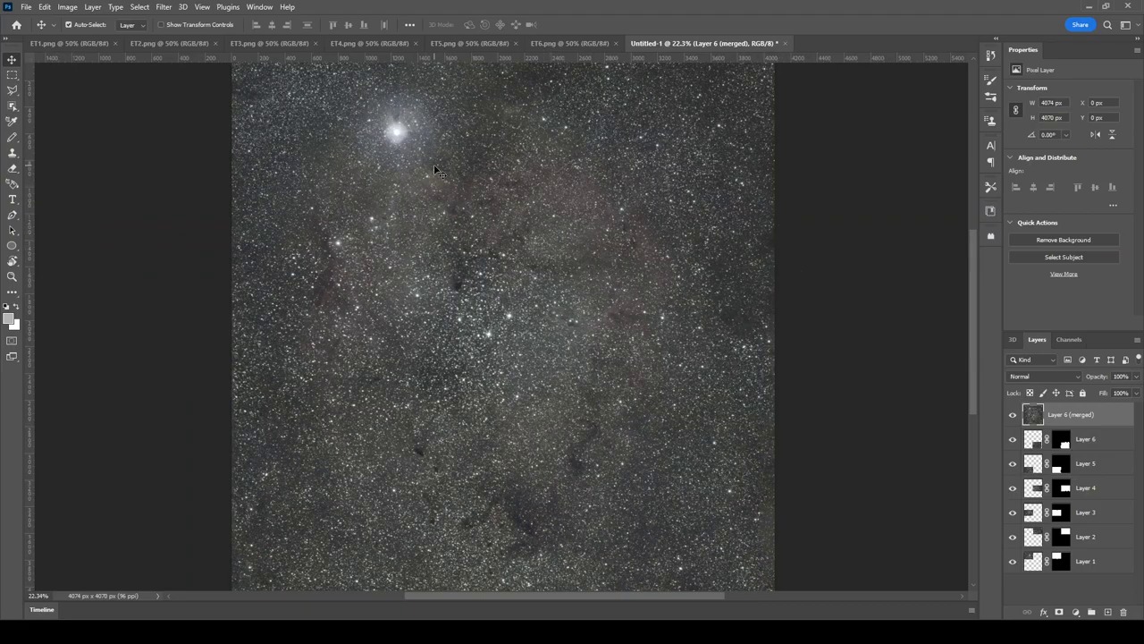
{"action": "scroll", "coordinate": [219, 232], "scroll_direction": "down", "scroll_amount": 2}
{"action": "scroll", "coordinate": [226, 339], "scroll_direction": "up", "scroll_amount": 3}
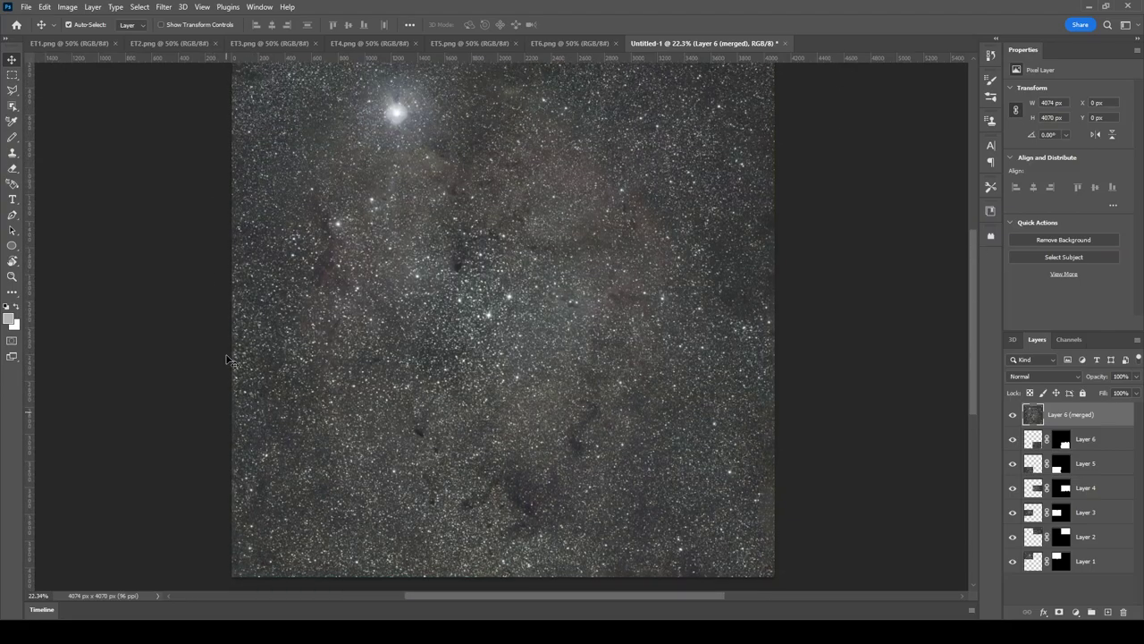
{"action": "scroll", "coordinate": [227, 360], "scroll_direction": "down", "scroll_amount": 1}
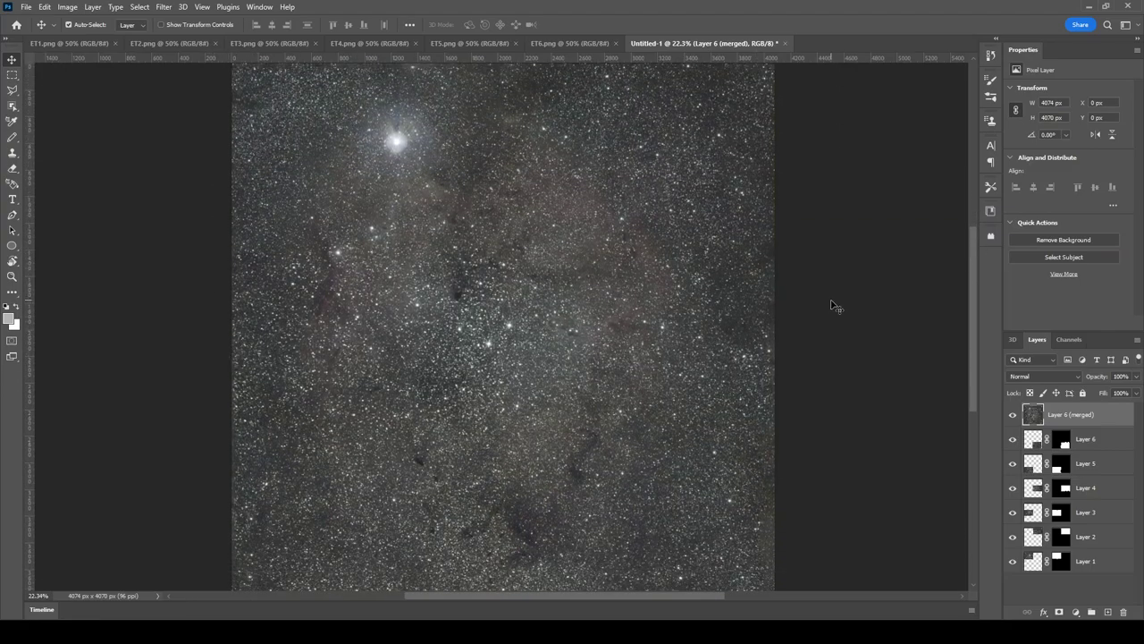
{"action": "scroll", "coordinate": [832, 306], "scroll_direction": "down", "scroll_amount": 1}
{"action": "scroll", "coordinate": [831, 306], "scroll_direction": "up", "scroll_amount": 1}
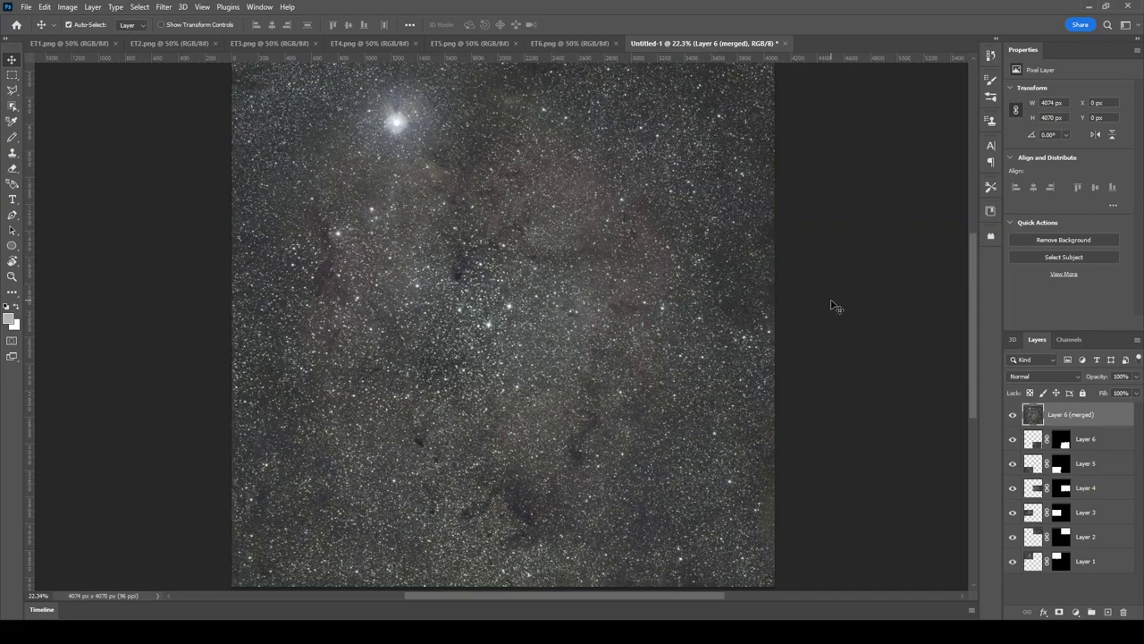
{"action": "scroll", "coordinate": [832, 306], "scroll_direction": "up", "scroll_amount": 2}
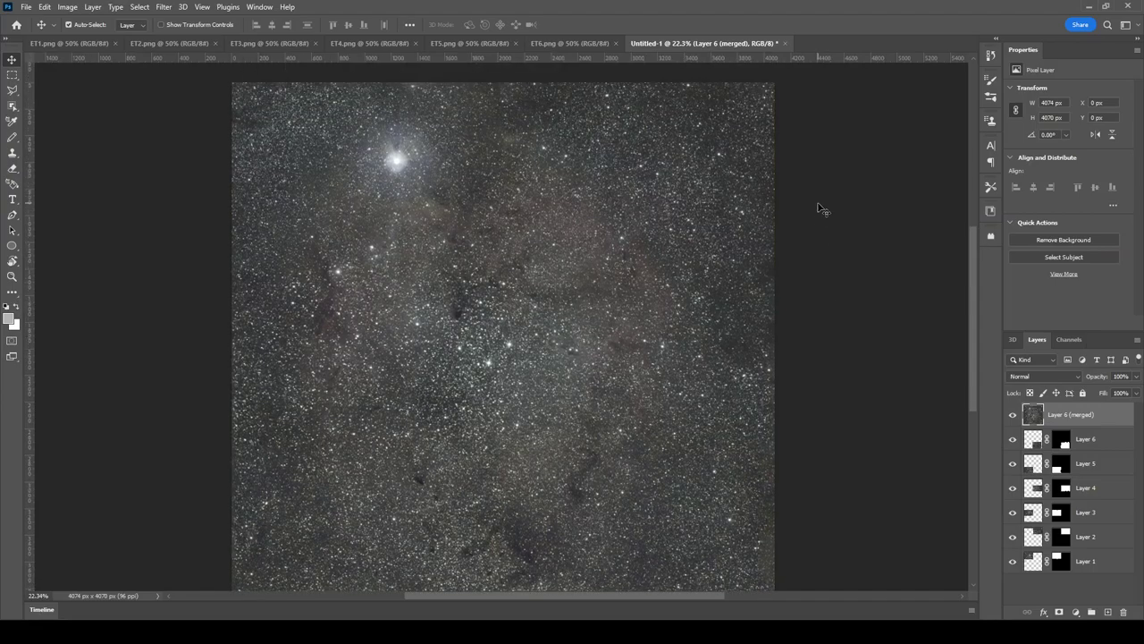
{"action": "scroll", "coordinate": [818, 208], "scroll_direction": "down", "scroll_amount": 2}
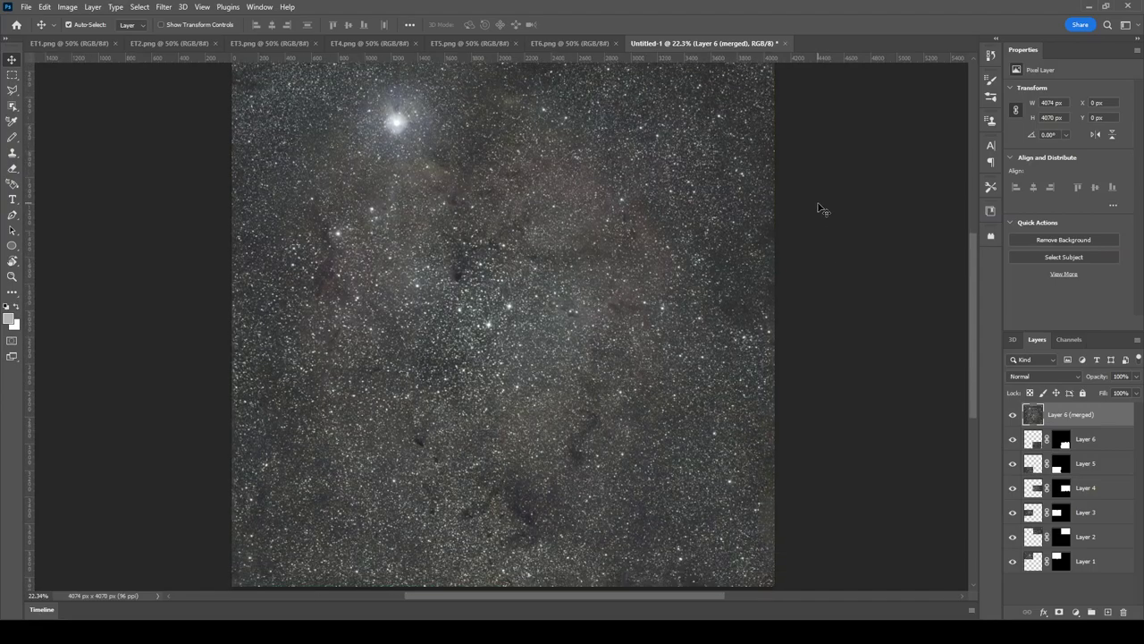
{"action": "scroll", "coordinate": [668, 404], "scroll_direction": "down", "scroll_amount": 1}
{"action": "scroll", "coordinate": [603, 296], "scroll_direction": "up", "scroll_amount": 3}
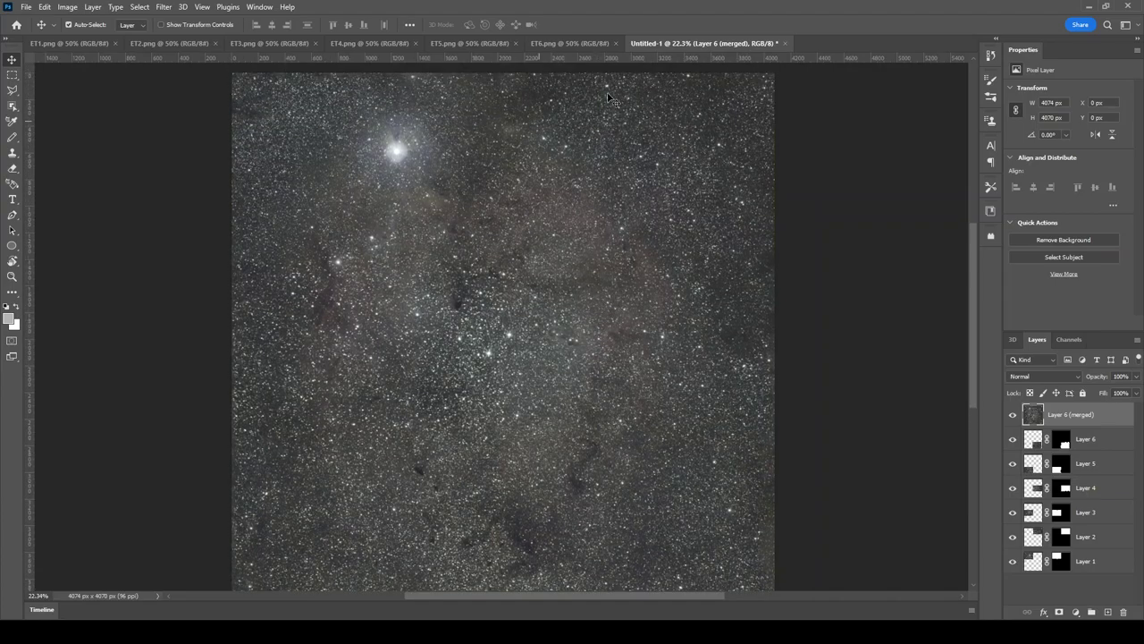